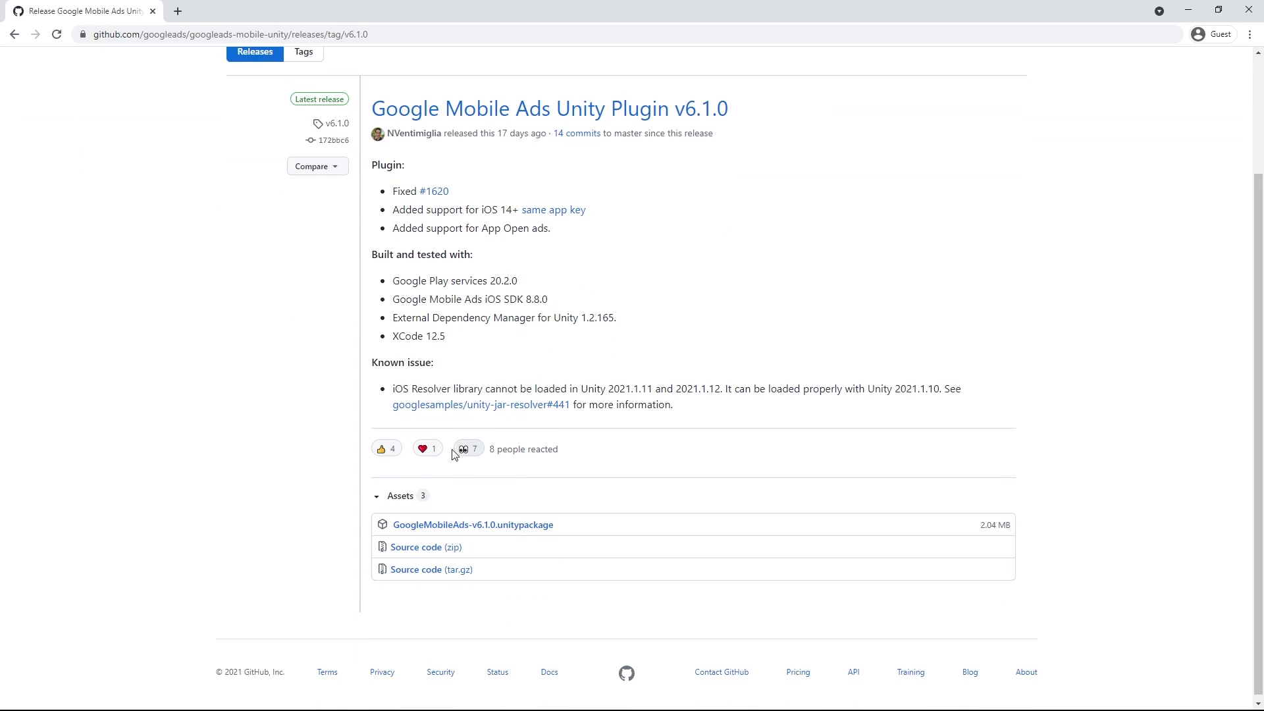
# Download the v6.1.0 plugin package and preview the finished sample's rewarded test ad on the phones.
pyautogui.click(455, 523)
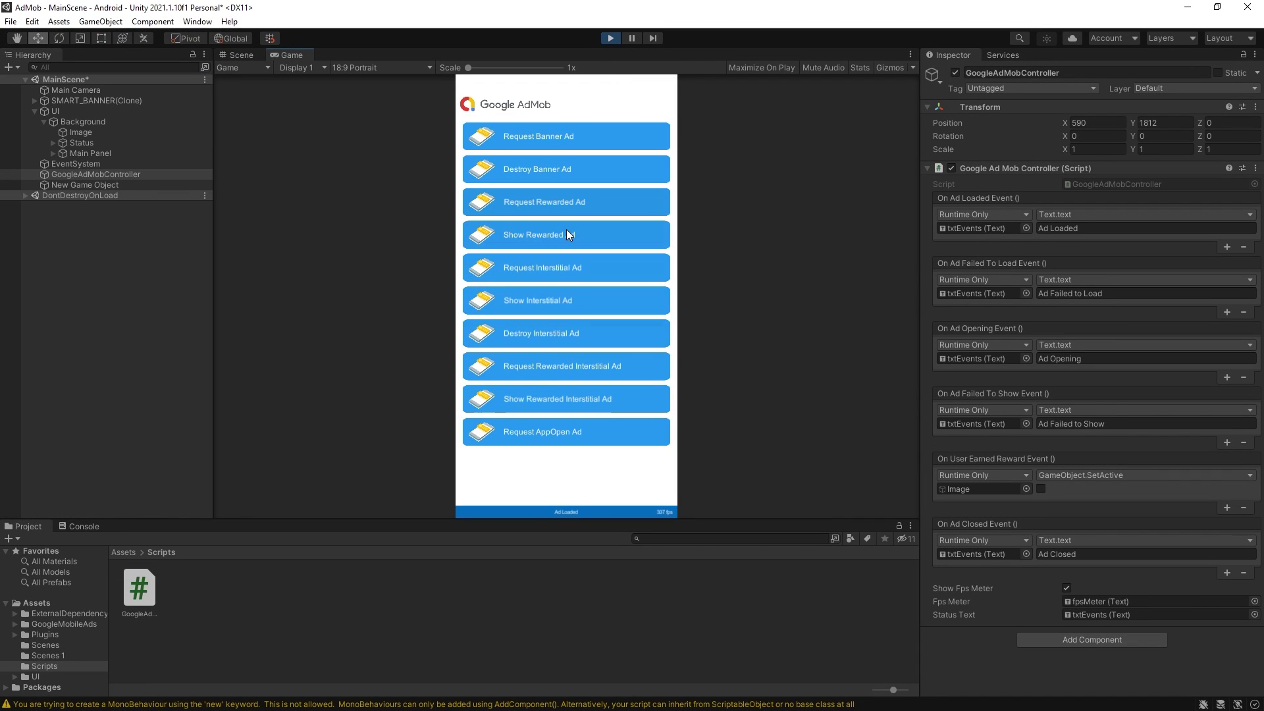
pyautogui.click(566, 234)
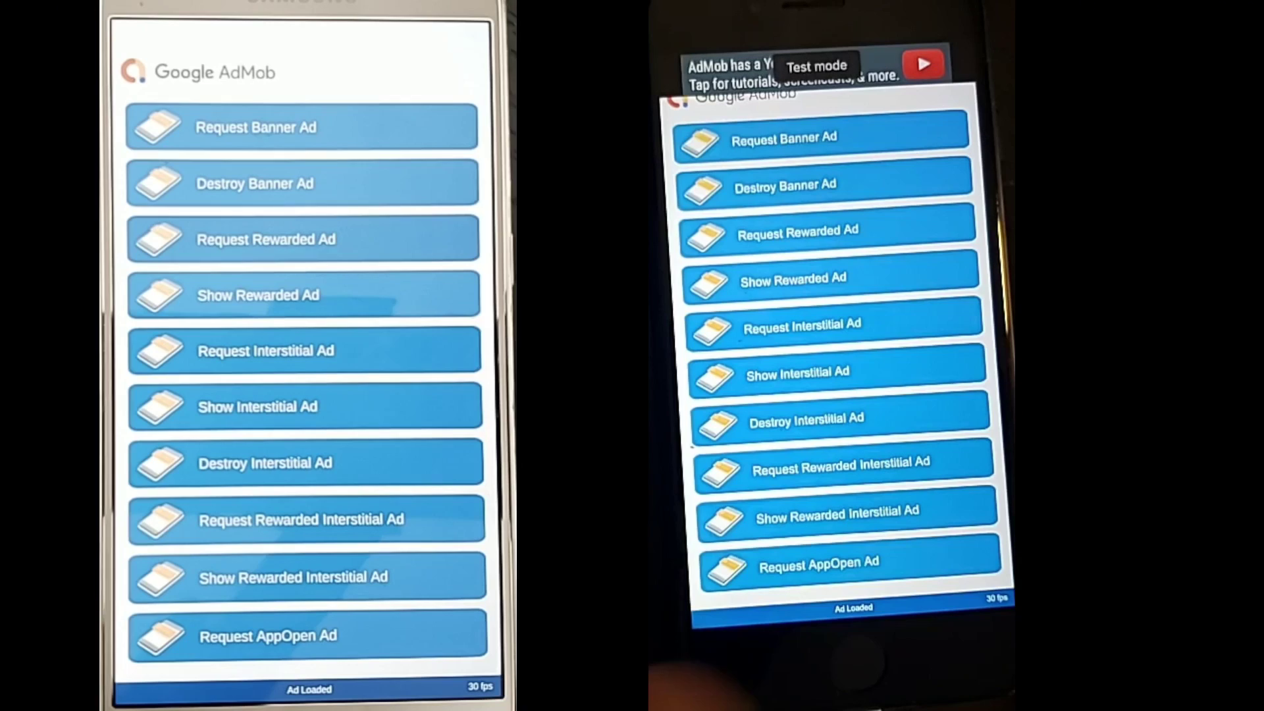
pyautogui.click(263, 240)
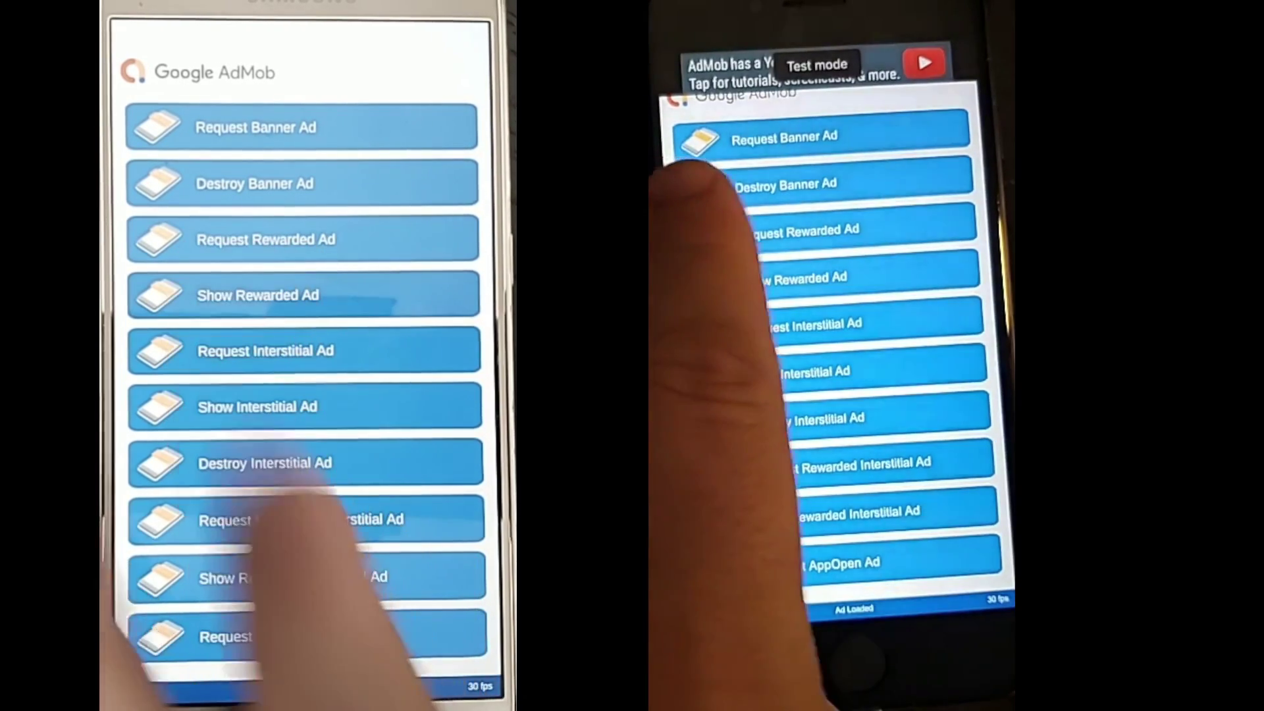
pyautogui.click(731, 138)
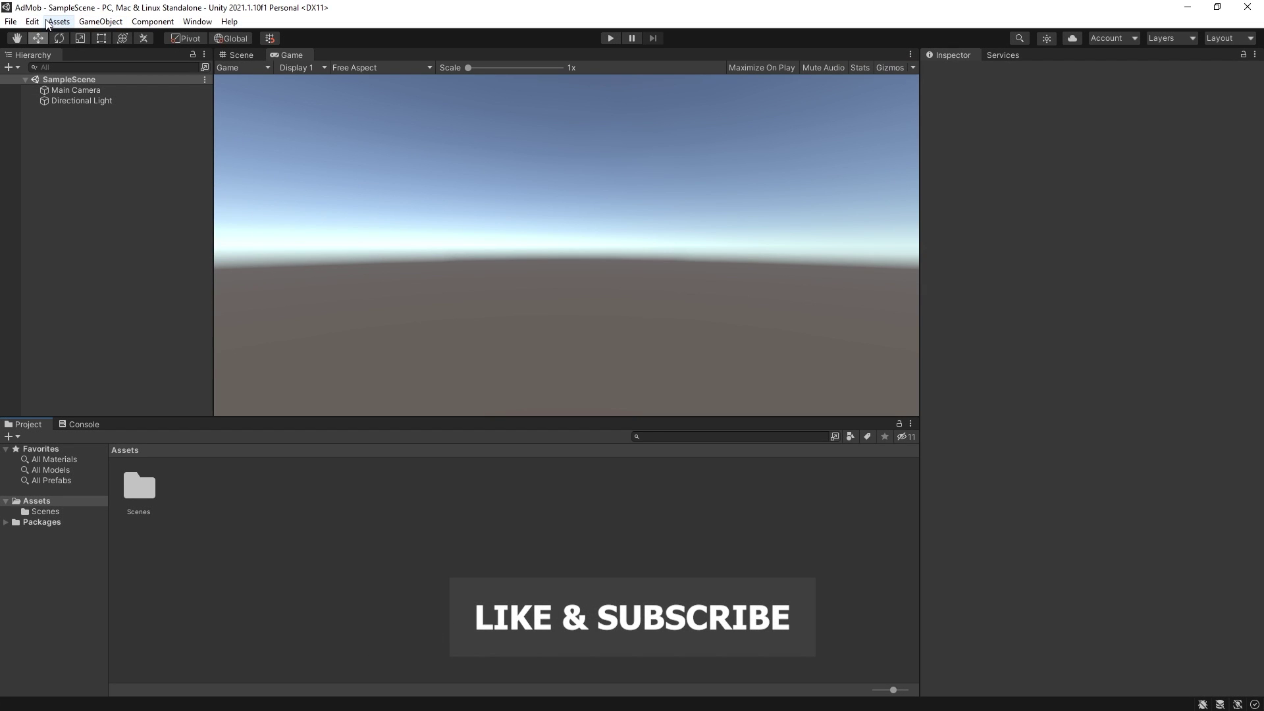
# Select Android in Build Settings and switch the project's platform to it.
pyautogui.click(11, 21)
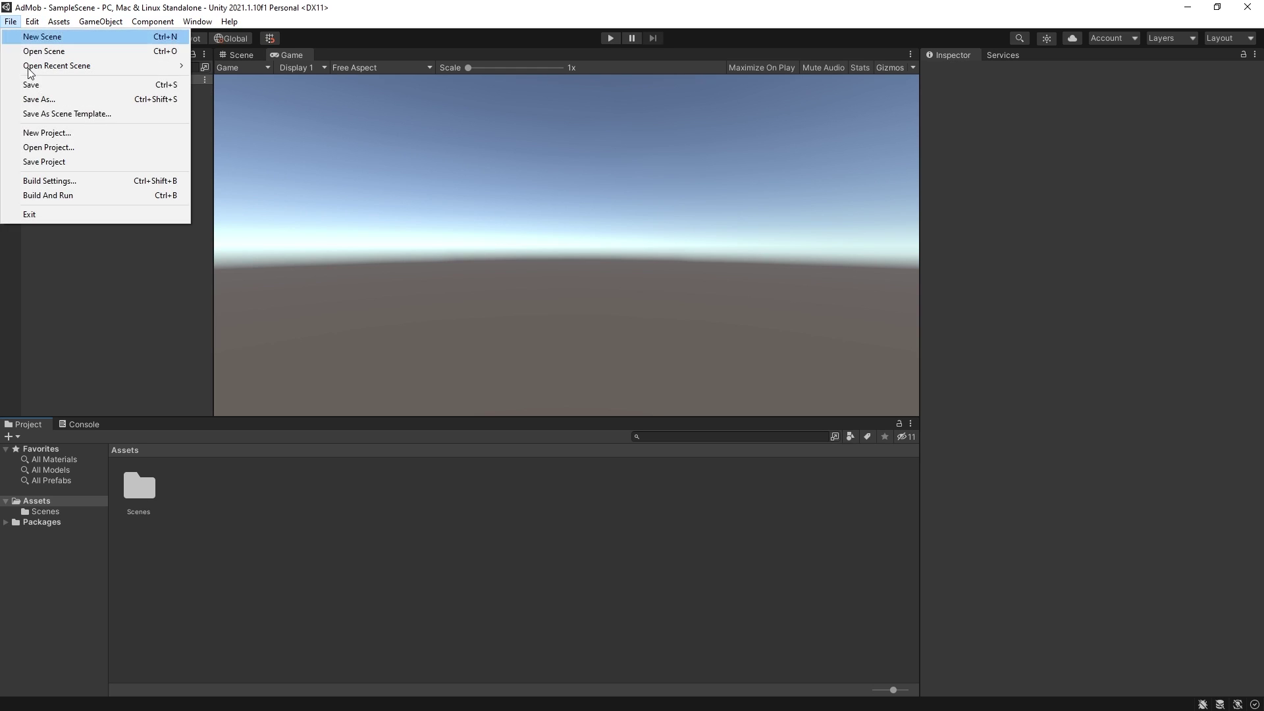
pyautogui.click(90, 187)
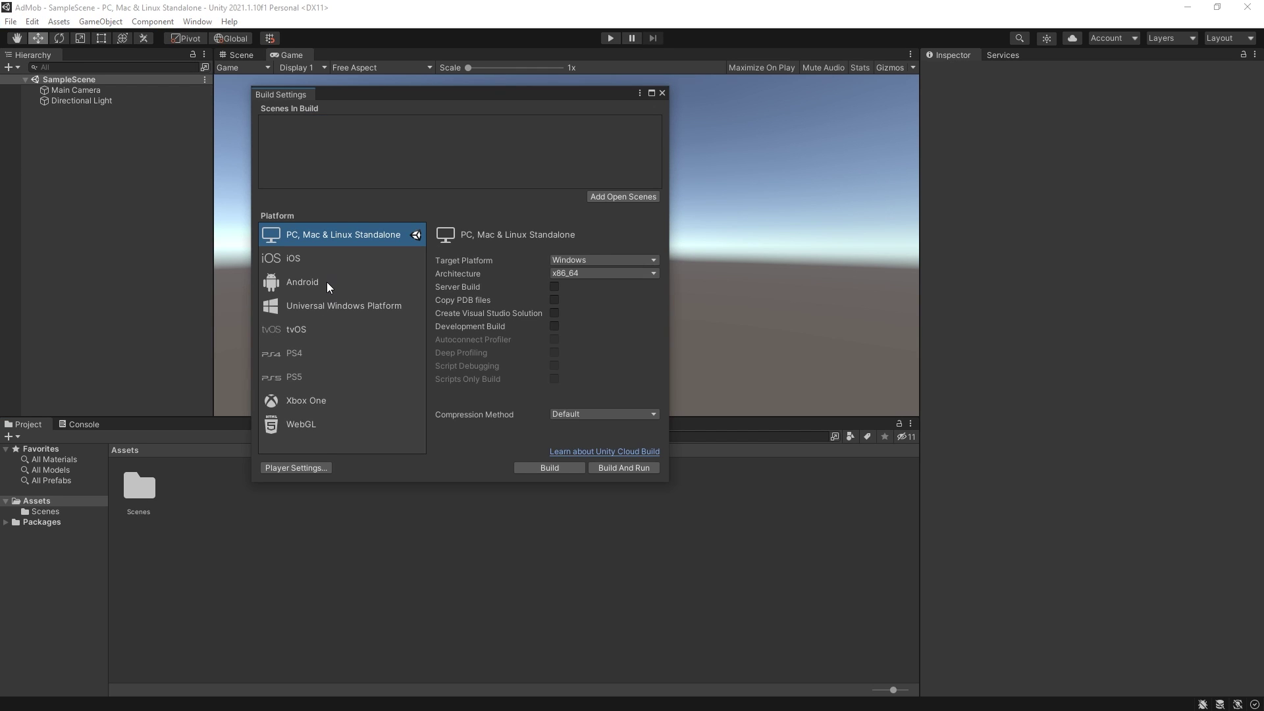
pyautogui.click(328, 285)
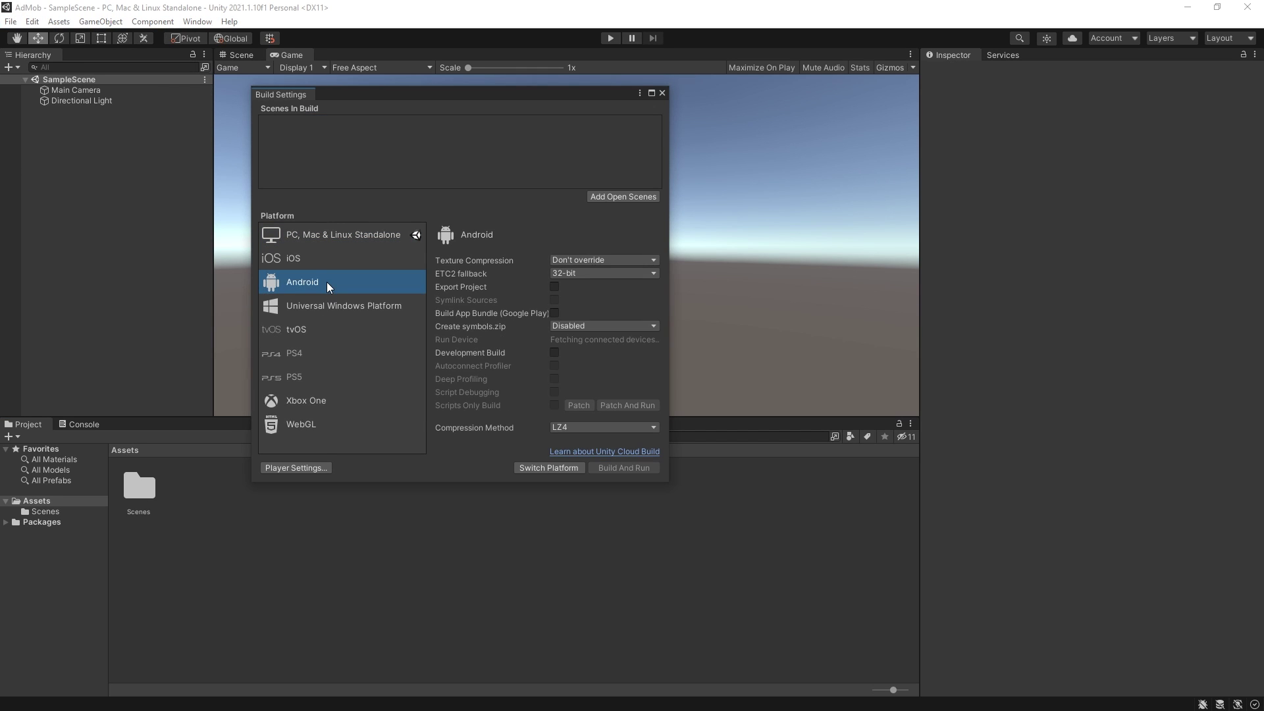
pyautogui.click(551, 468)
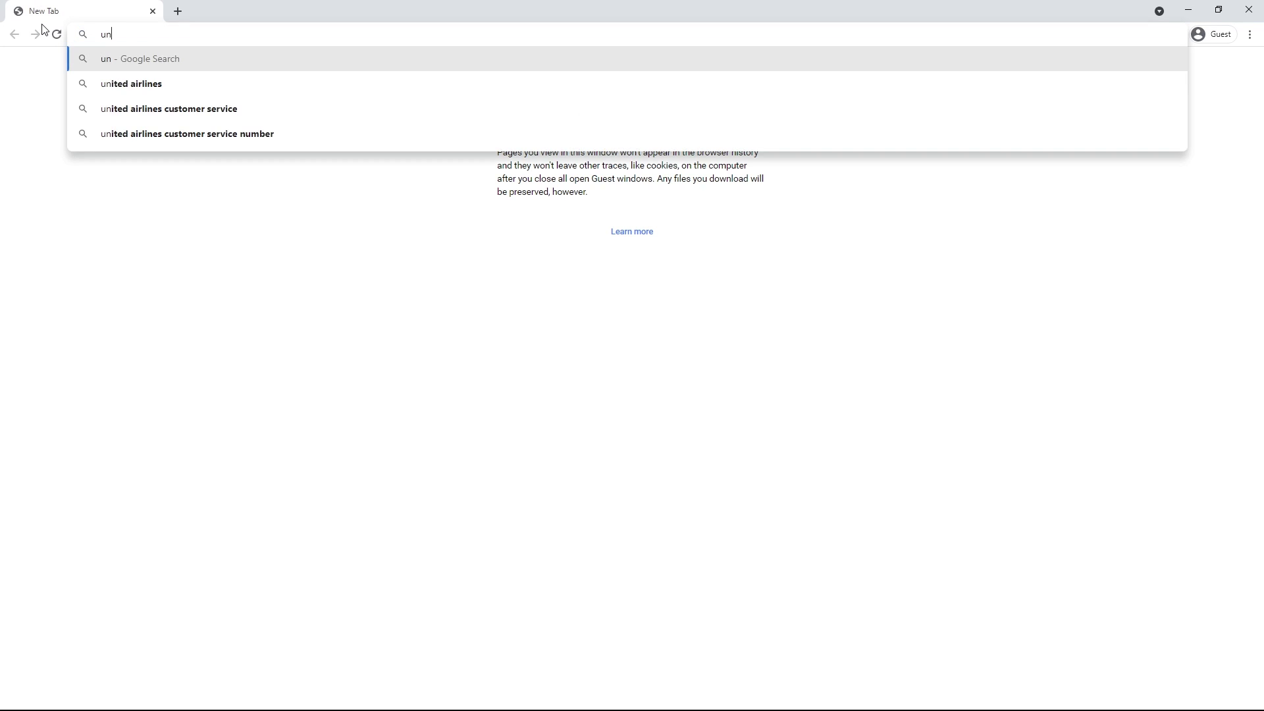
# Search the web for 'unity admob' and open the AdMob Unity Get Started guide.
pyautogui.write('ty adm')
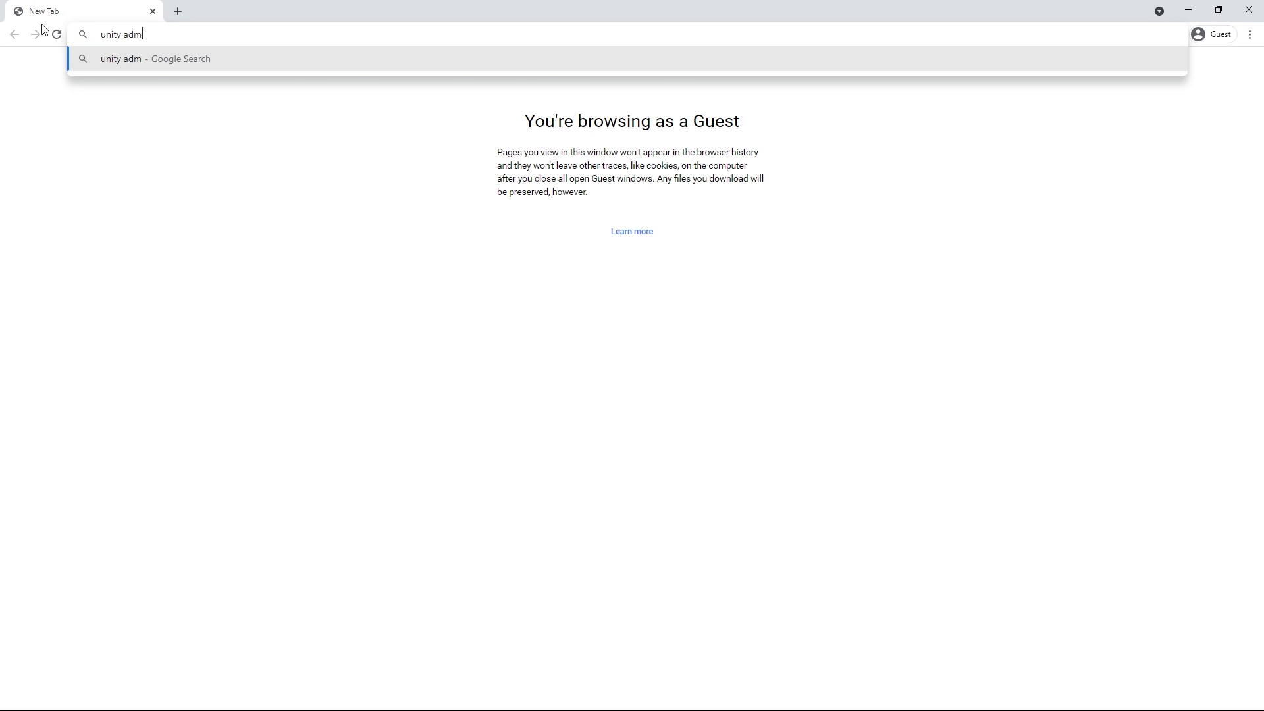
pyautogui.write('ob')
pyautogui.press('Return')
pyautogui.click(238, 192)
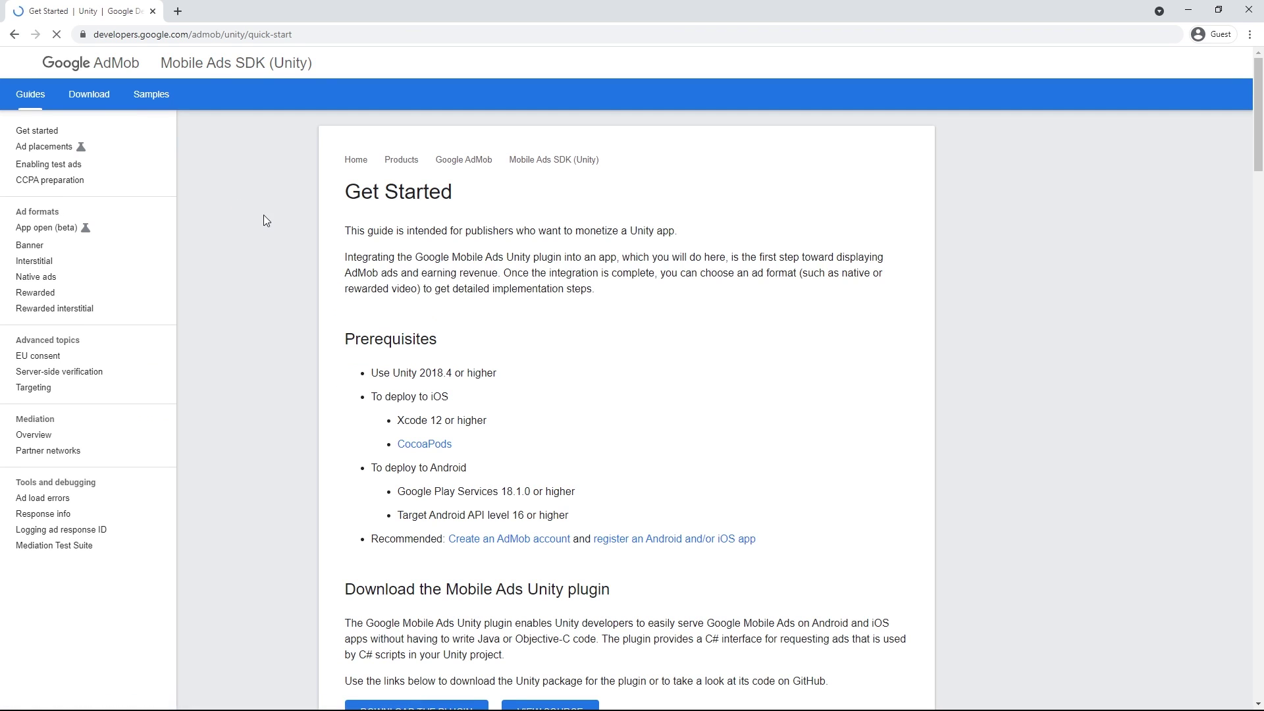
pyautogui.scroll(-4, 264, 215)
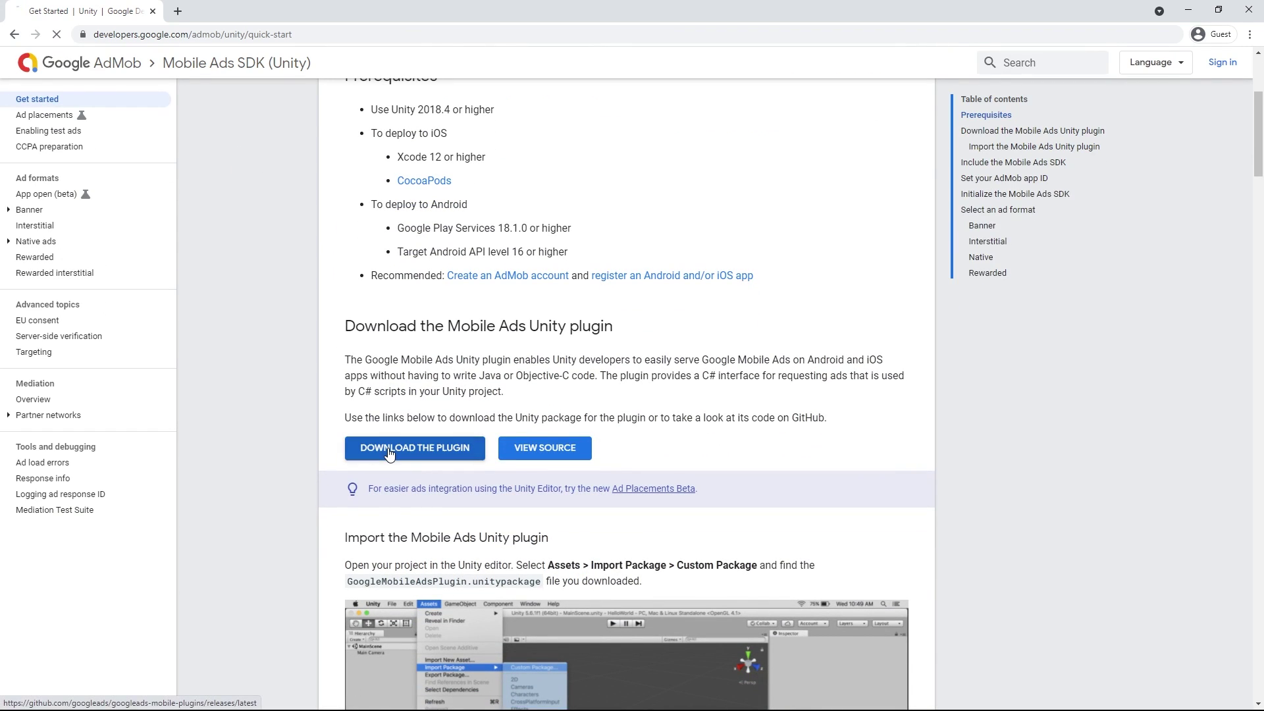
# Download GoogleMobileAds-v6.1.0.unitypackage from the release page and import all its files.
pyautogui.click(389, 454)
pyautogui.scroll(-2, 453, 457)
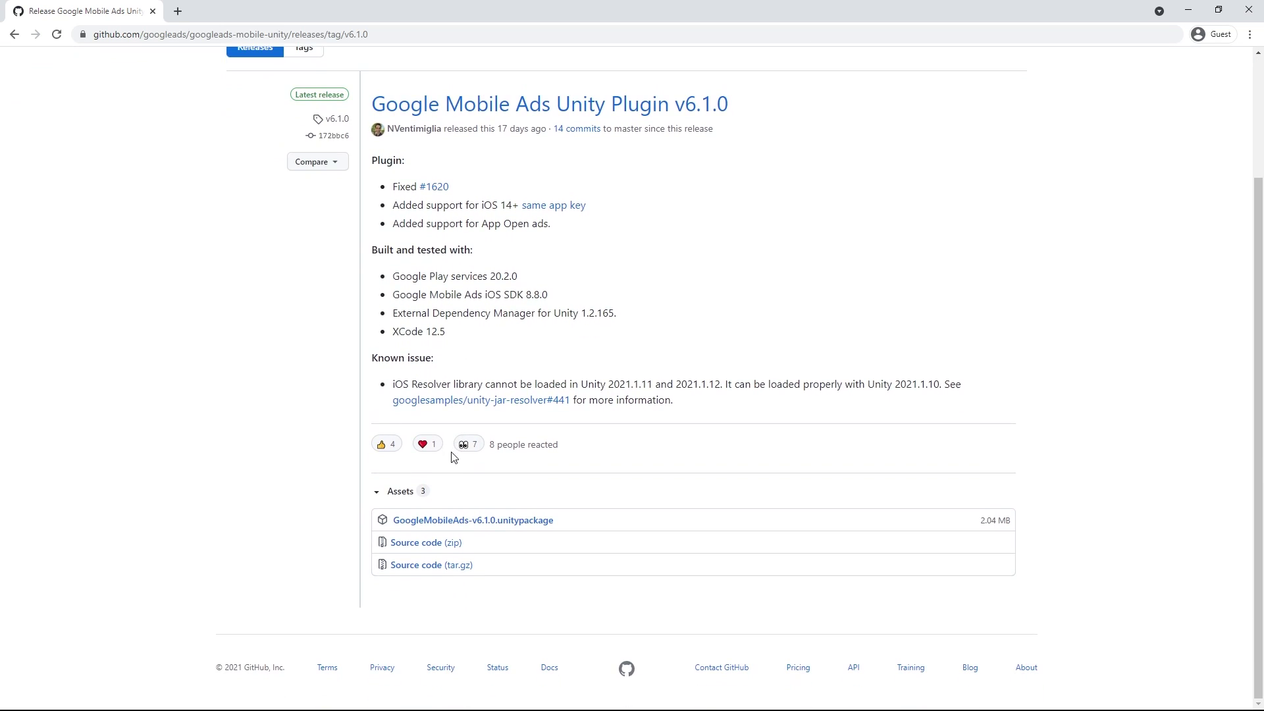
pyautogui.click(452, 520)
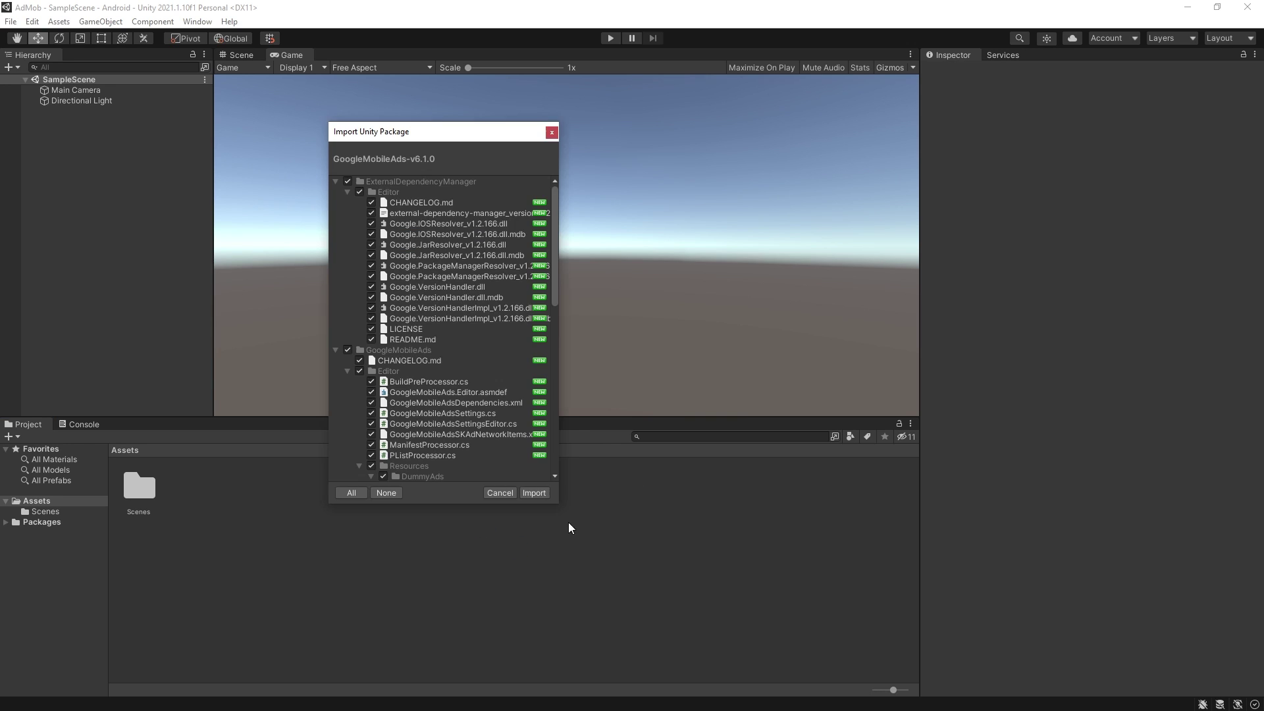
pyautogui.click(541, 492)
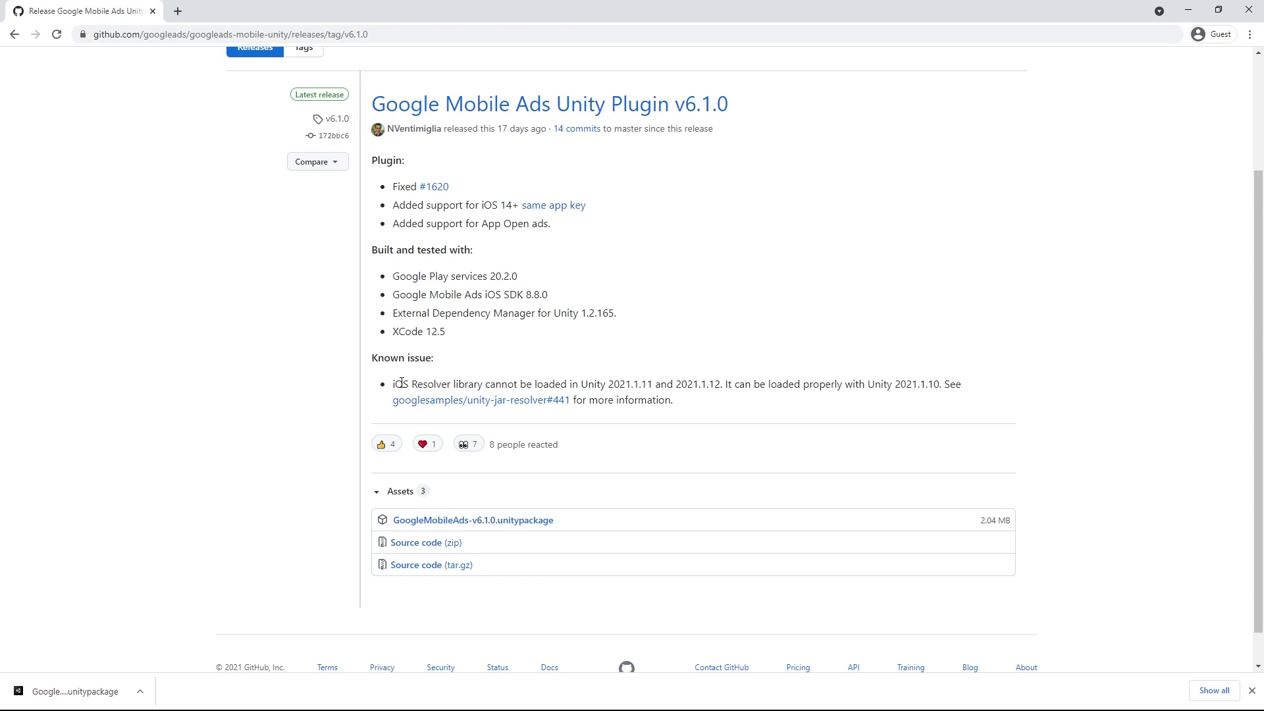
# Review the release's iOS Resolver known issue, then approve Unity's API update of the plugin assemblies.
pyautogui.moveTo(396, 380); pyautogui.dragTo(447, 386)
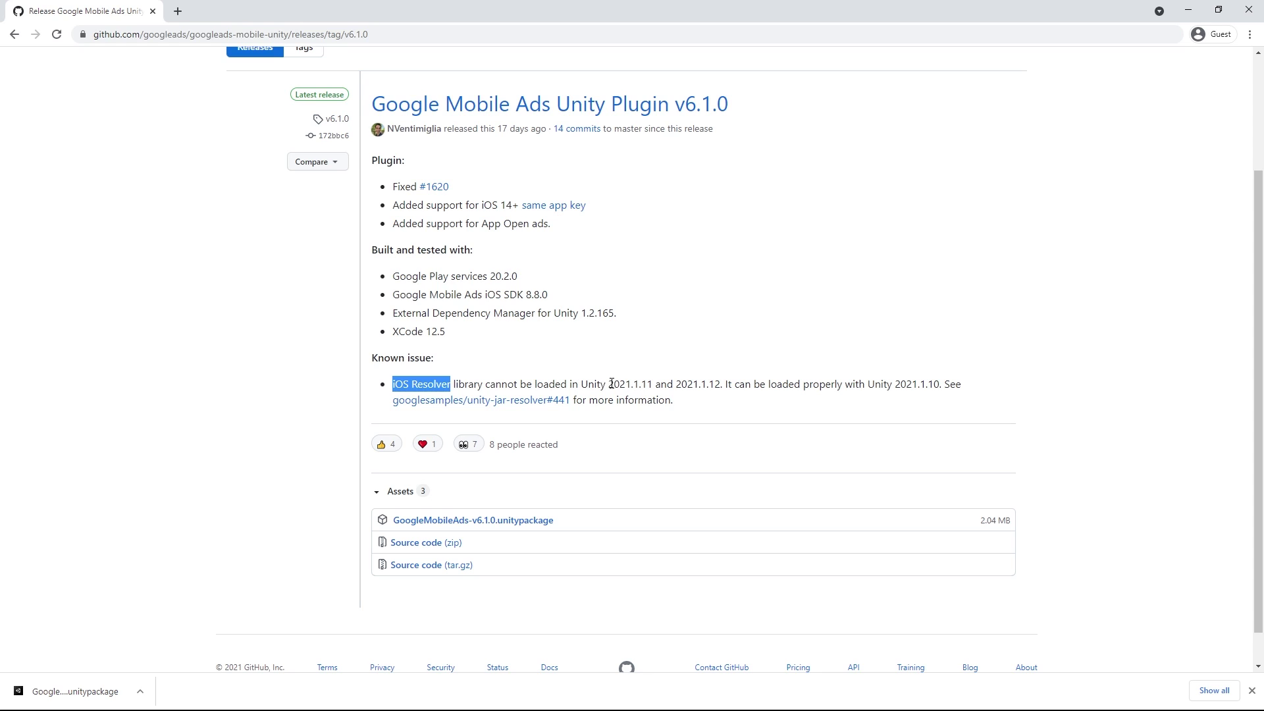
pyautogui.moveTo(609, 384); pyautogui.dragTo(621, 384)
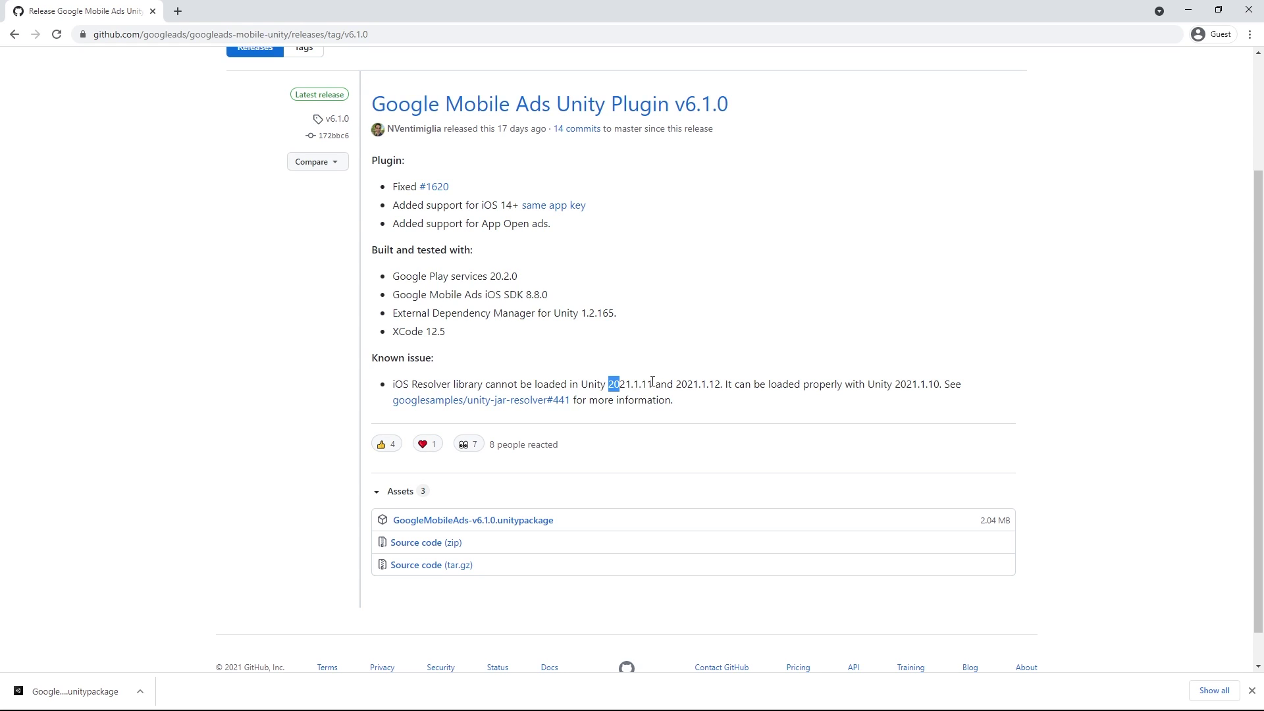
pyautogui.click(616, 382)
pyautogui.click(1188, 9)
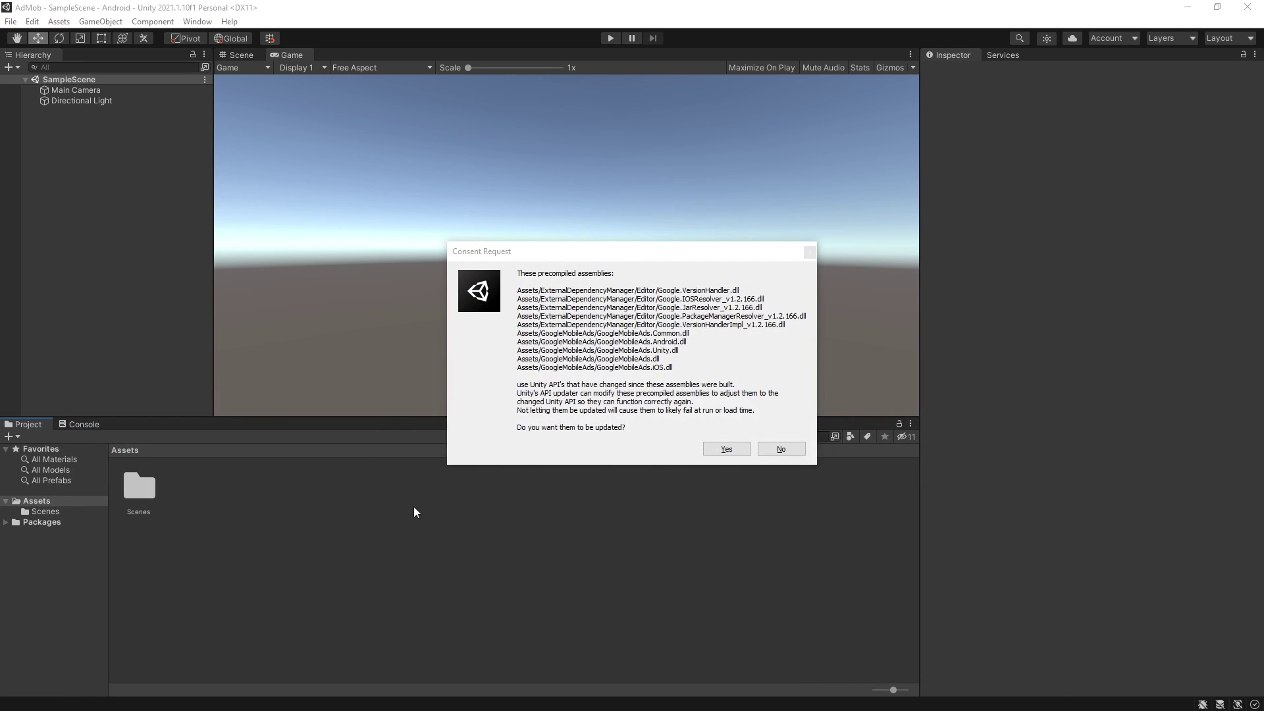
pyautogui.click(727, 448)
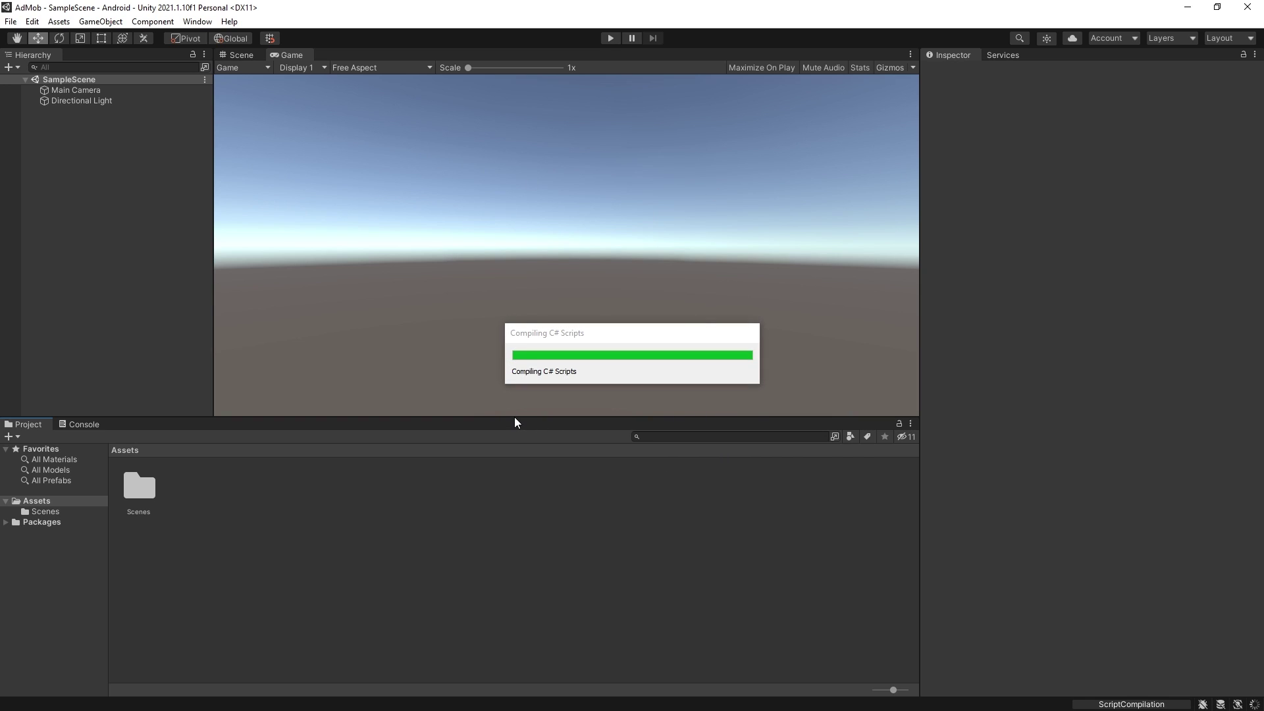
# Download the googleads-mobile-unity repository as a ZIP.
pyautogui.hotkey('alt', 'Tab')
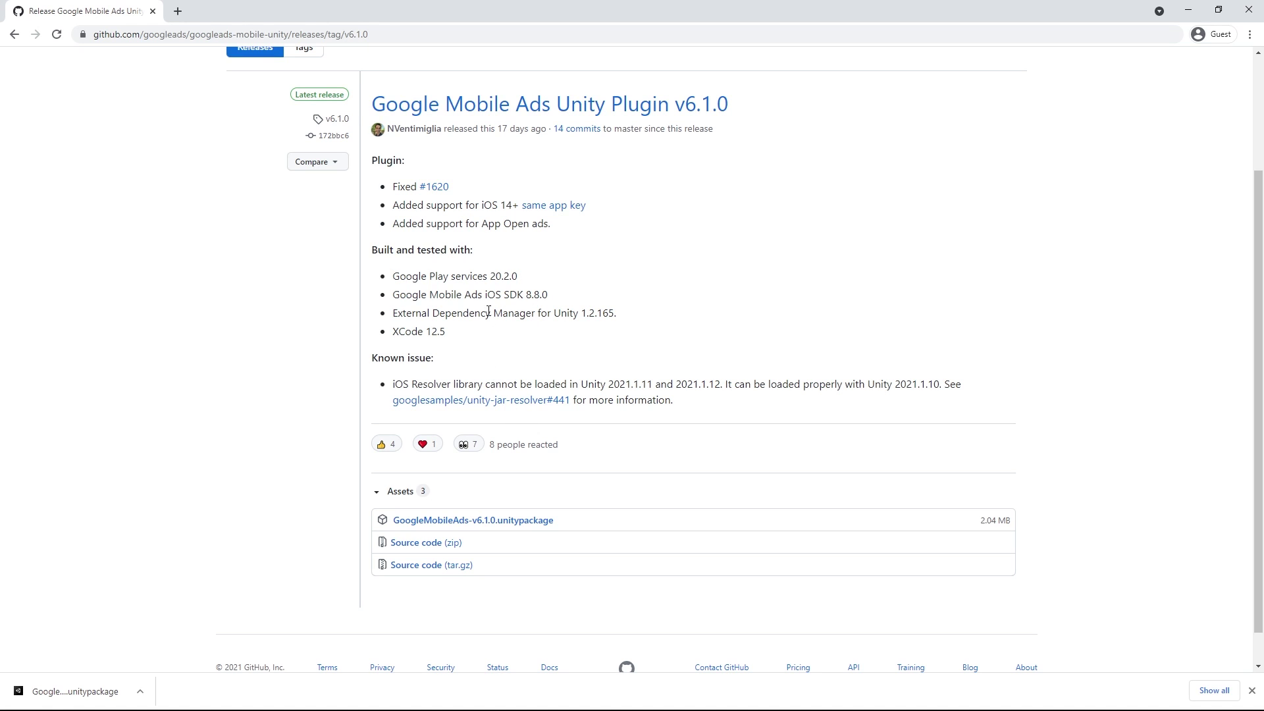
pyautogui.click(214, 120)
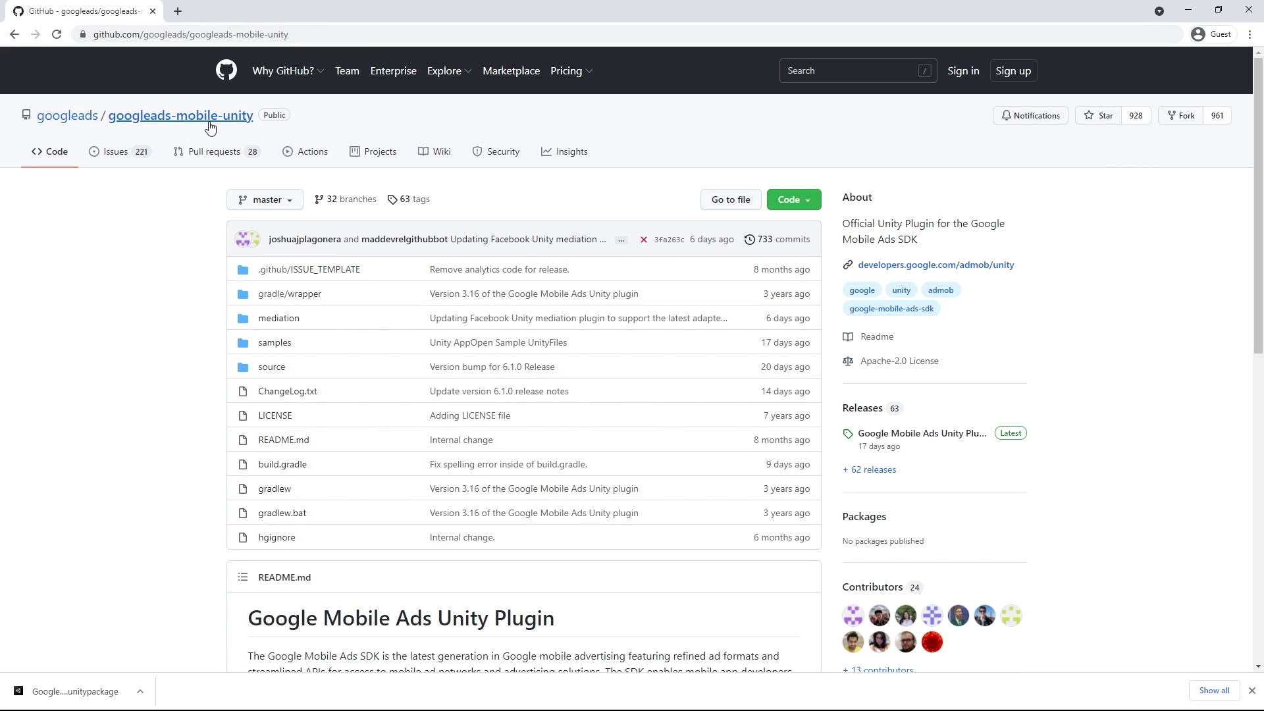
pyautogui.click(811, 202)
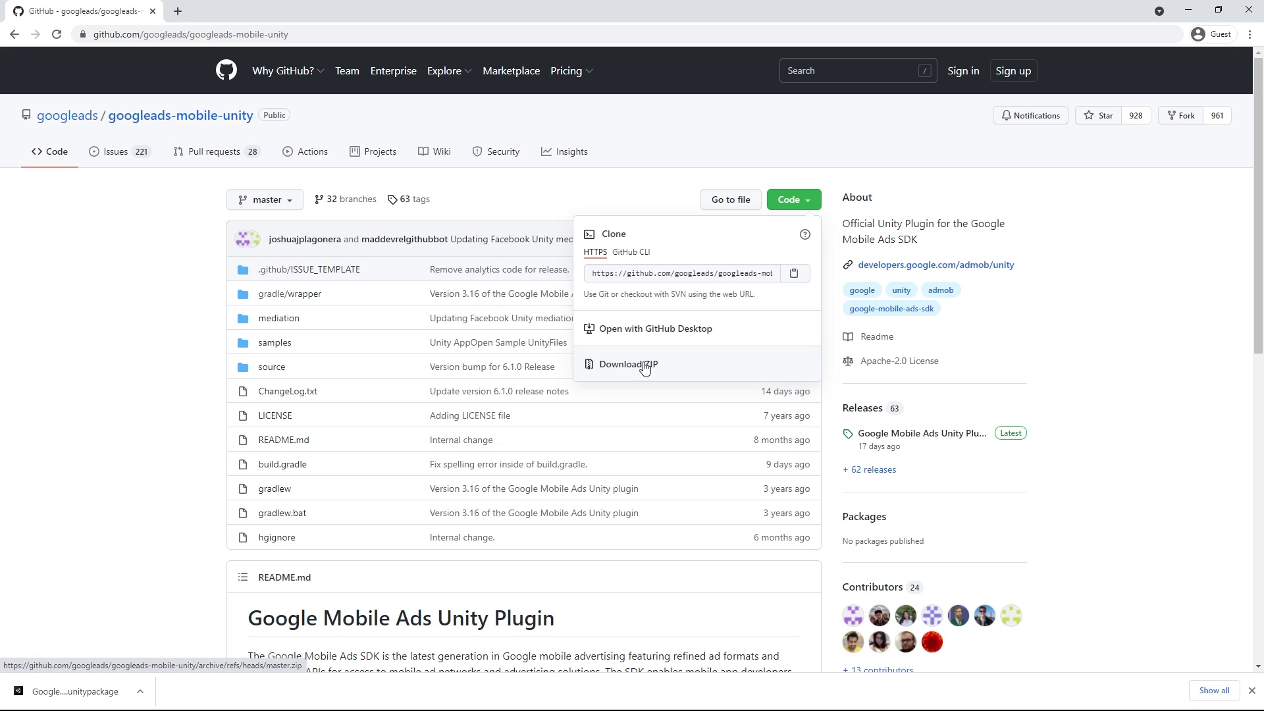
pyautogui.click(62, 375)
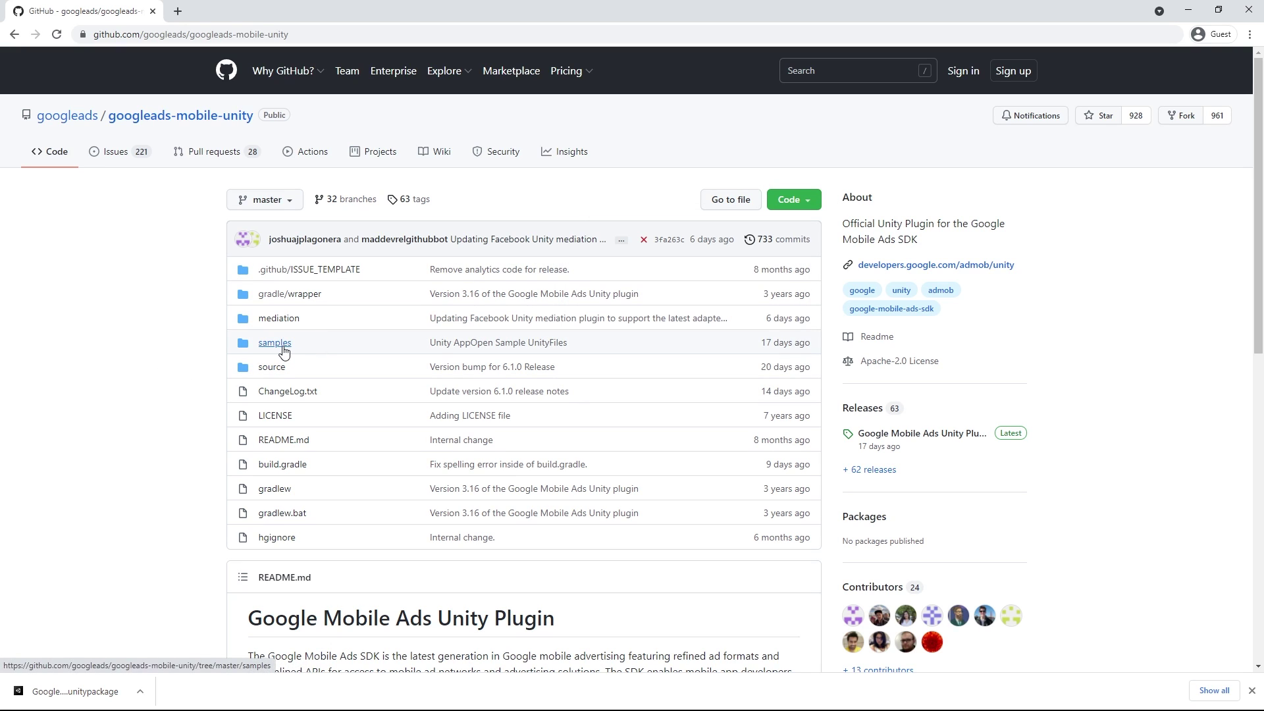
# Open samples/HelloWorld/Assets/Scripts/GoogleAdMobController.cs and look over its banner and event-handler code.
pyautogui.click(284, 352)
pyautogui.click(282, 294)
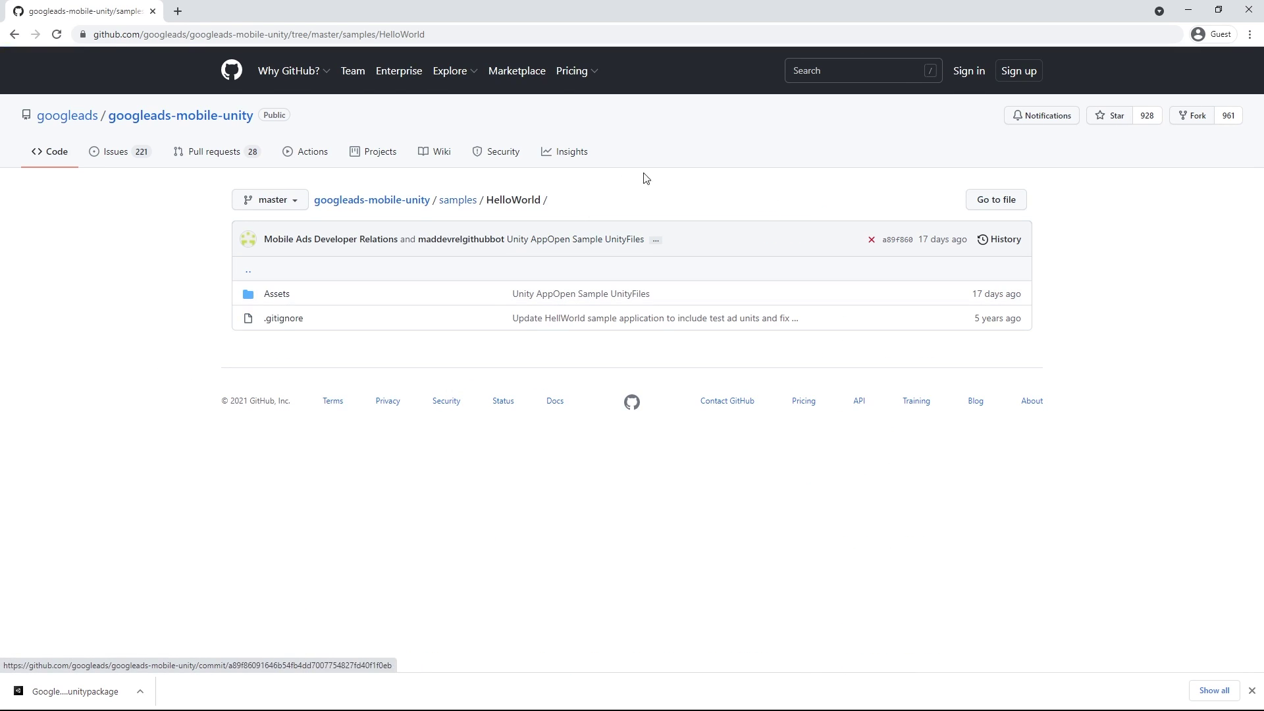
pyautogui.click(287, 301)
pyautogui.click(282, 319)
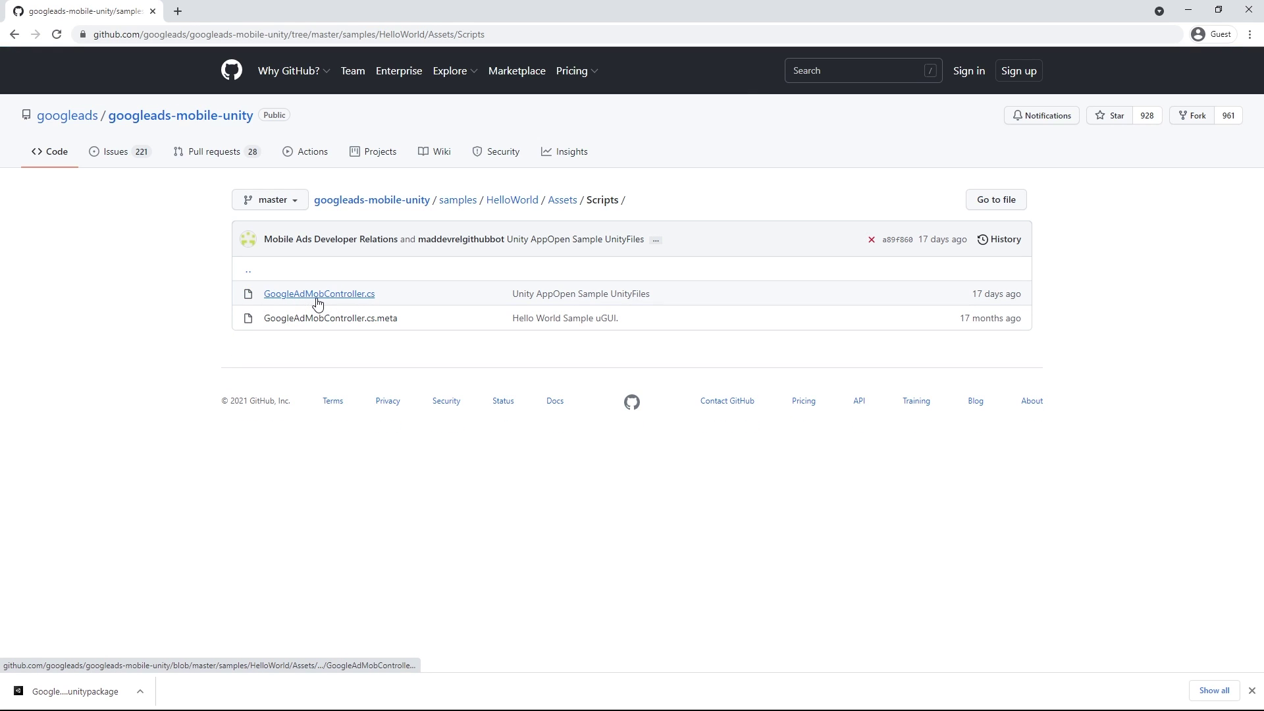
pyautogui.click(365, 298)
pyautogui.scroll(-10, 402, 343)
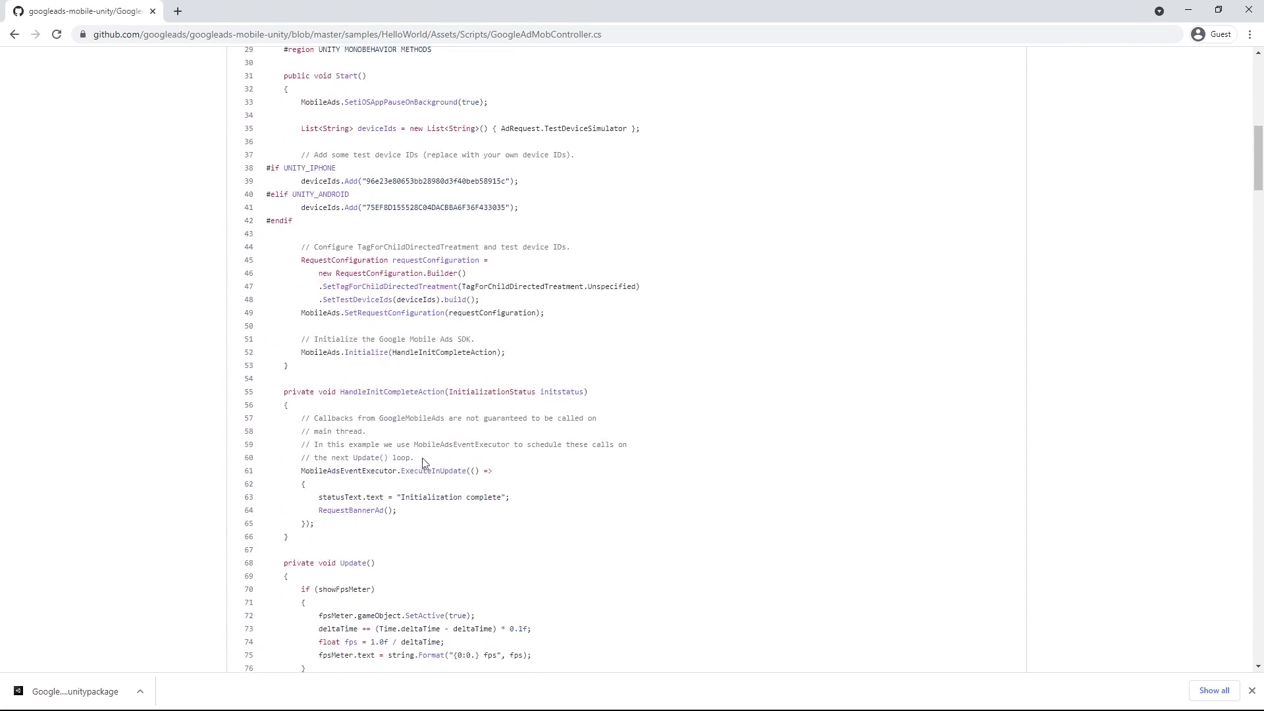
pyautogui.scroll(-17, 423, 463)
pyautogui.moveTo(530, 580); pyautogui.dragTo(453, 208)
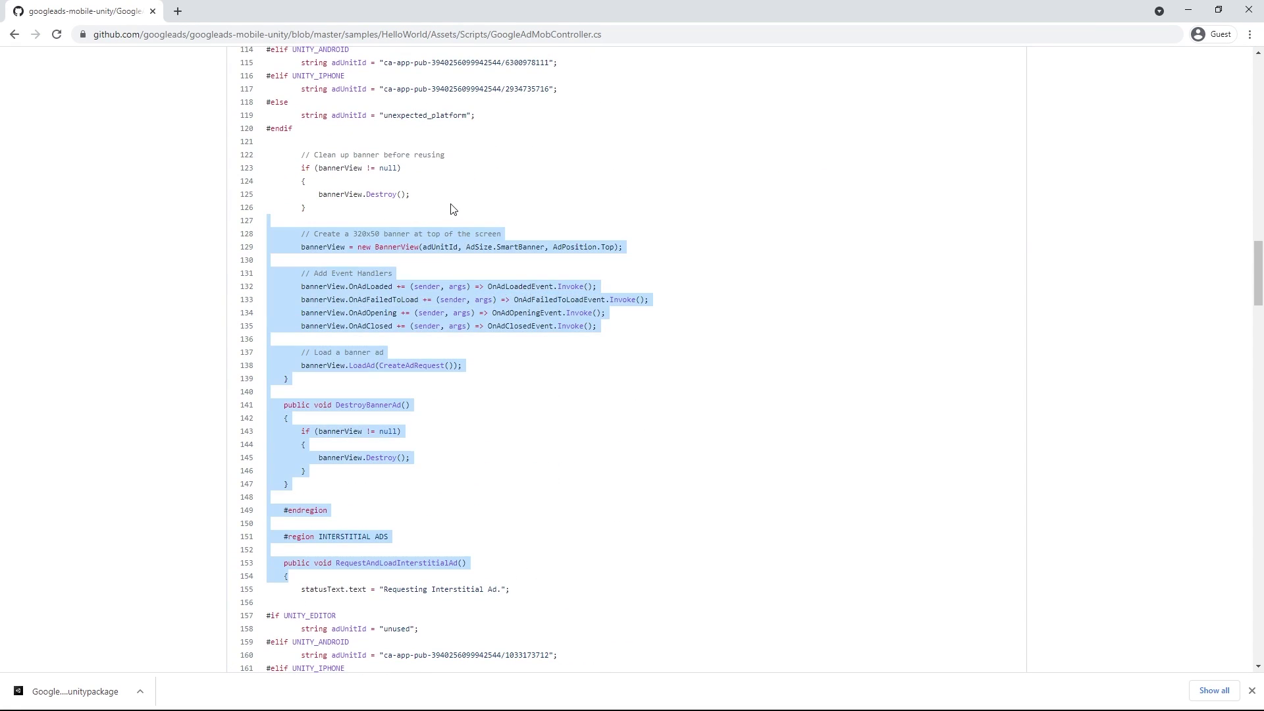
pyautogui.scroll(20, 341, 414)
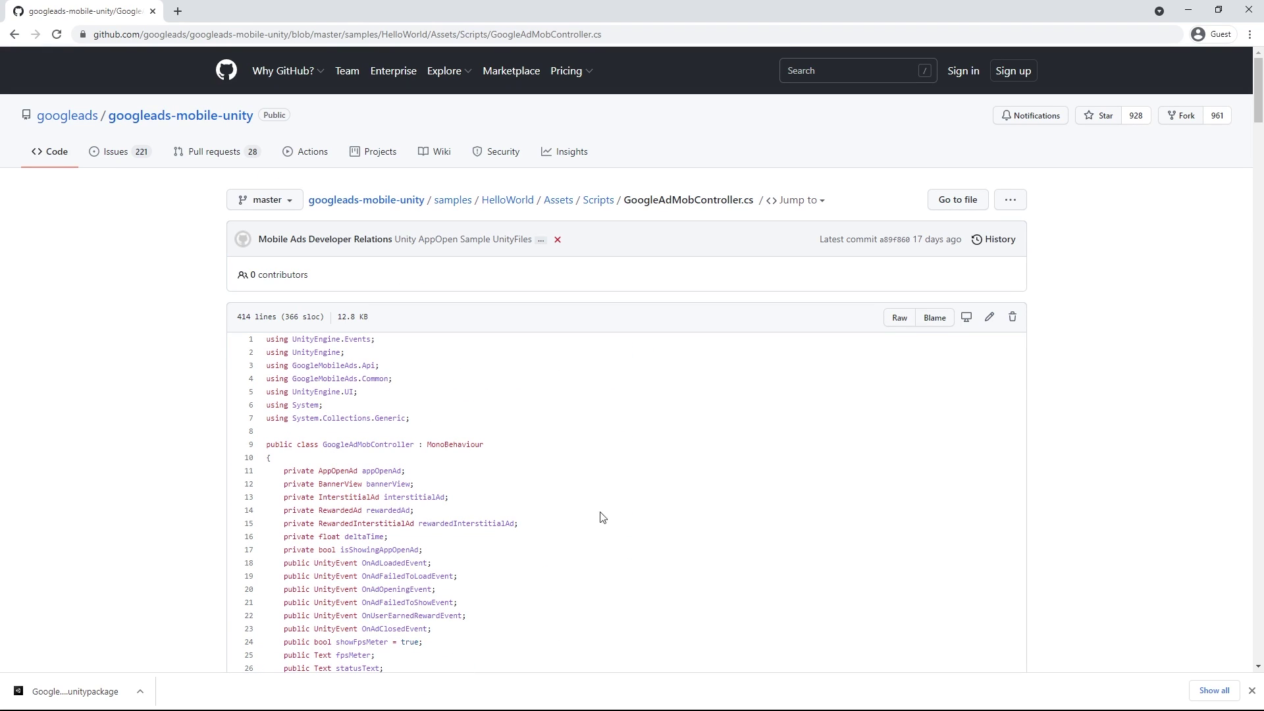
# Drag the Scenes, Scripts and UI folders from Explorer's HelloWorld\Assets into Unity's Project panel.
pyautogui.click(1189, 9)
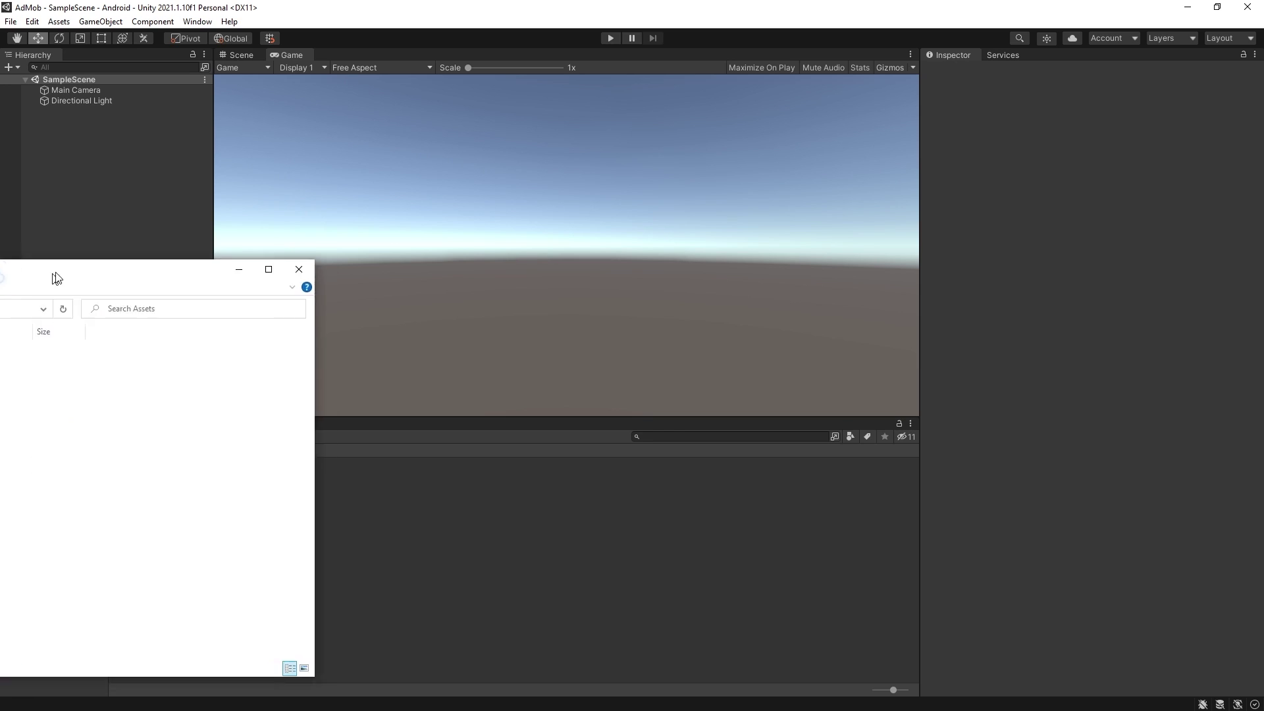
pyautogui.moveTo(56, 270); pyautogui.dragTo(395, 165)
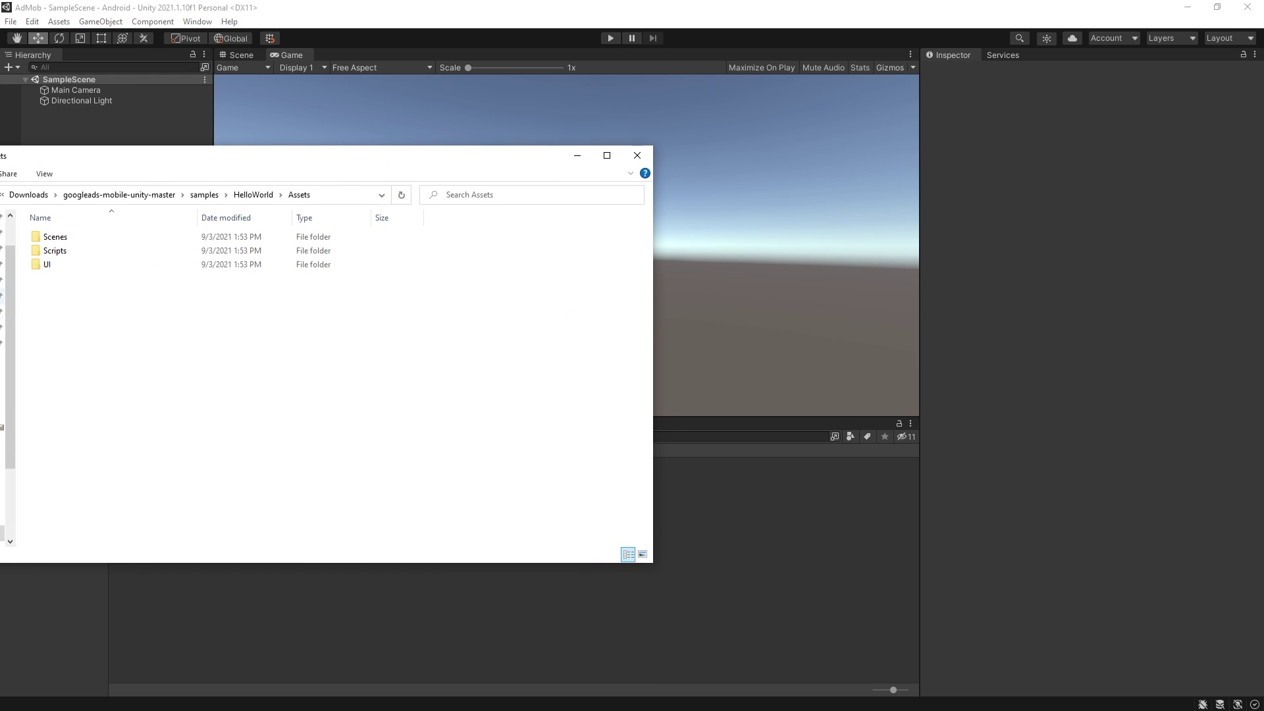
pyautogui.moveTo(166, 337); pyautogui.dragTo(749, 535)
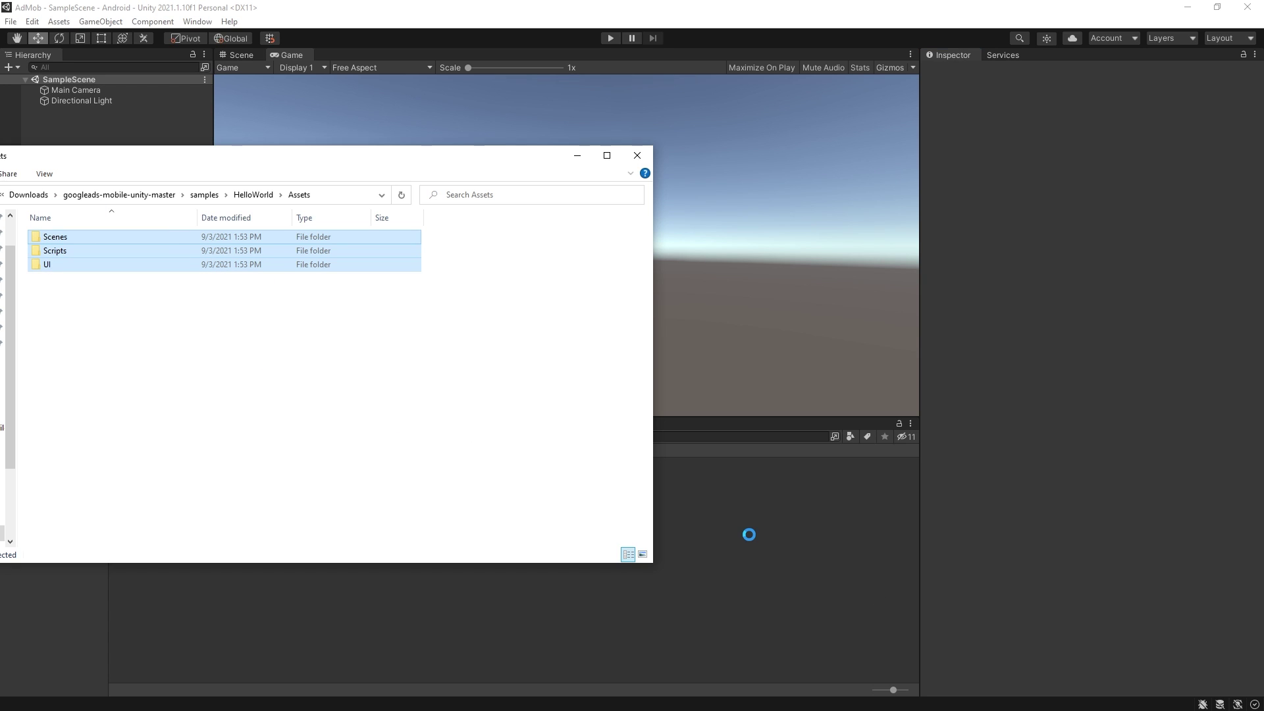
pyautogui.click(578, 155)
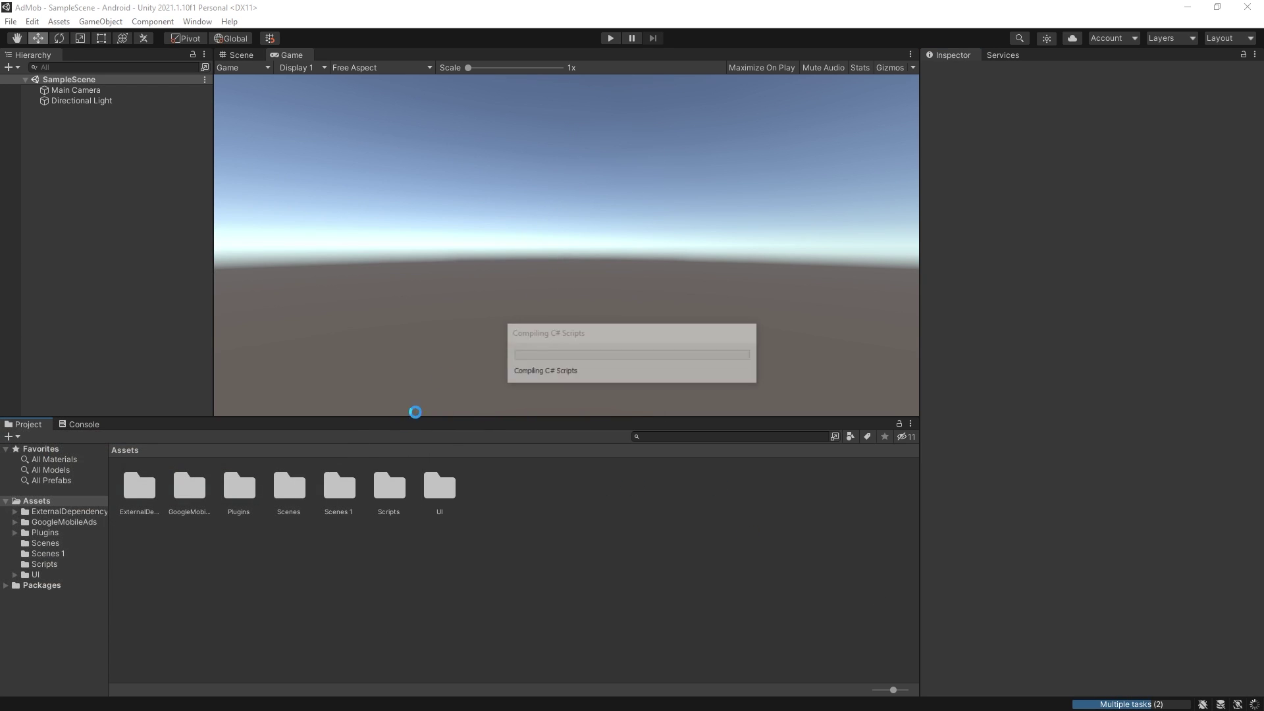
# Open MainScene from the Scenes 1 folder in the Project window.
pyautogui.click(341, 518)
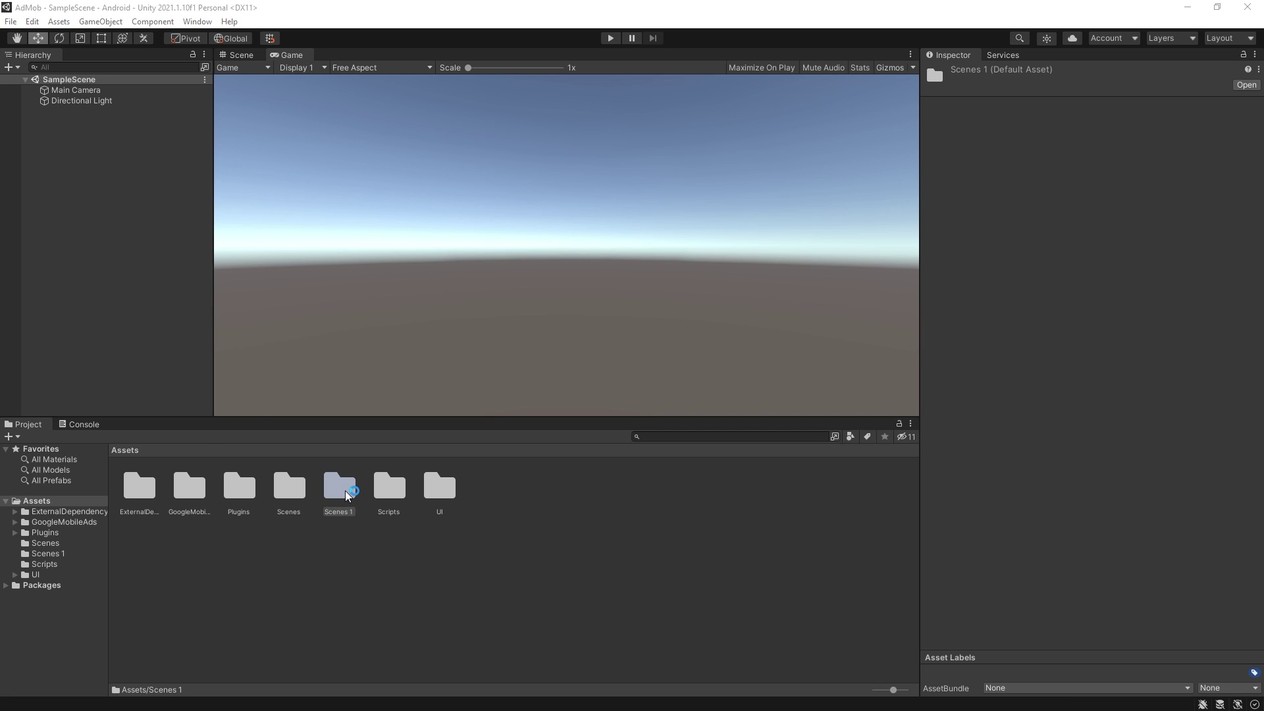
pyautogui.doubleClick(347, 493)
pyautogui.doubleClick(140, 484)
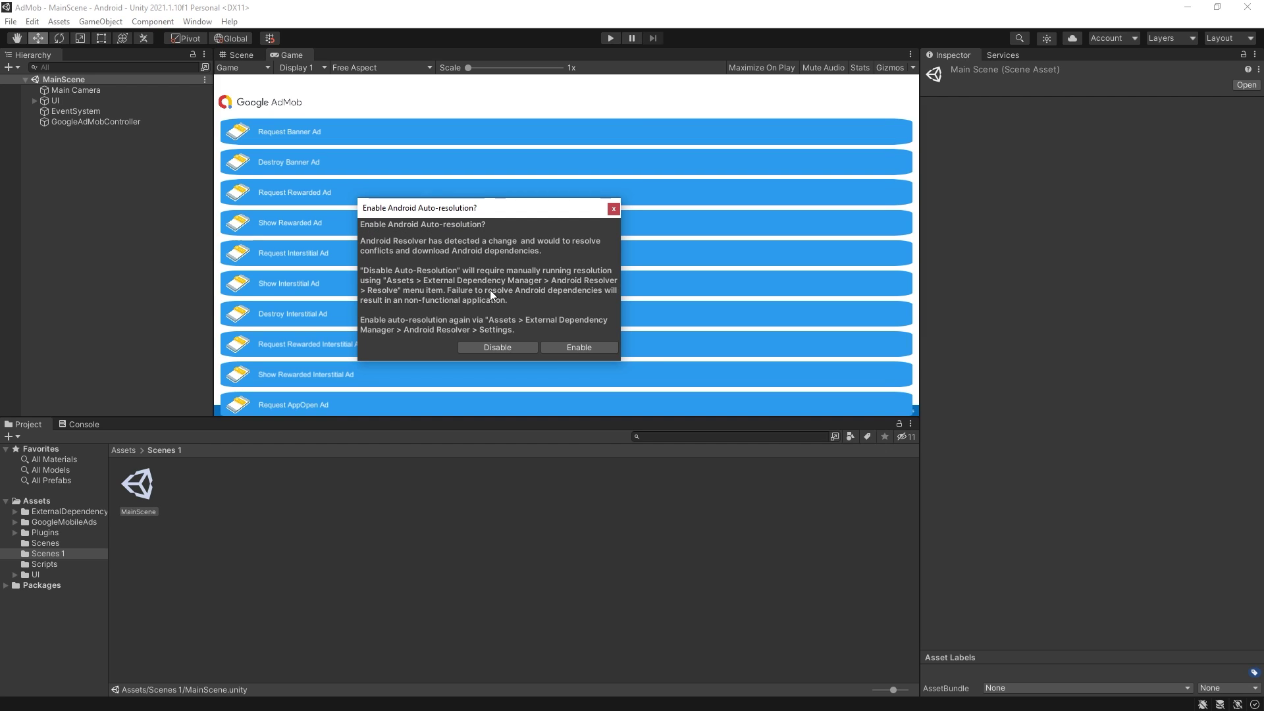
# Disable Android auto-resolution and run External Dependency Manager > Android Resolver > Resolve successfully.
pyautogui.click(501, 350)
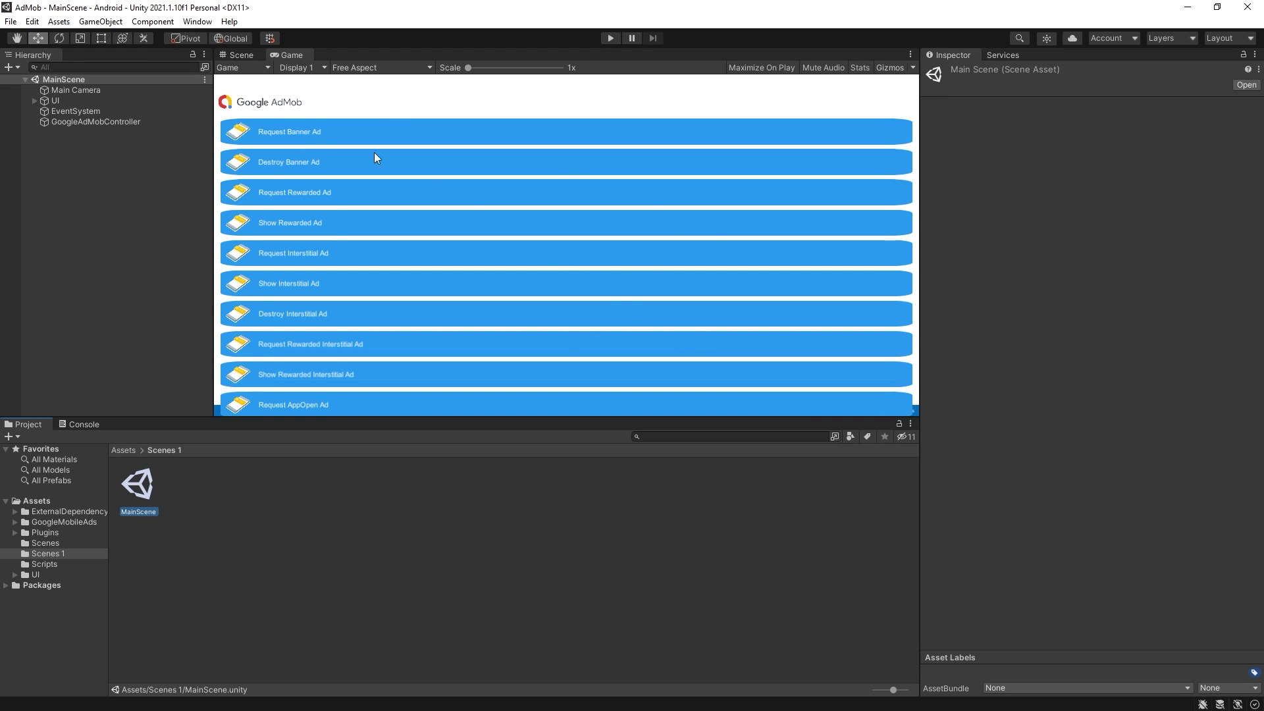
pyautogui.click(58, 21)
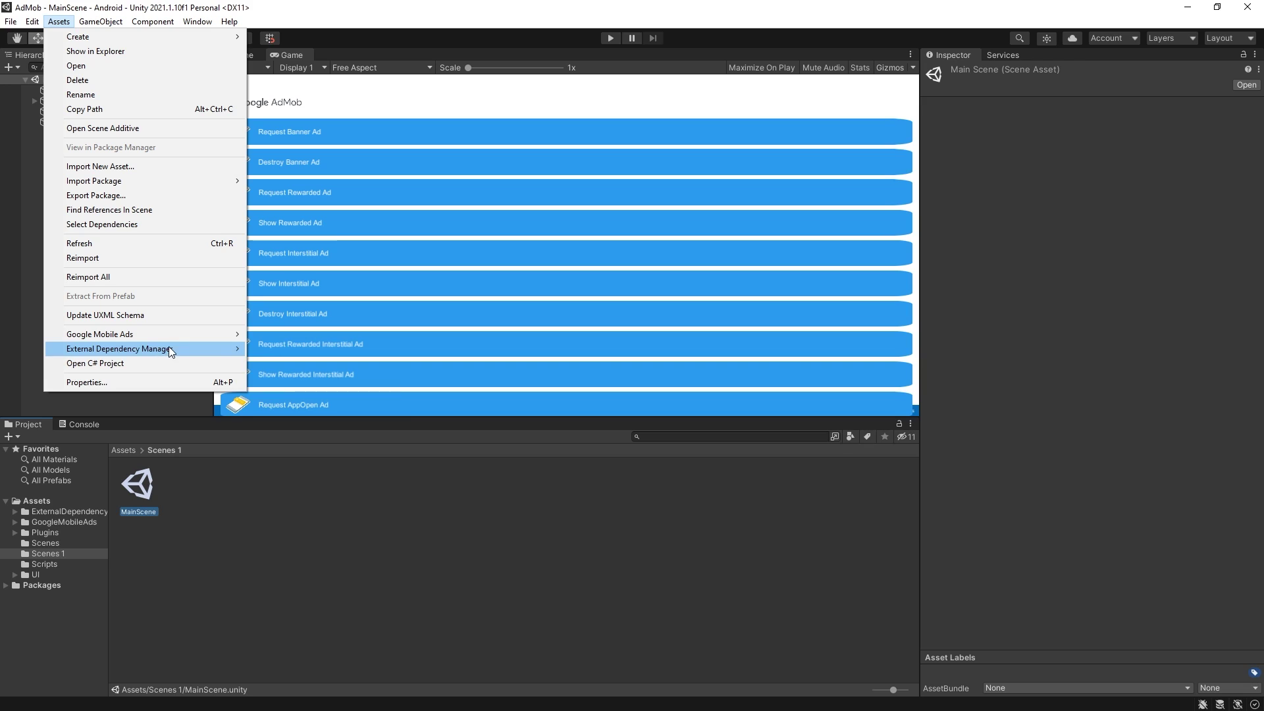
pyautogui.moveTo(169, 349)
pyautogui.moveTo(329, 394)
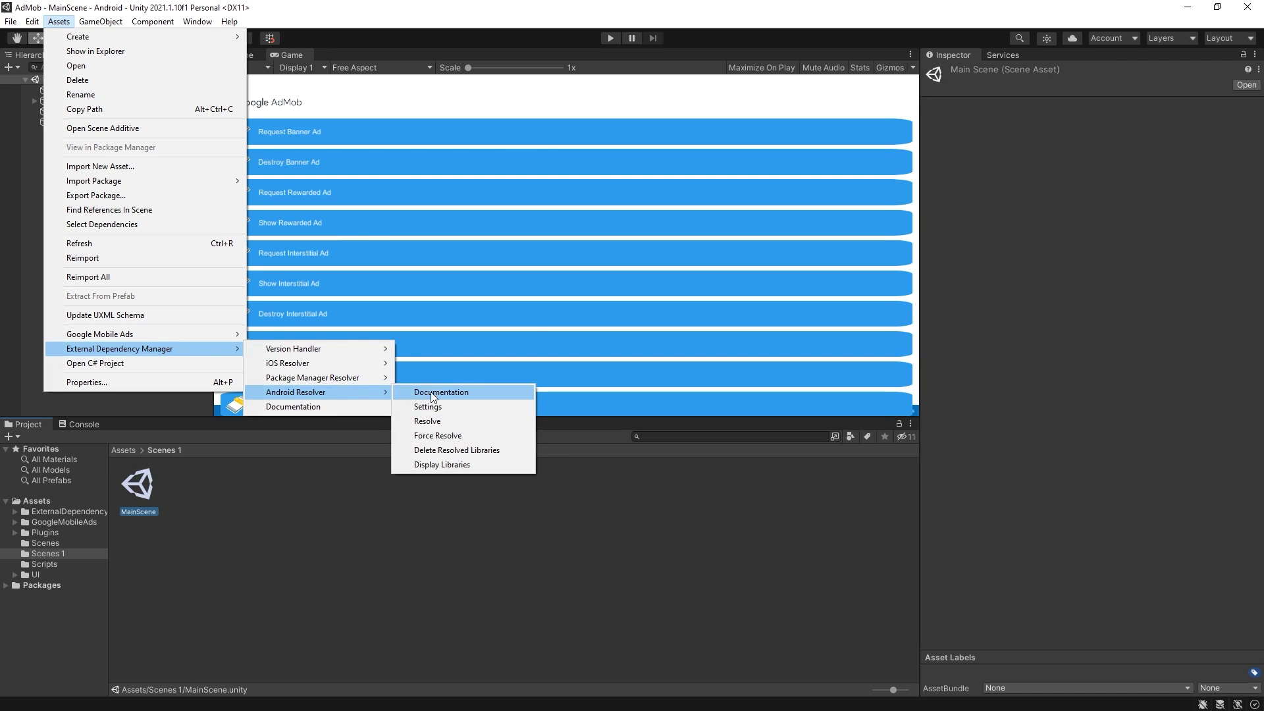
pyautogui.click(452, 421)
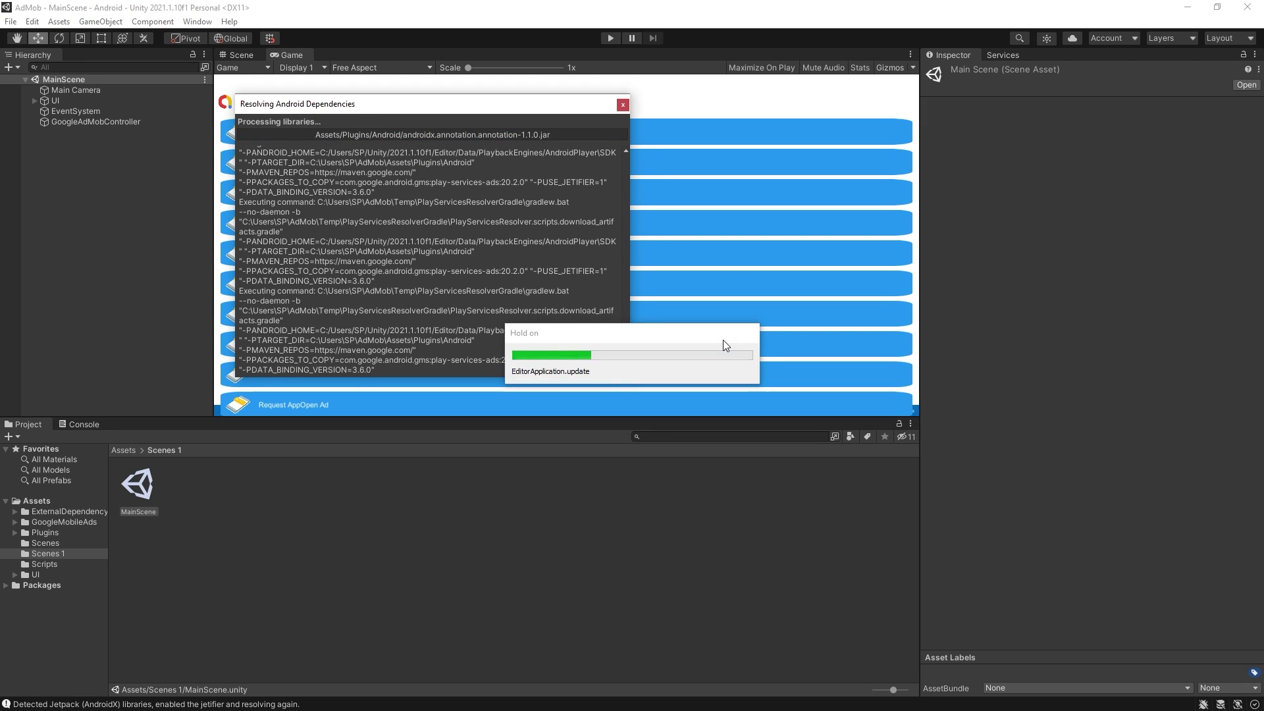
pyautogui.click(570, 258)
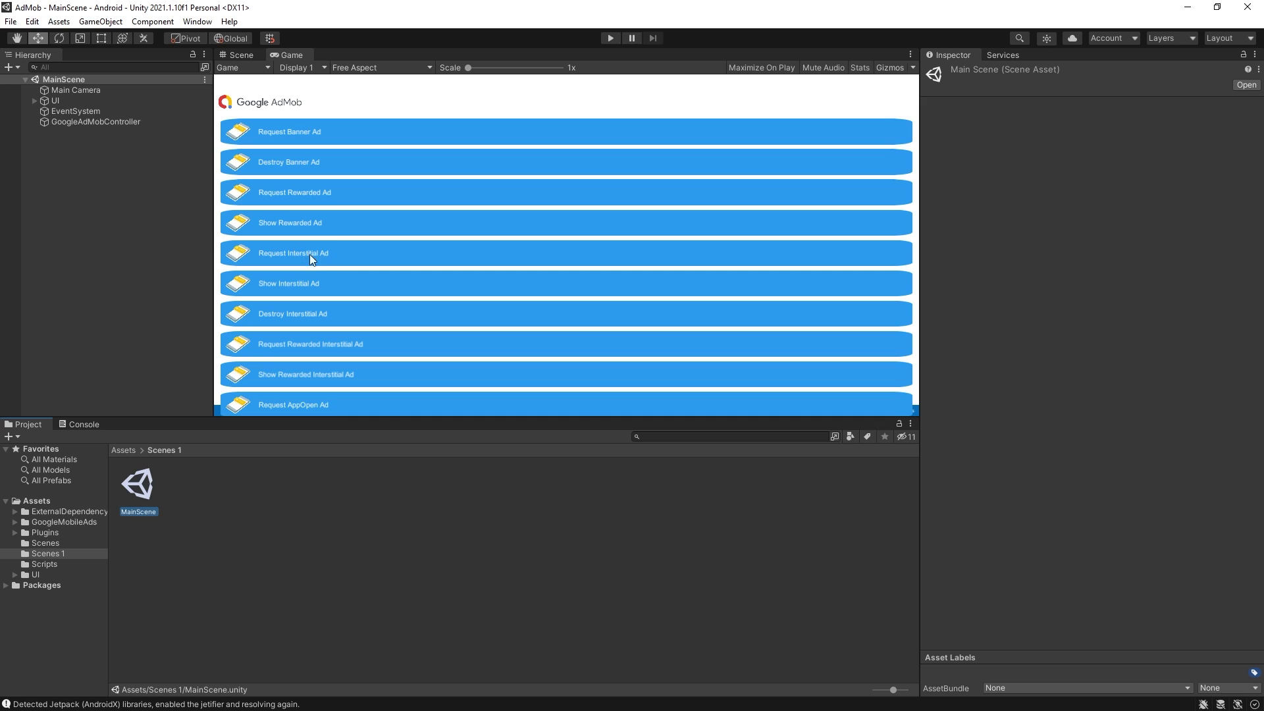
pyautogui.click(59, 22)
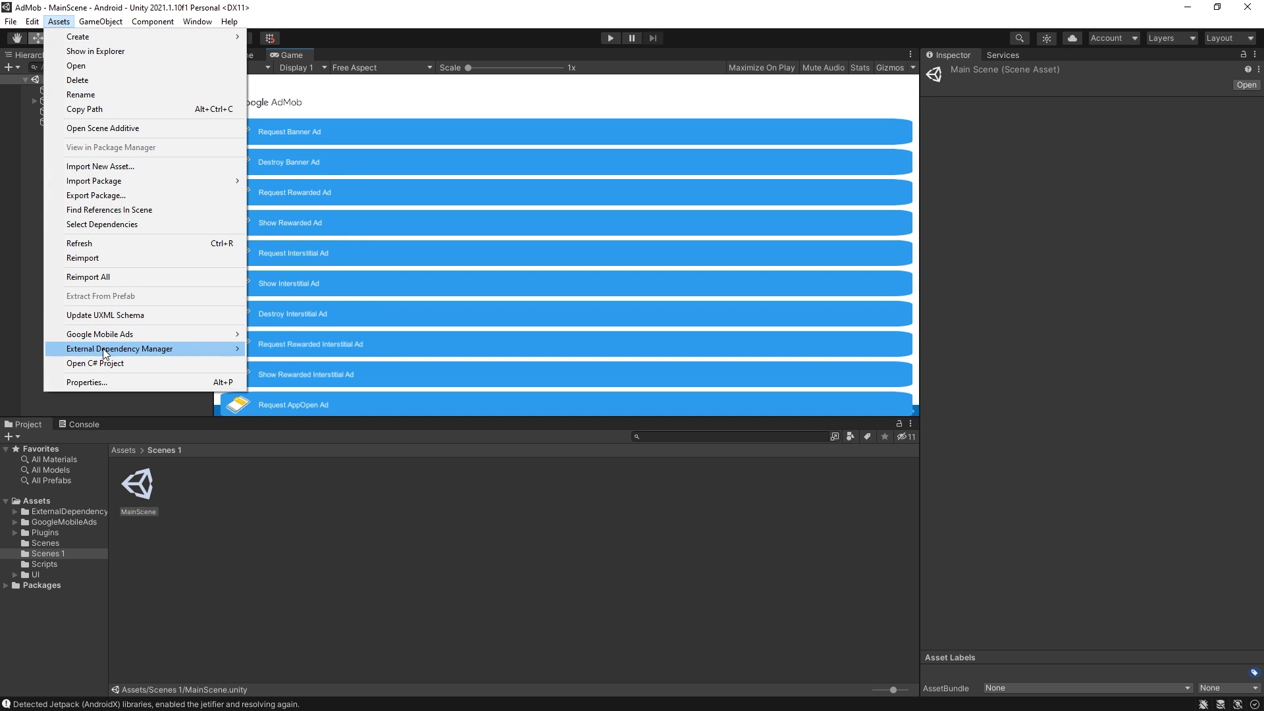
# In Google Mobile Ads Settings, paste the sample Android and iOS App IDs and enable Delay app measurement.
pyautogui.moveTo(133, 335)
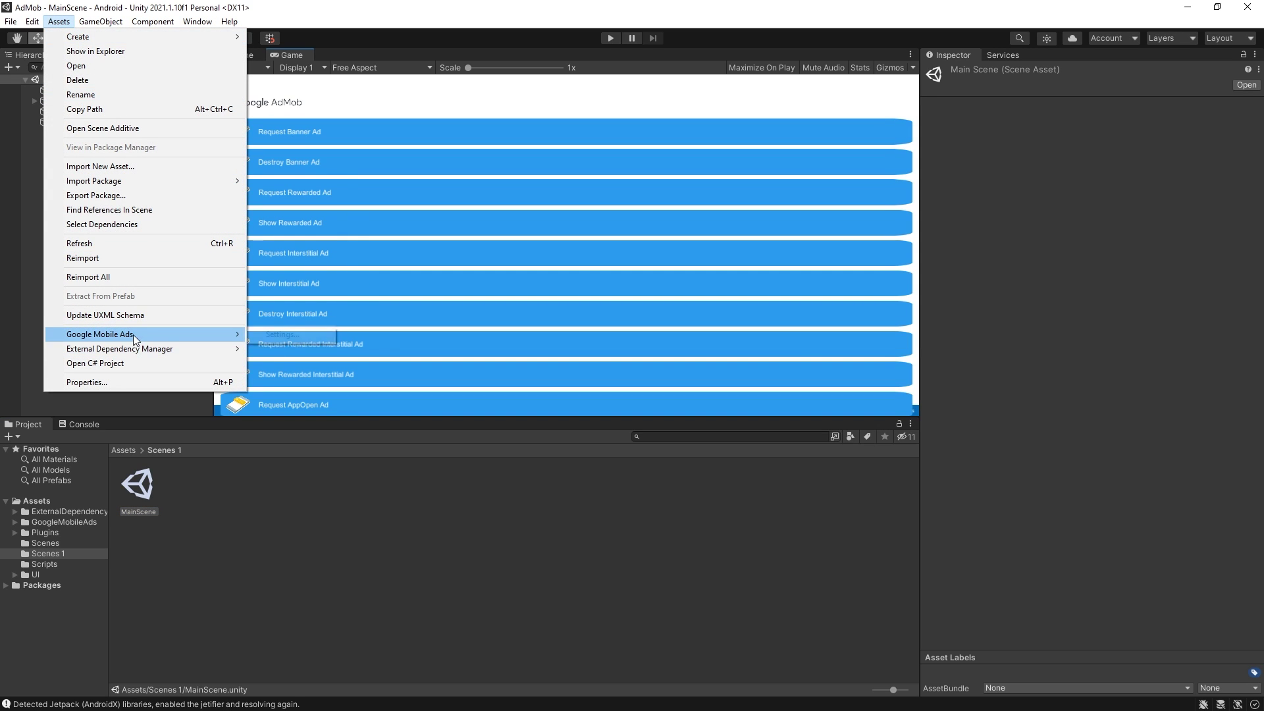
pyautogui.click(283, 334)
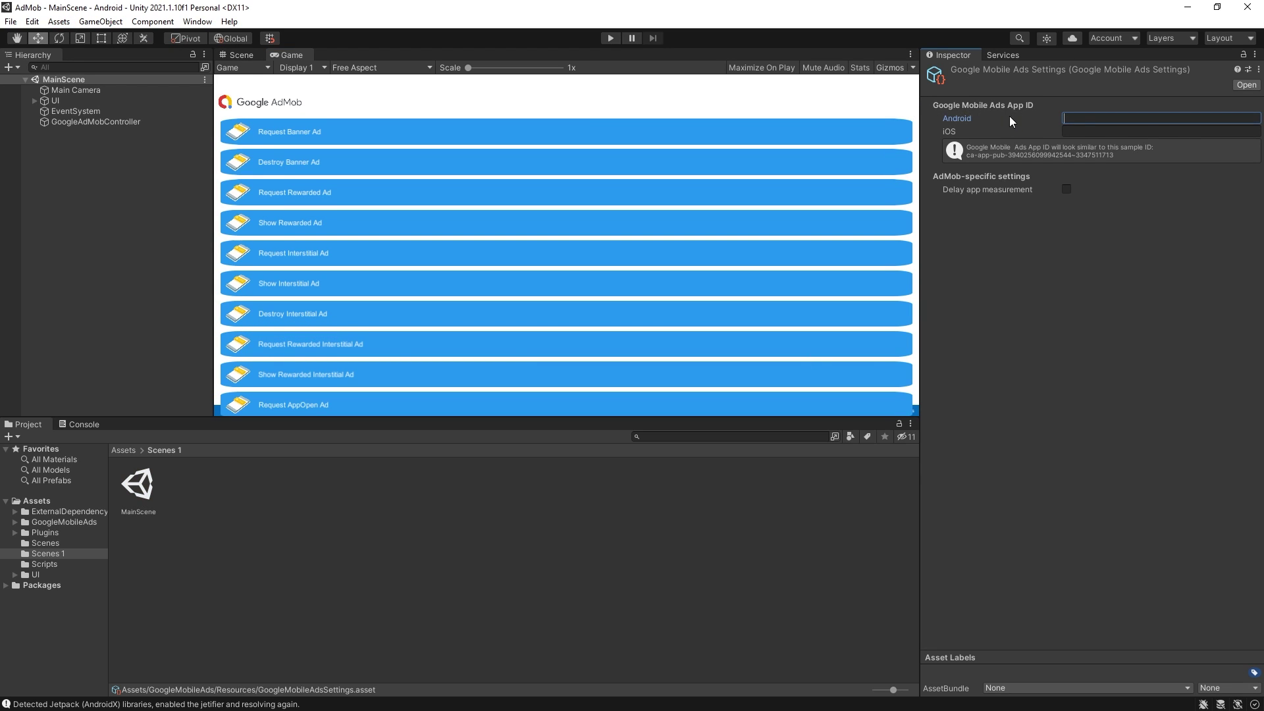
pyautogui.click(1095, 132)
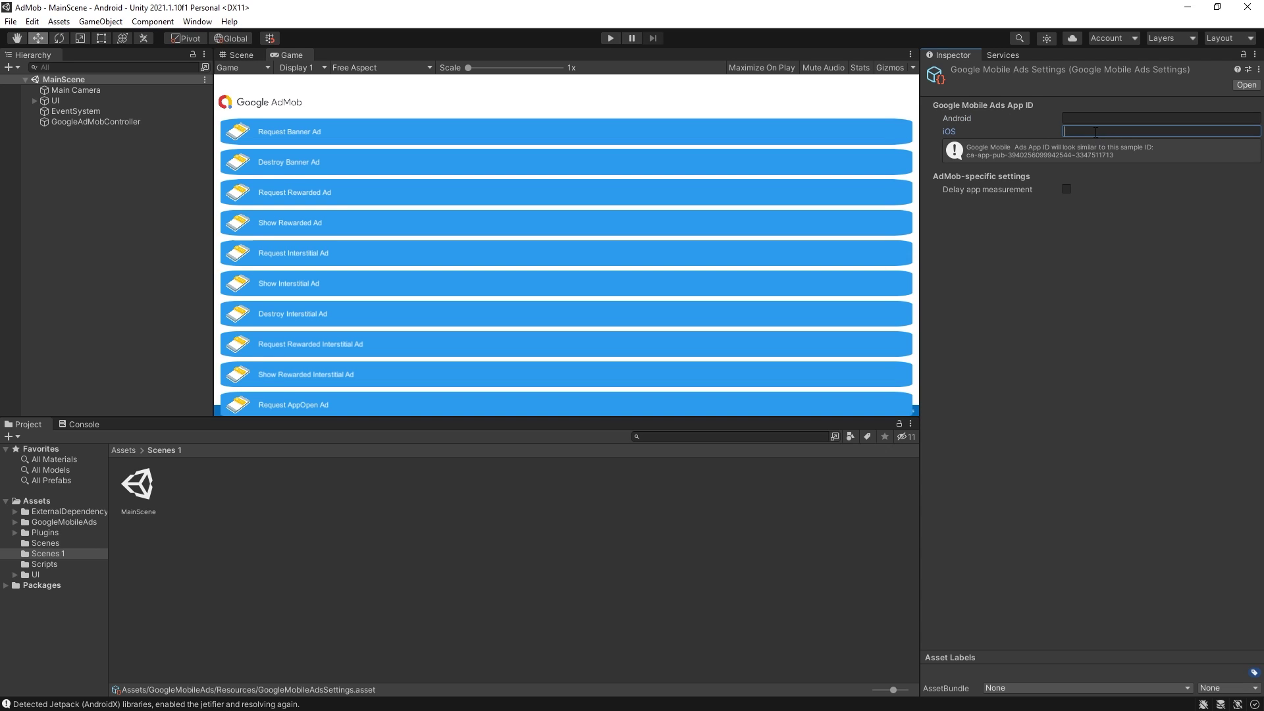
pyautogui.click(1123, 116)
pyautogui.hotkey('ctrl', 'v')
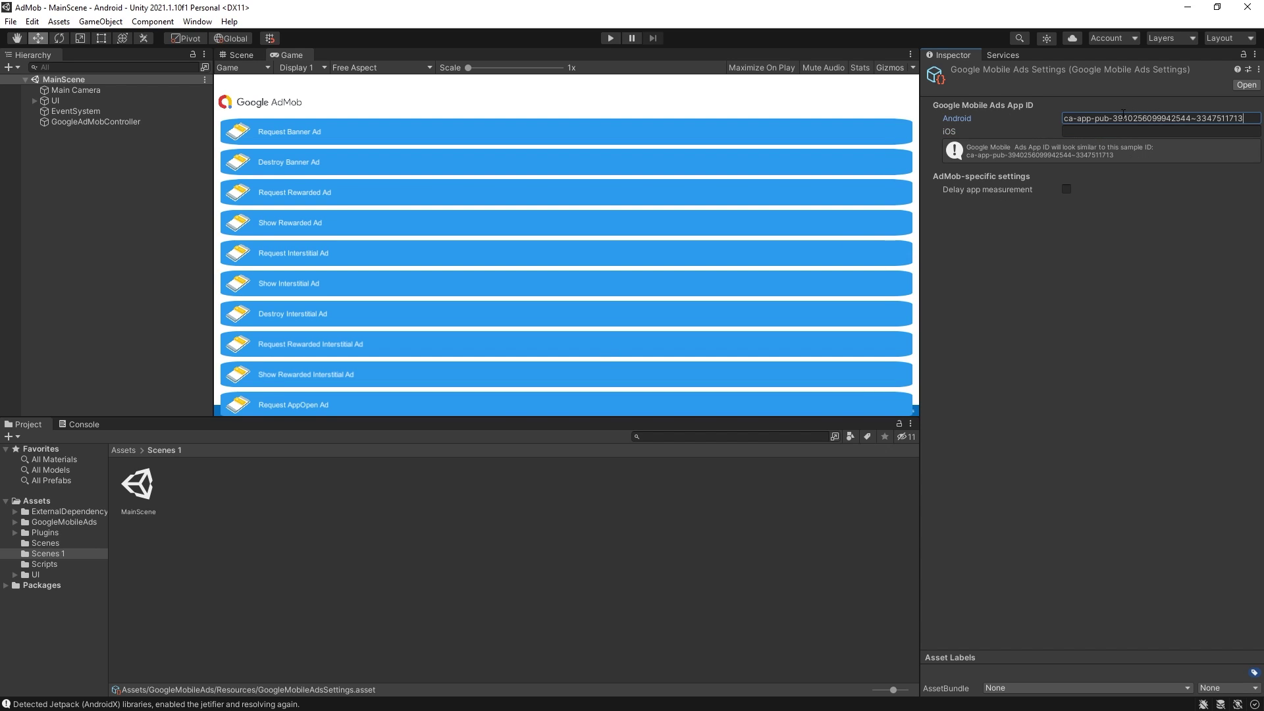
pyautogui.press('Tab')
pyautogui.hotkey('ctrl', 'v')
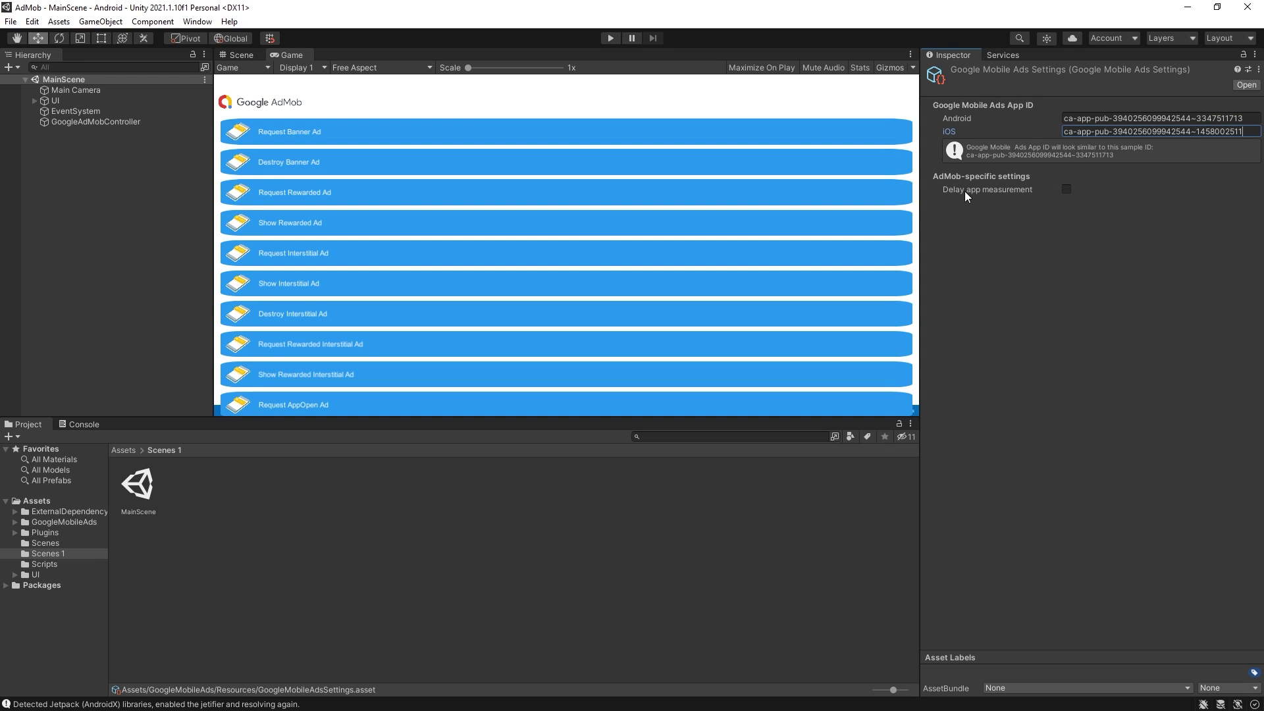
pyautogui.click(1066, 190)
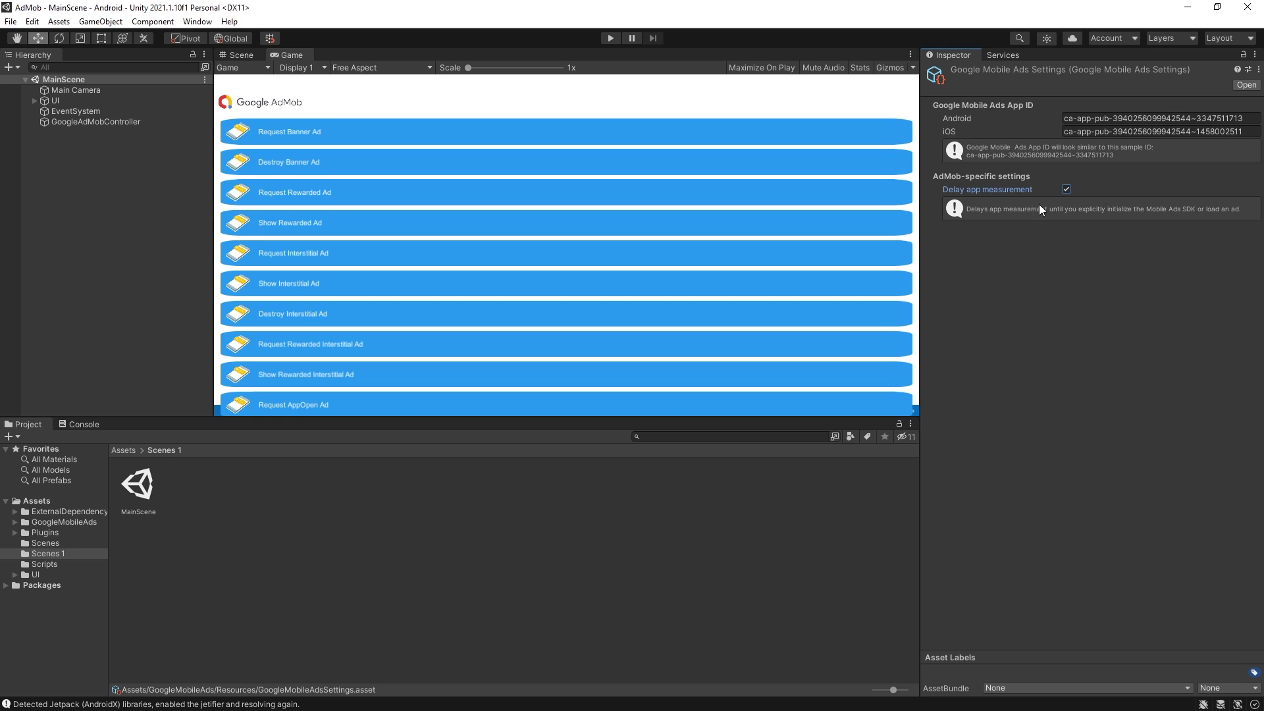
pyautogui.click(1036, 245)
# Select GoogleAdMobController in the Hierarchy and view its script in Assets > Scripts.
pyautogui.click(86, 122)
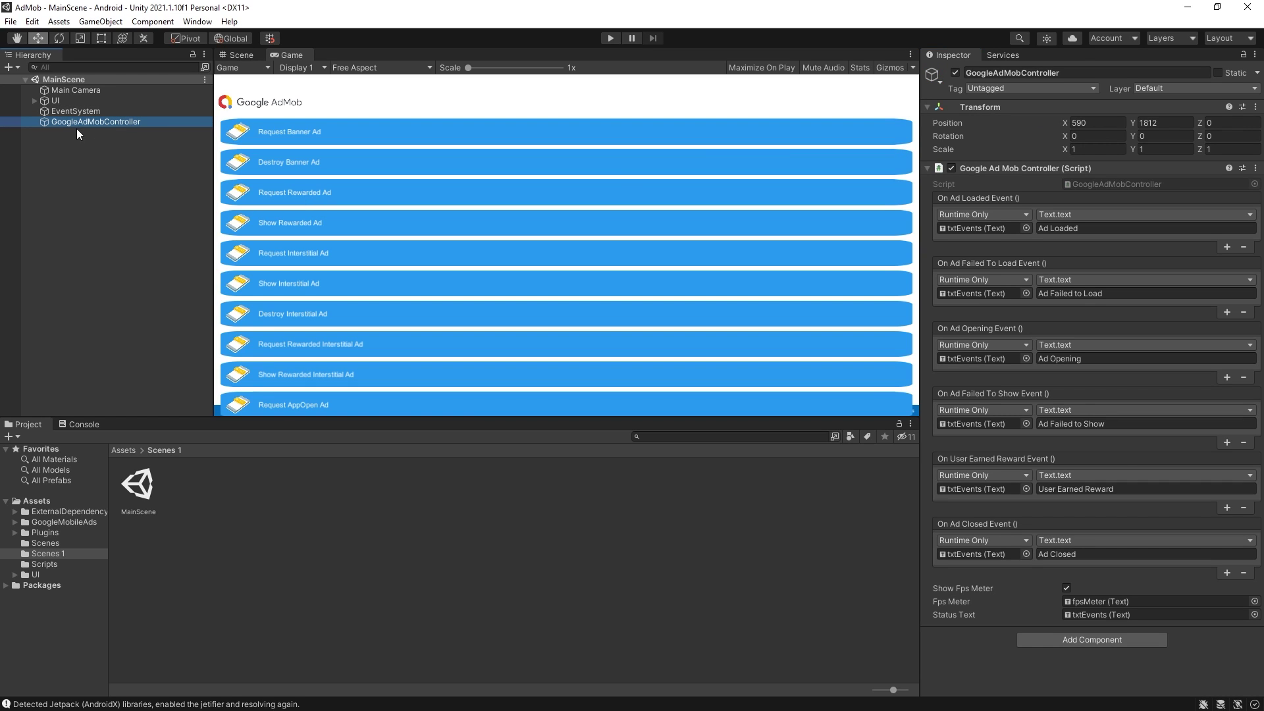
pyautogui.click(123, 449)
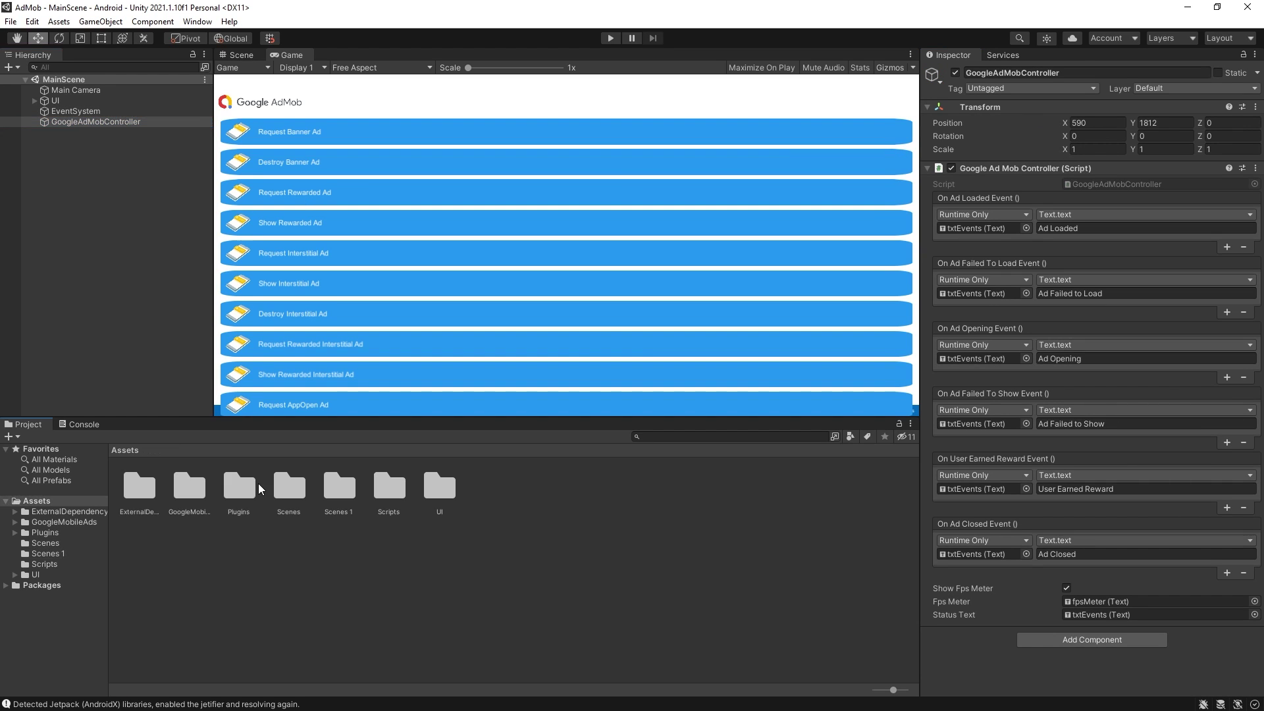
pyautogui.doubleClick(403, 497)
pyautogui.click(140, 491)
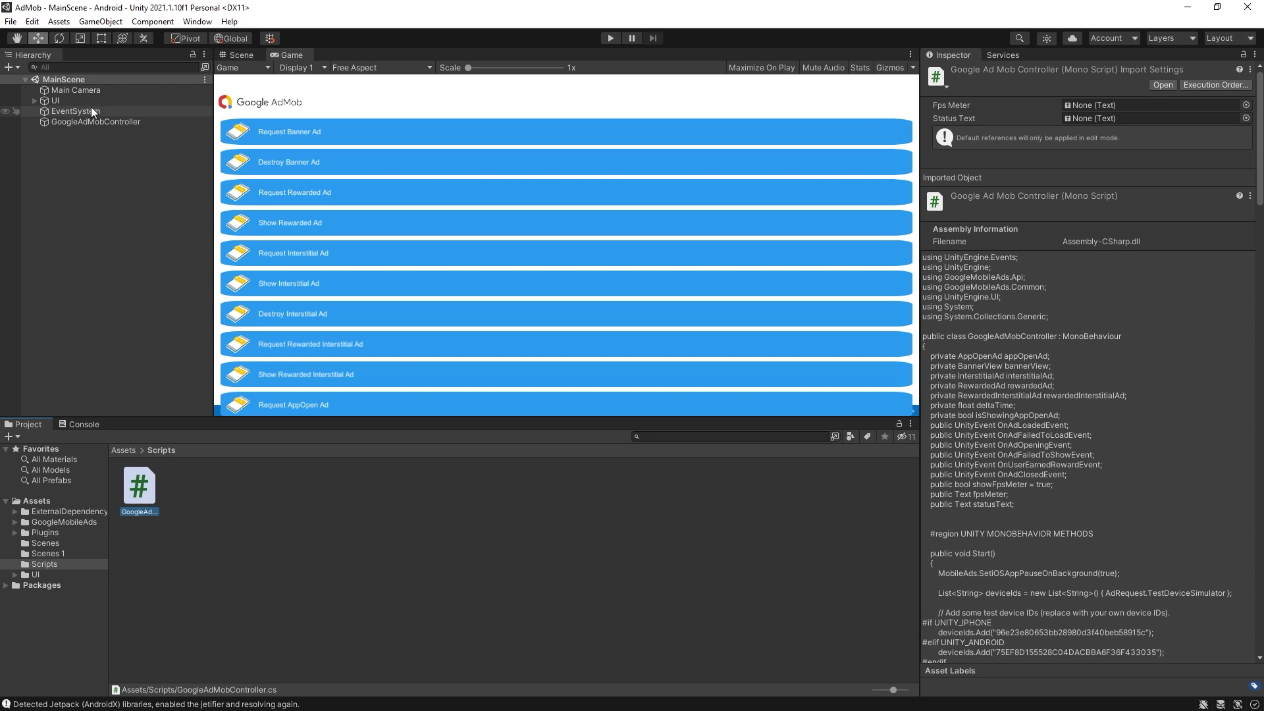
pyautogui.click(98, 123)
# Skim the AdMob Unity Get Started guide in Chrome down to 'Select an ad format', then return to Unity.
pyautogui.hotkey('alt', 'Tab')
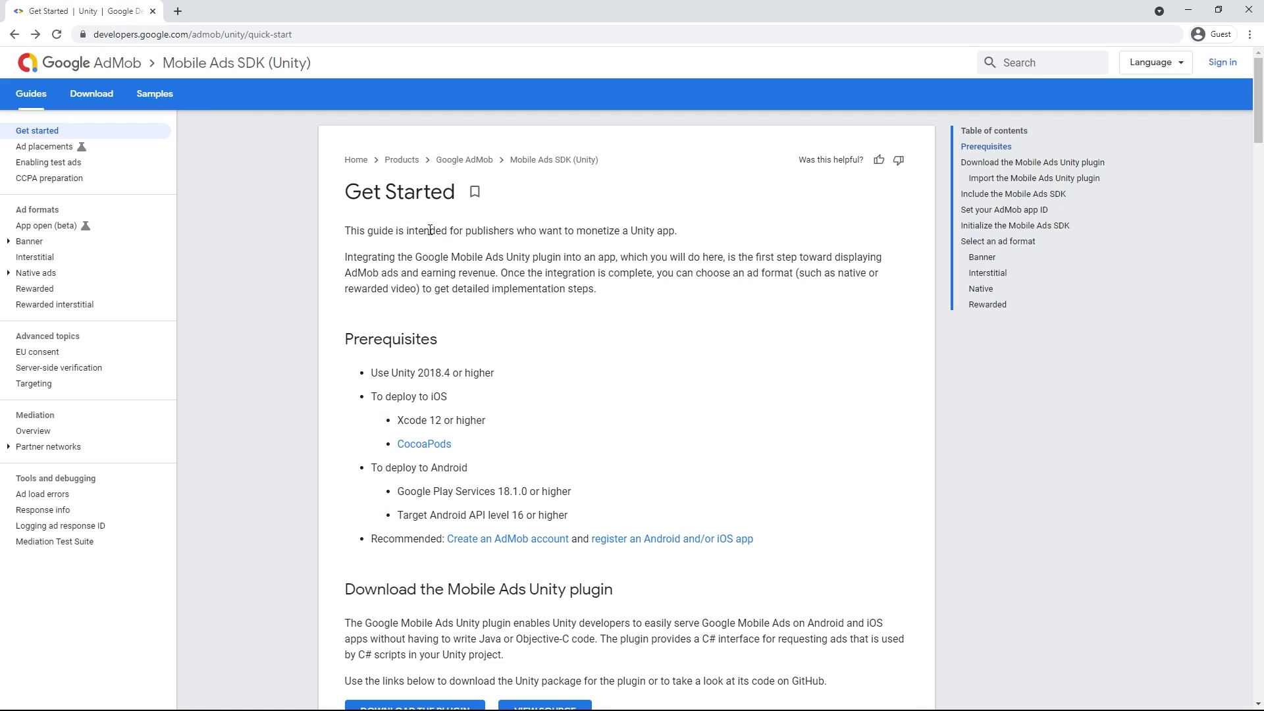
pyautogui.scroll(-20, 372, 283)
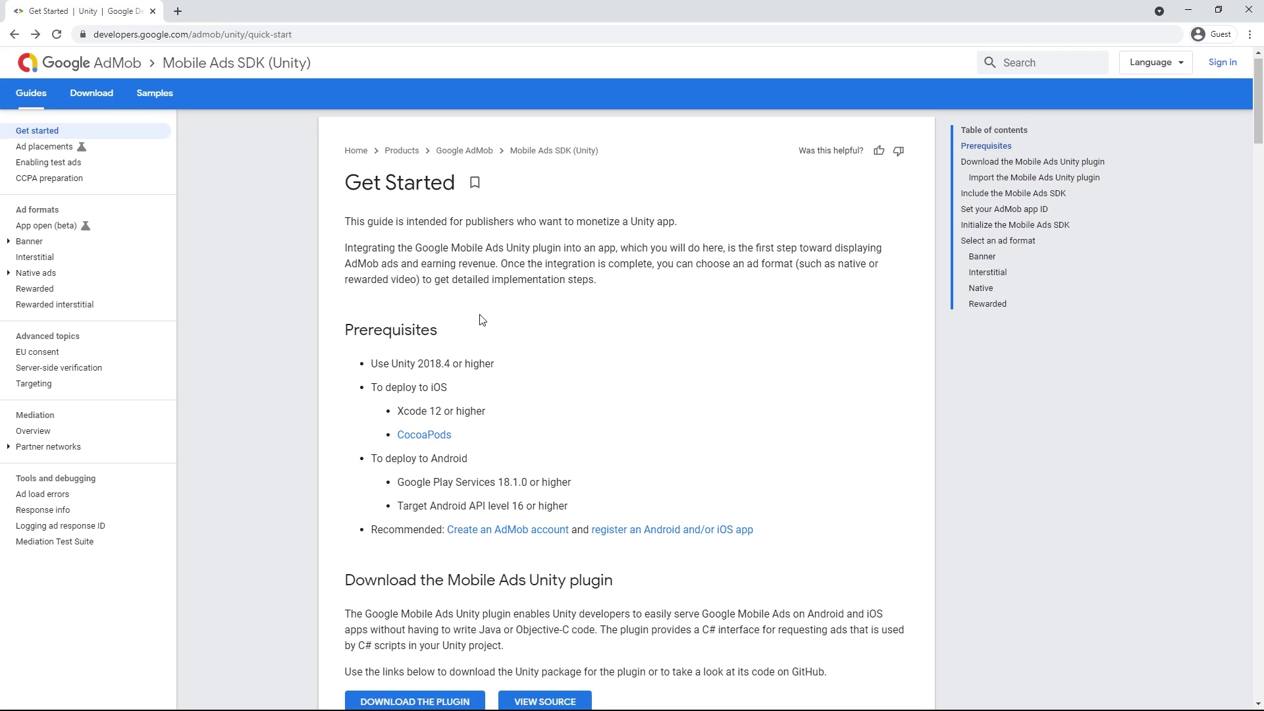
pyautogui.scroll(-20, 506, 395)
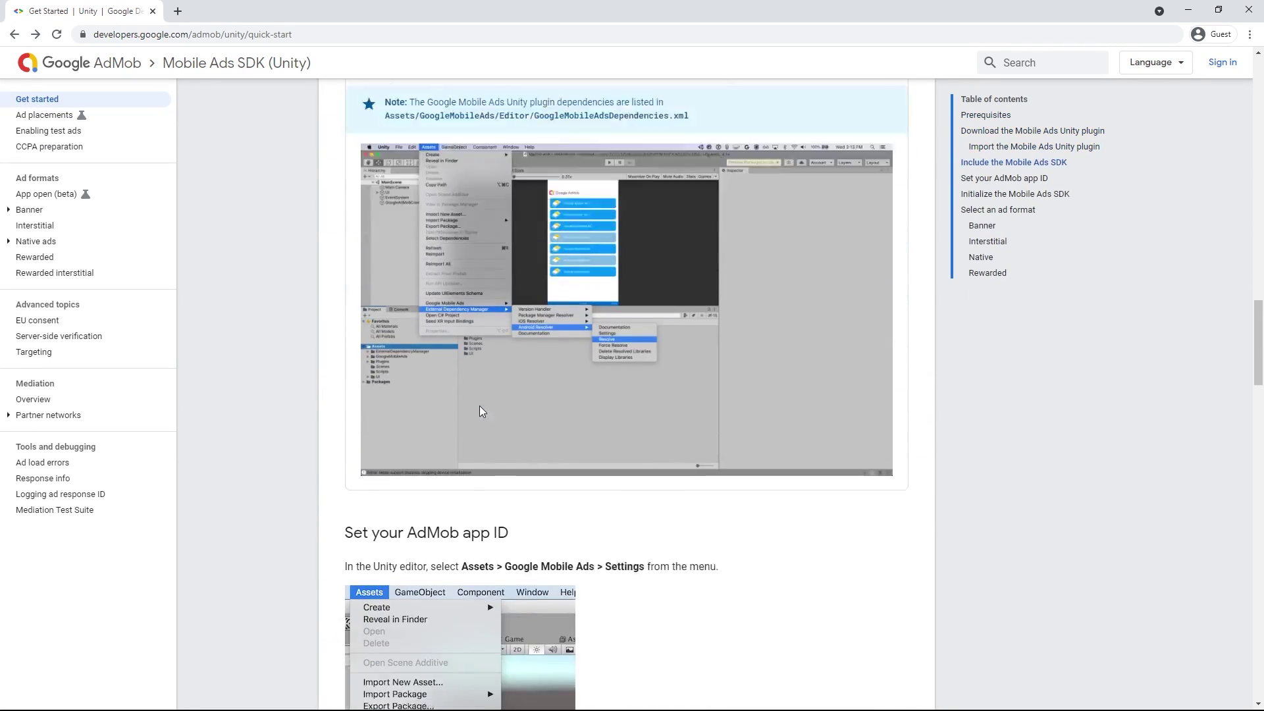
pyautogui.scroll(-13, 611, 415)
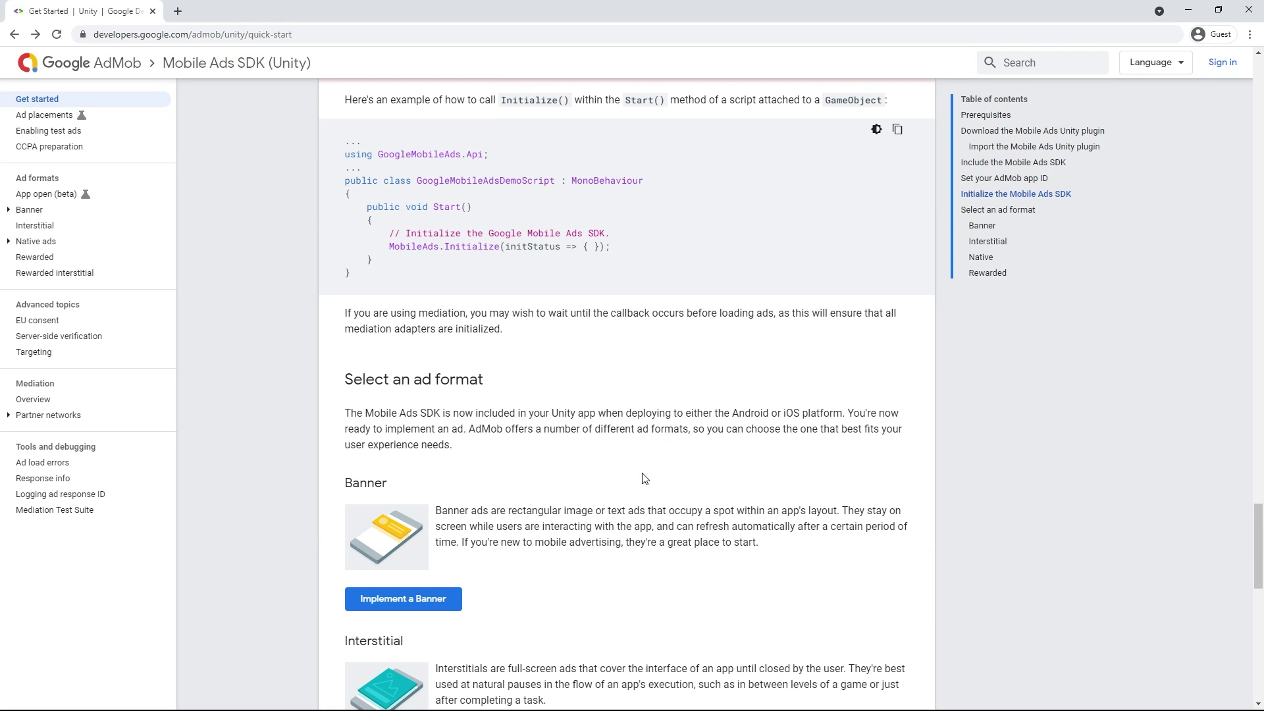
pyautogui.scroll(6, 624, 491)
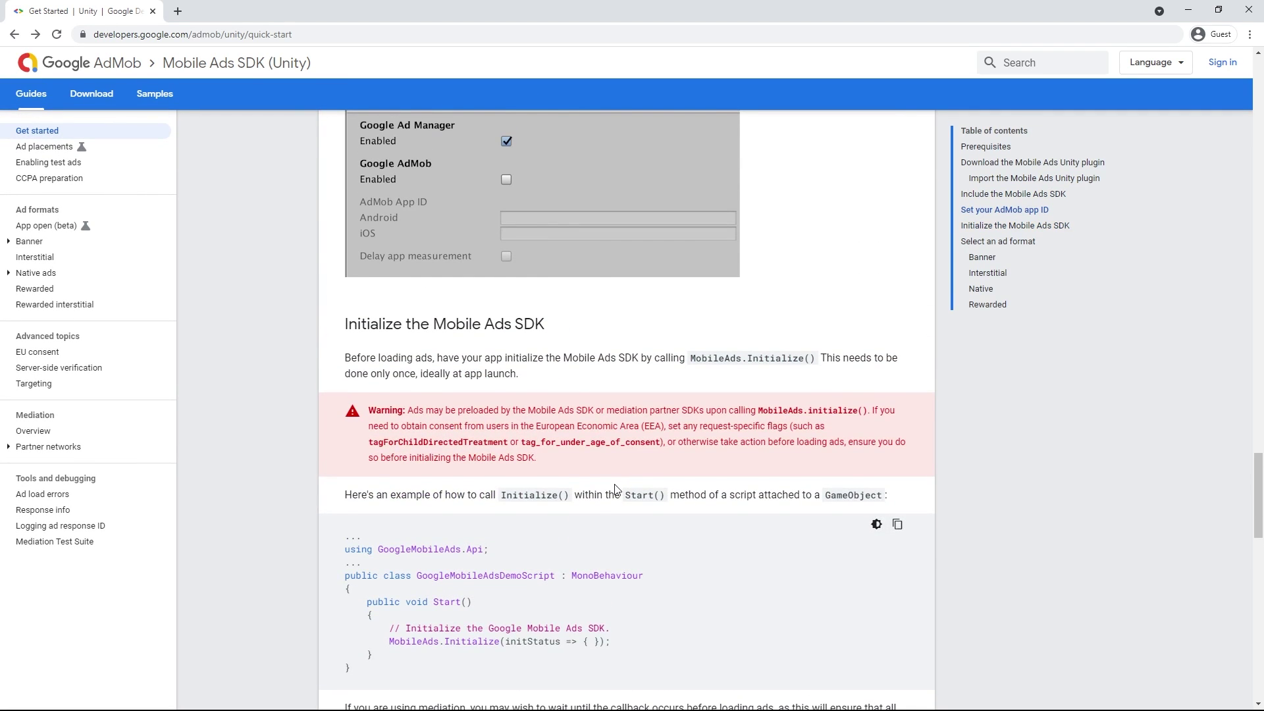
pyautogui.scroll(-6, 615, 490)
pyautogui.scroll(-5, 395, 539)
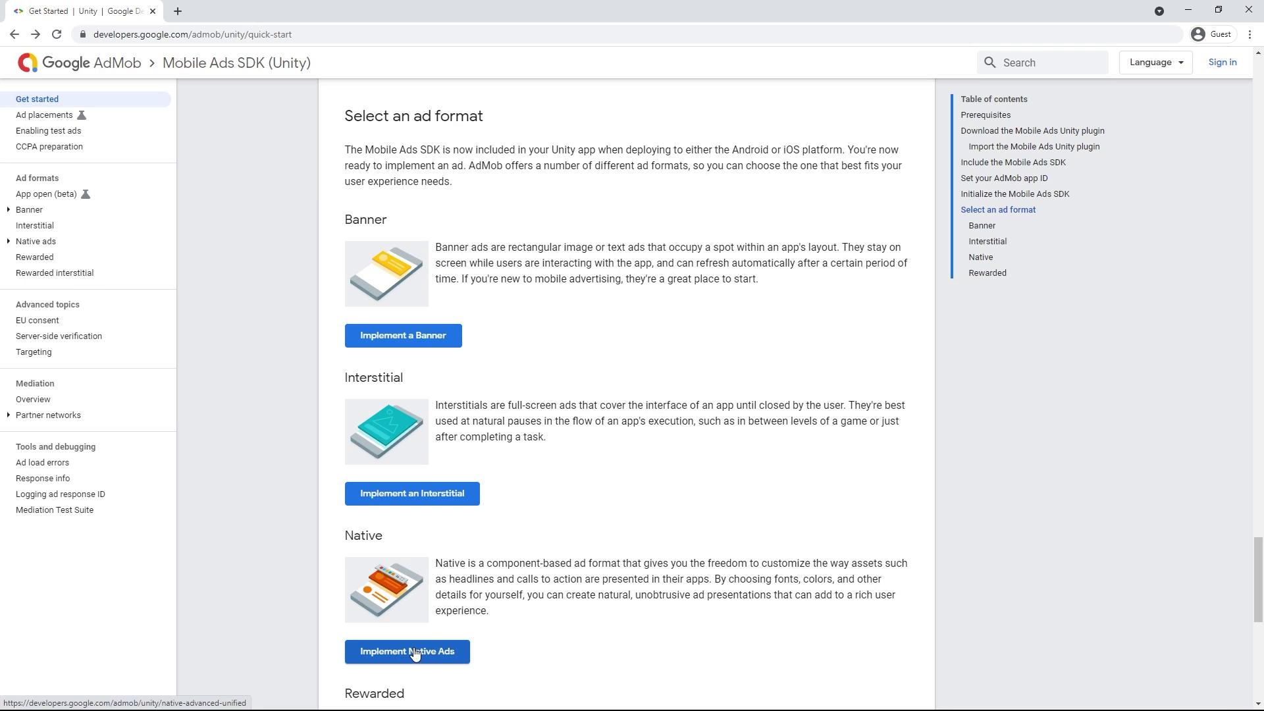
pyautogui.hotkey('alt', 'Tab')
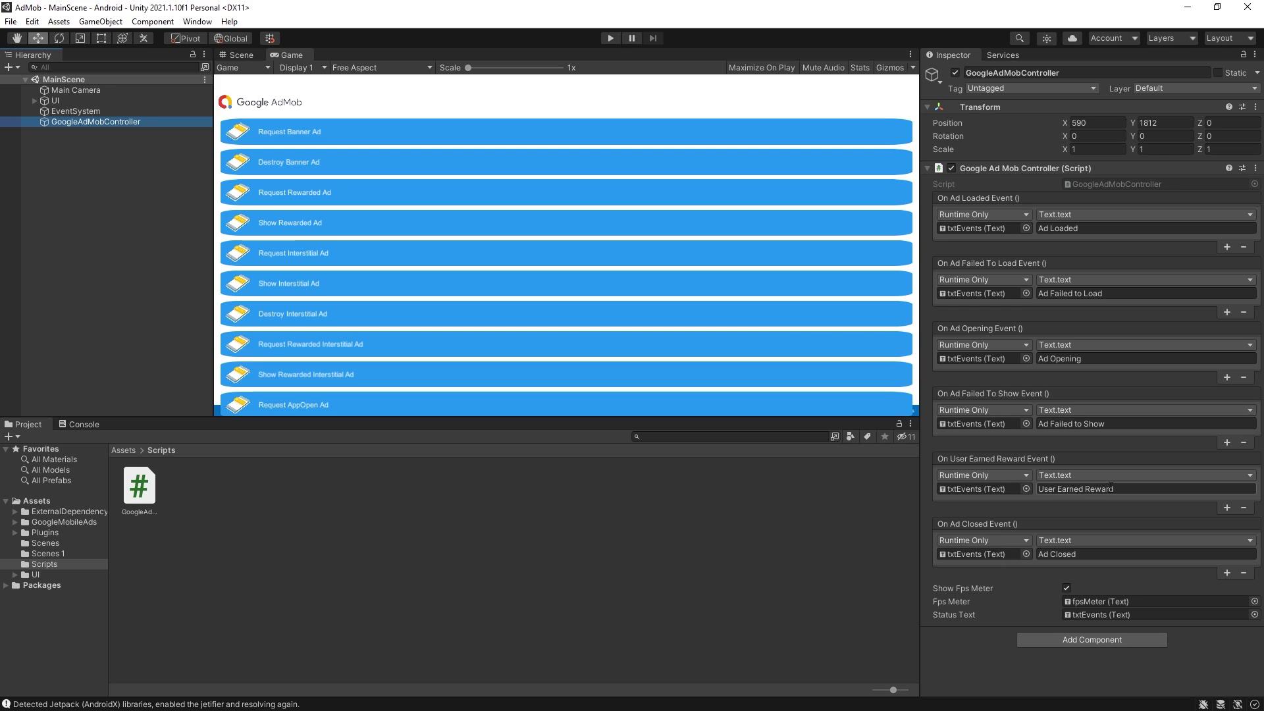
# Switch the Game view to 18:9 Portrait and enlarge the preview area.
pyautogui.click(366, 69)
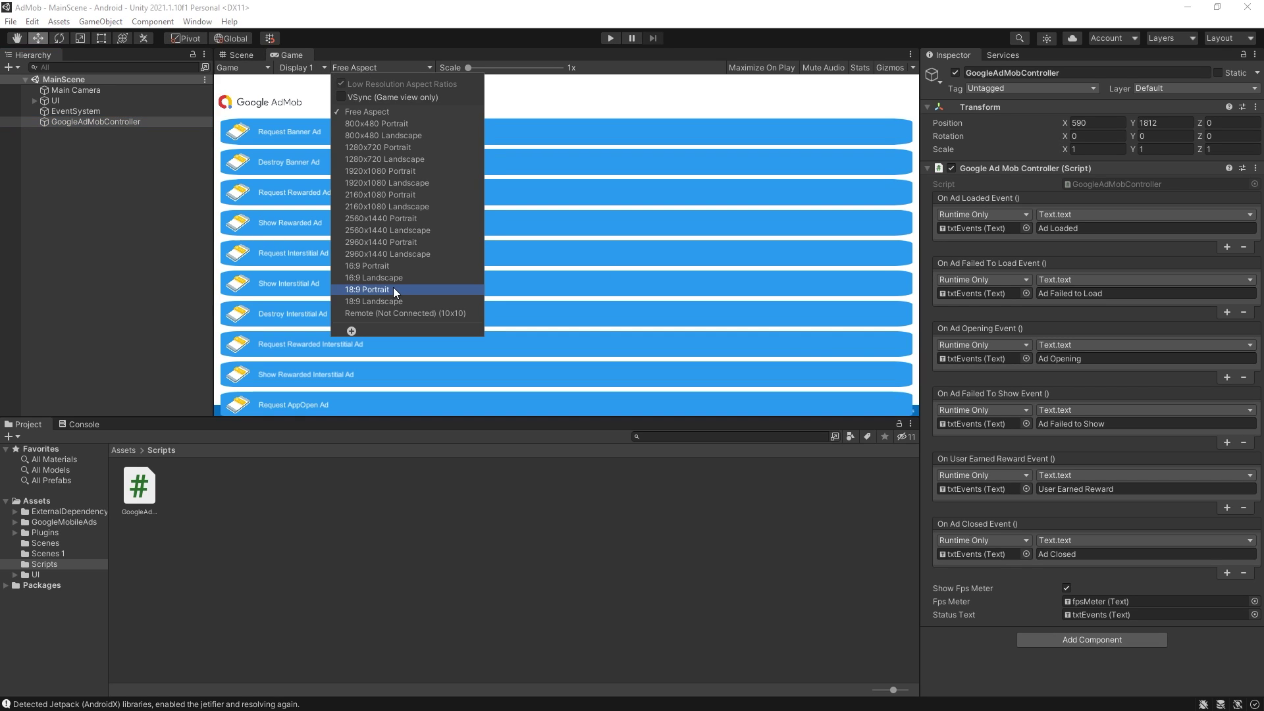
pyautogui.click(393, 289)
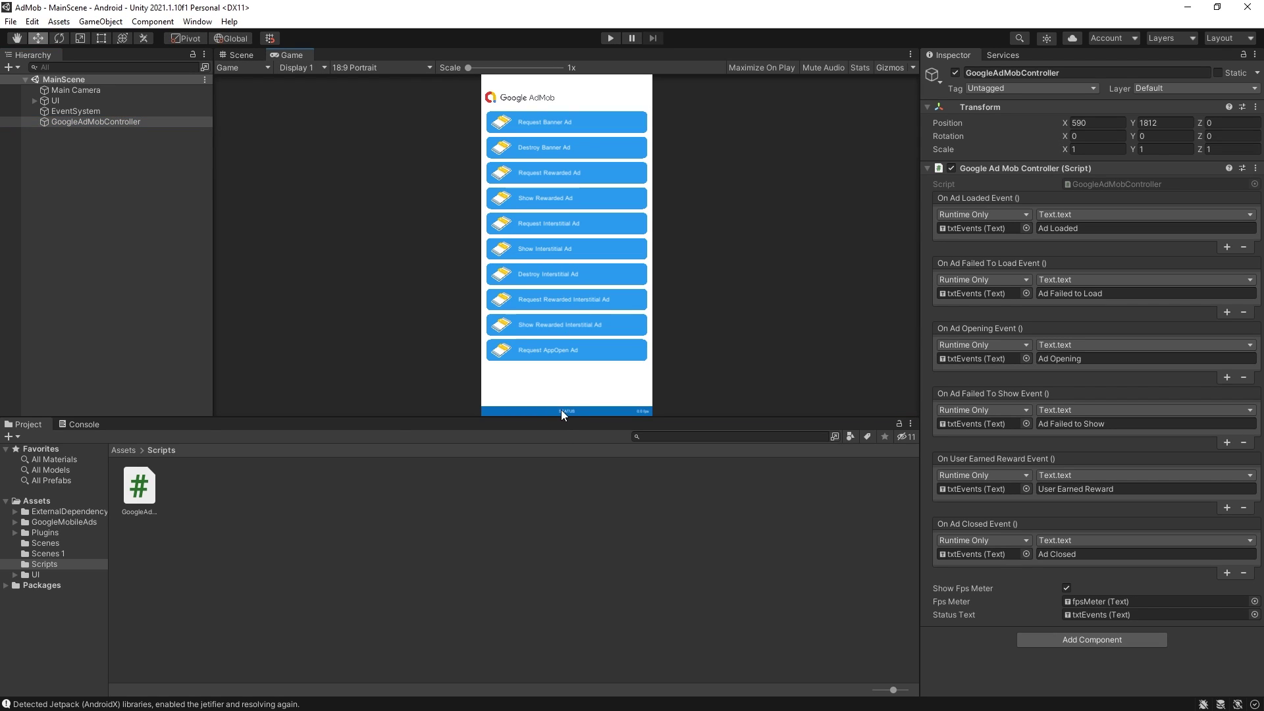
pyautogui.moveTo(561, 417); pyautogui.dragTo(564, 520)
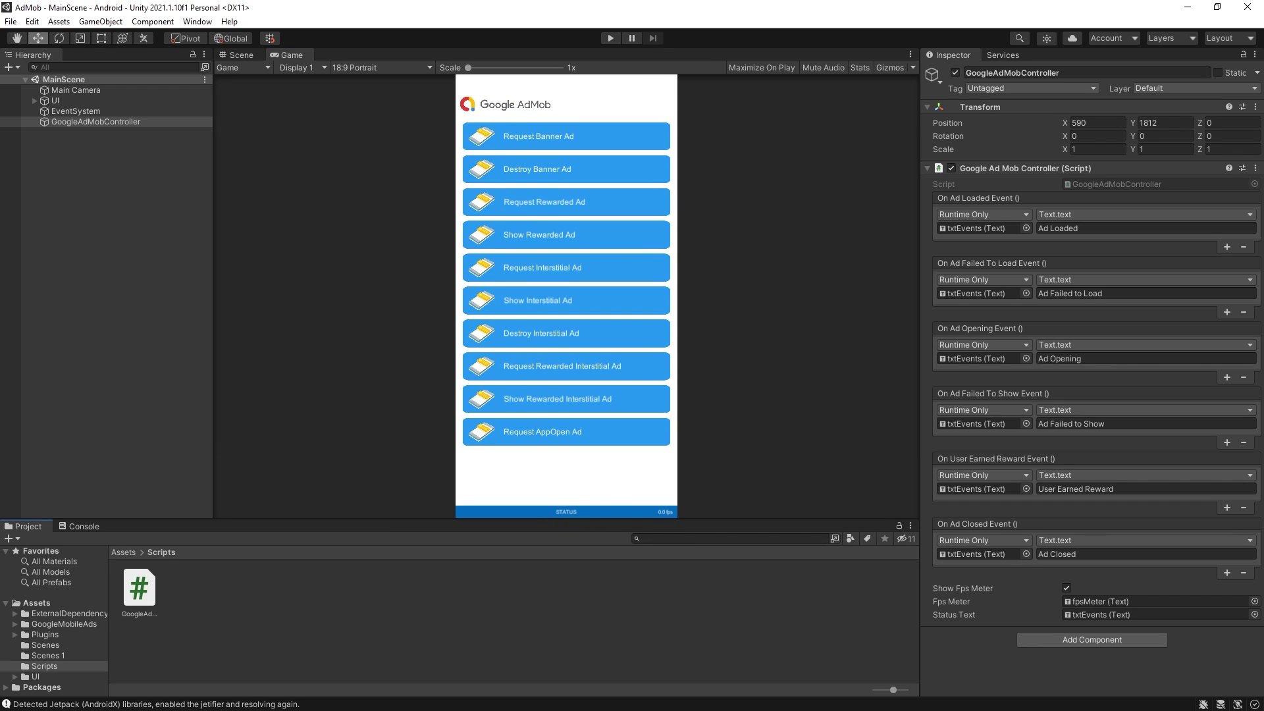
# Add an On User Earned Reward listener calling GameObject.SetActive on Image, then open the script in Visual Studio.
pyautogui.click(1227, 508)
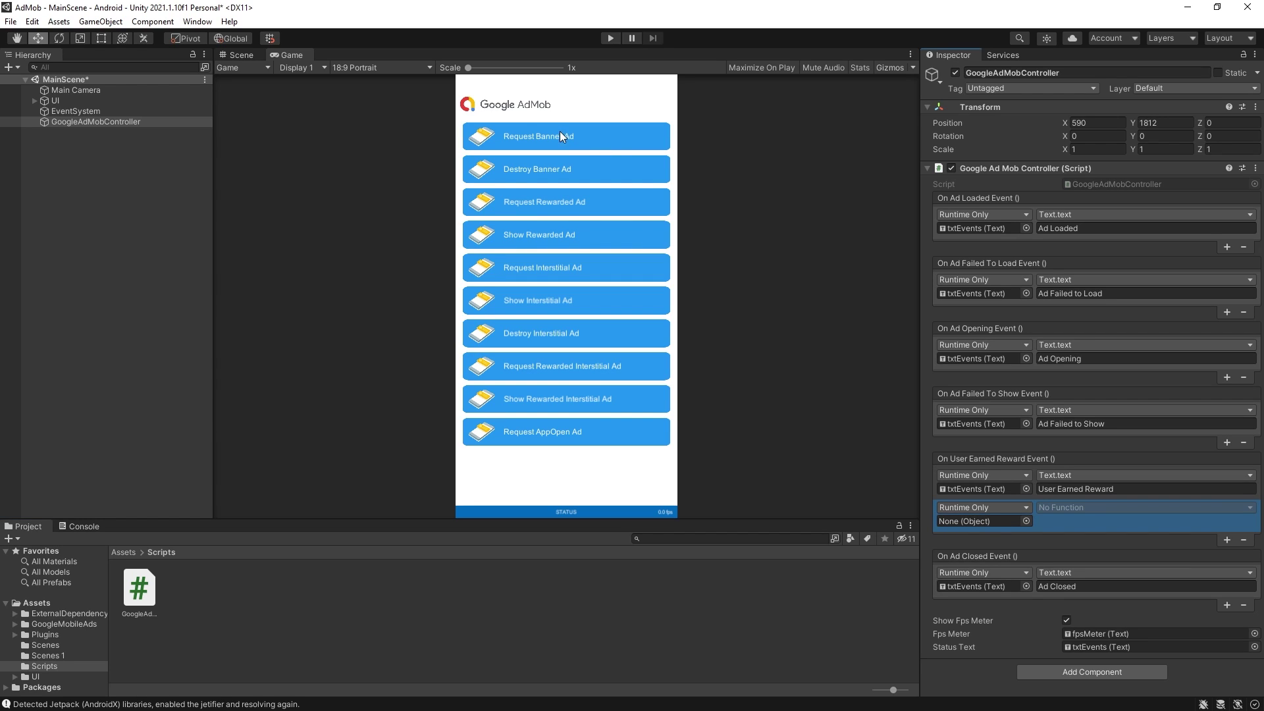
pyautogui.click(34, 100)
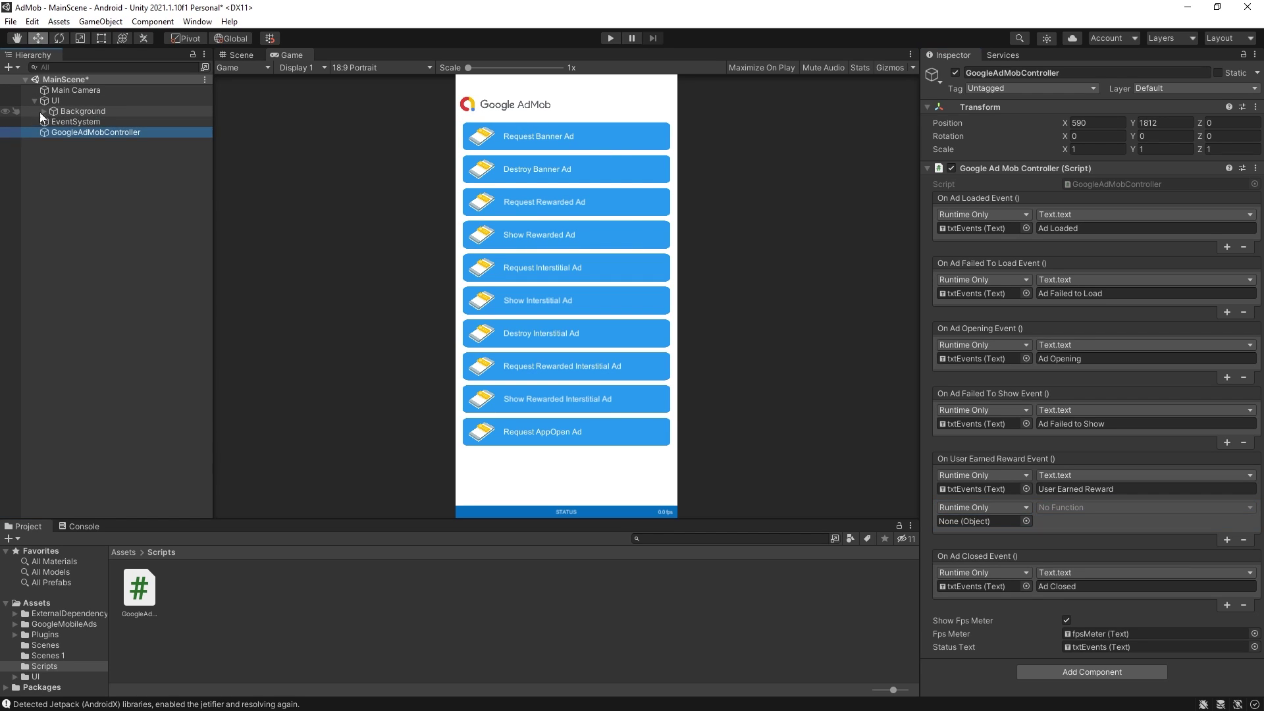
pyautogui.click(44, 111)
pyautogui.moveTo(80, 122); pyautogui.dragTo(984, 521)
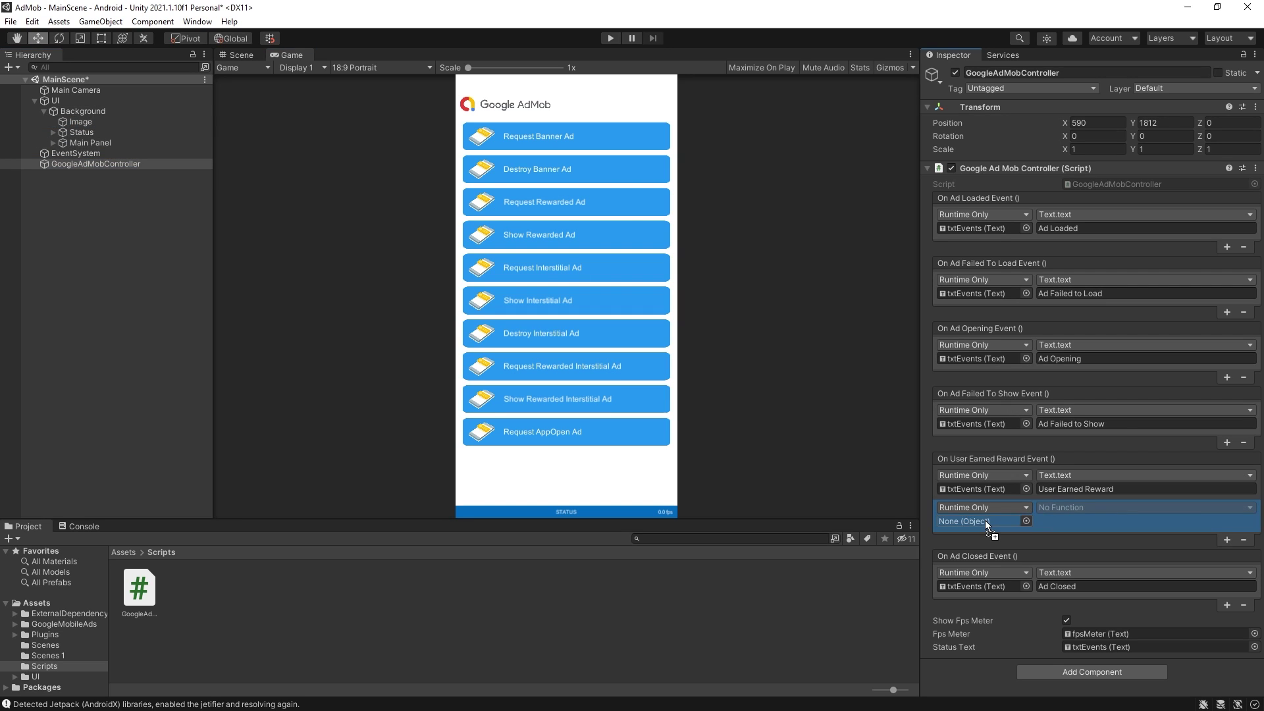
pyautogui.click(1080, 508)
pyautogui.moveTo(1083, 541)
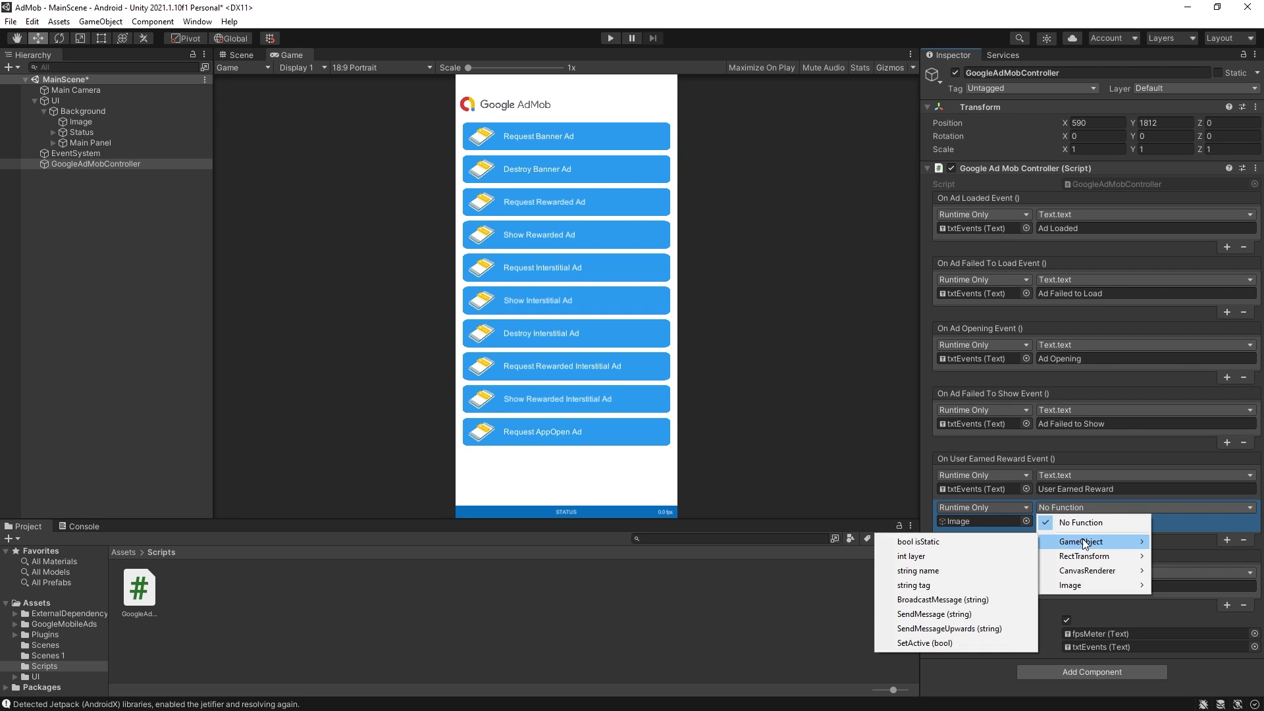
pyautogui.click(941, 643)
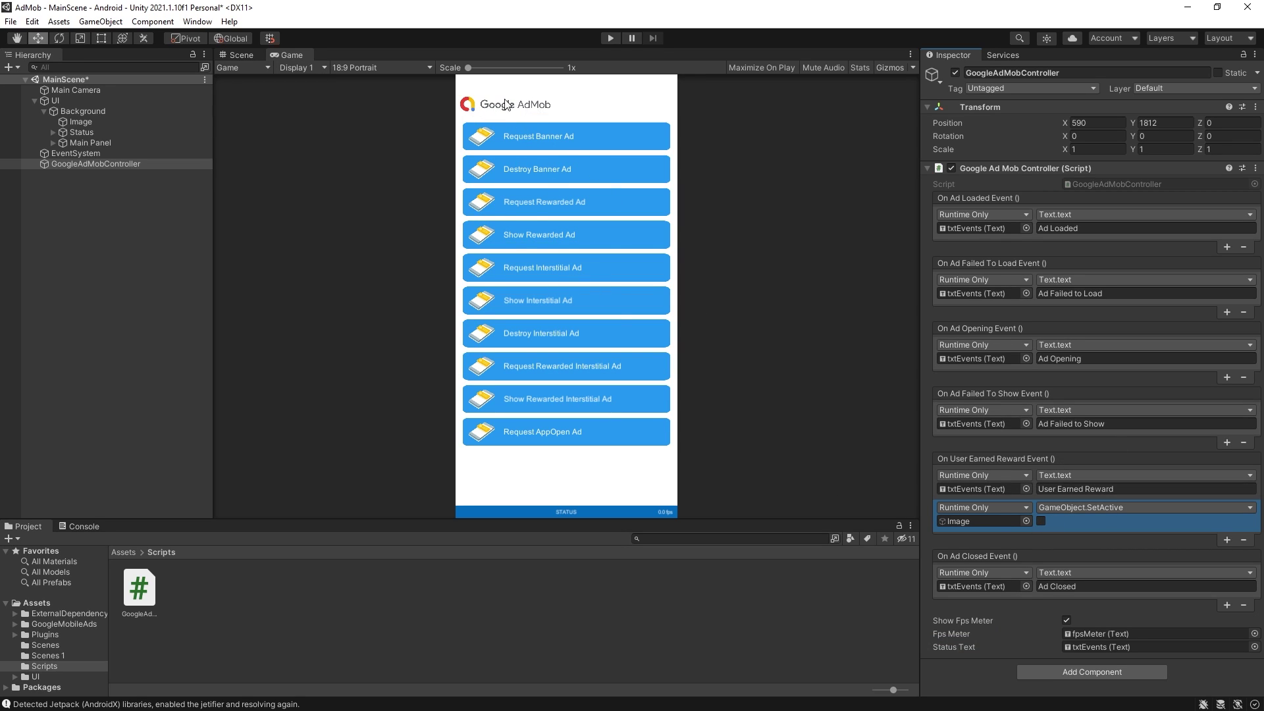
pyautogui.click(1256, 169)
pyautogui.click(1156, 327)
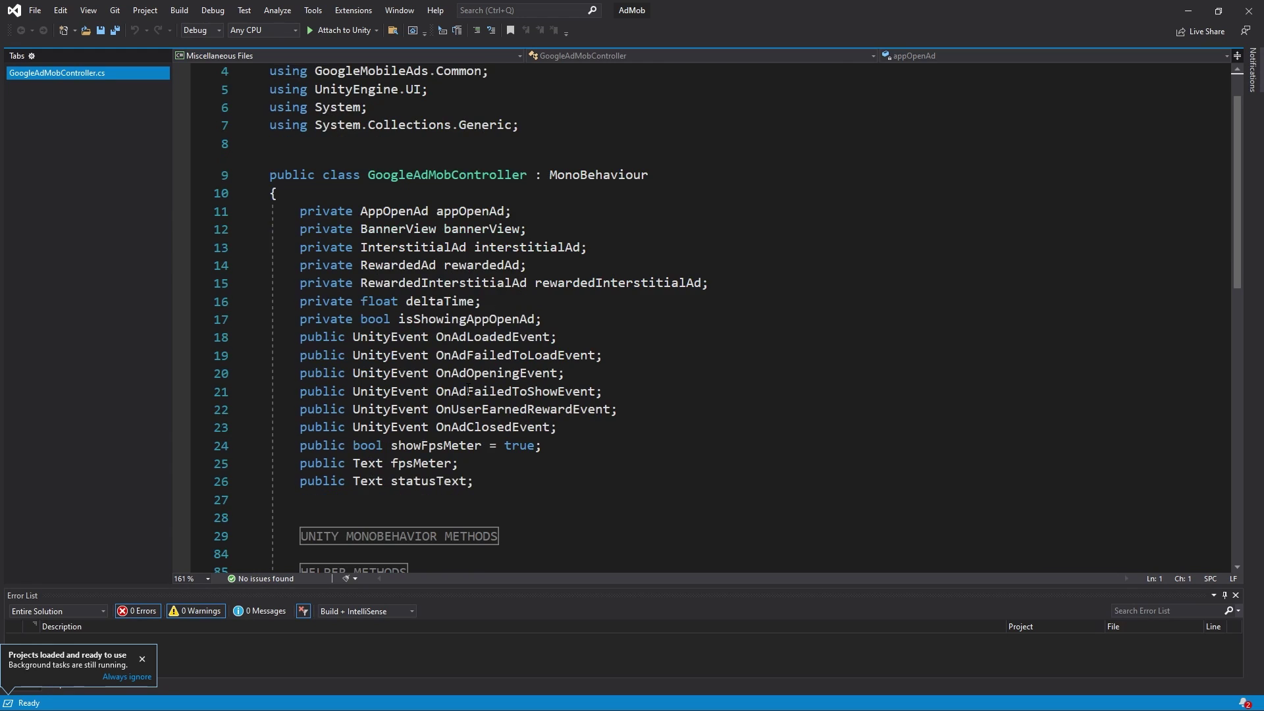
# Expand #region BANNER ADS and inspect the Android and iPhone test adUnitId strings before returning to Unity.
pyautogui.scroll(-5, 469, 392)
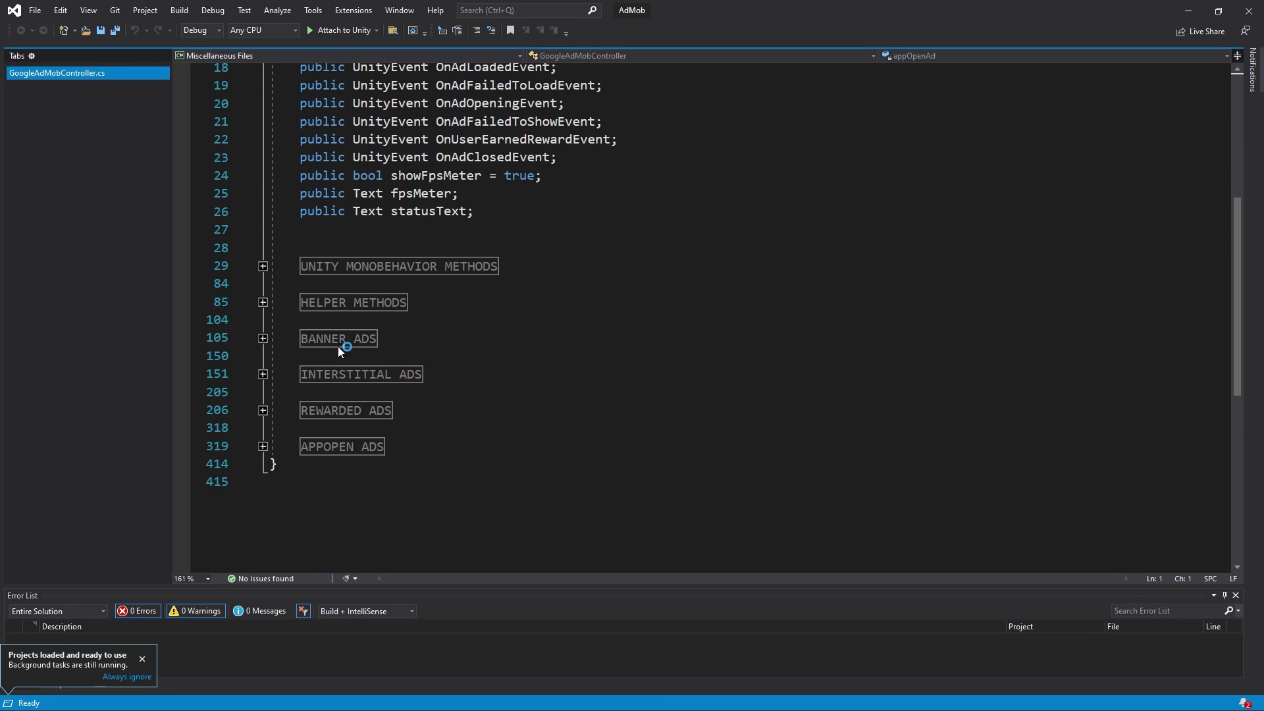
pyautogui.click(263, 338)
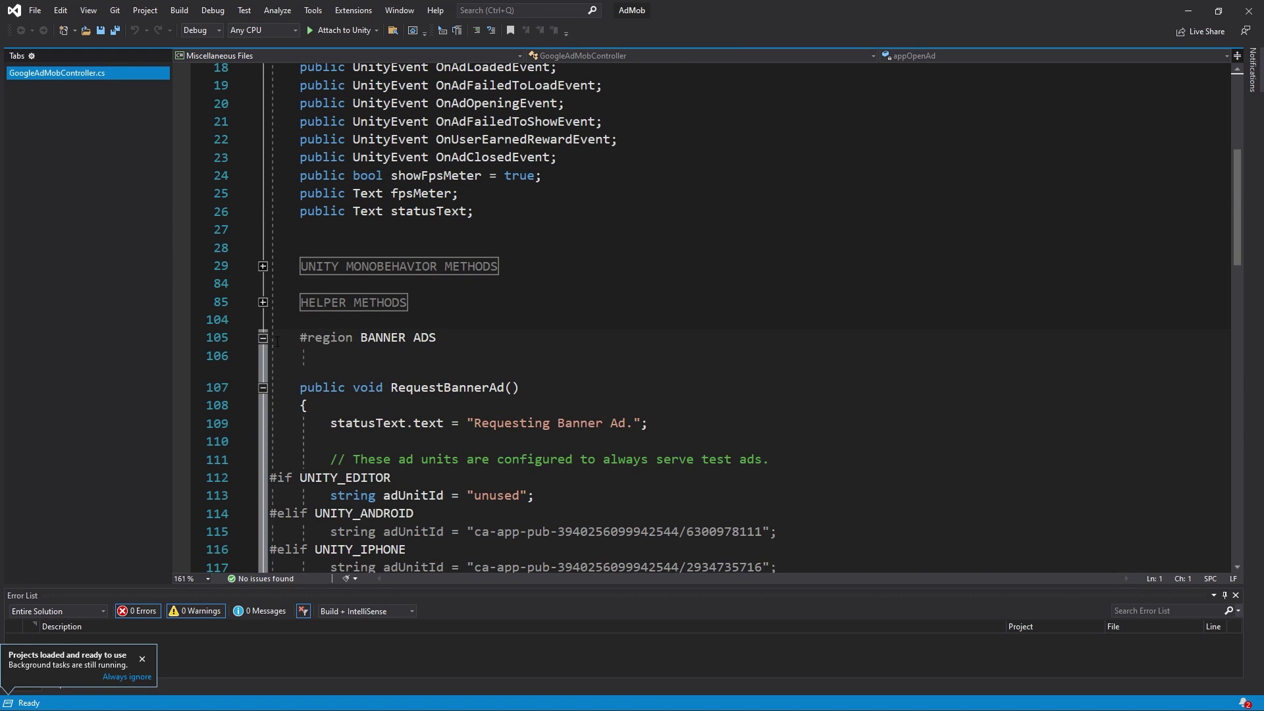
pyautogui.scroll(-2, 345, 340)
pyautogui.scroll(-1, 345, 341)
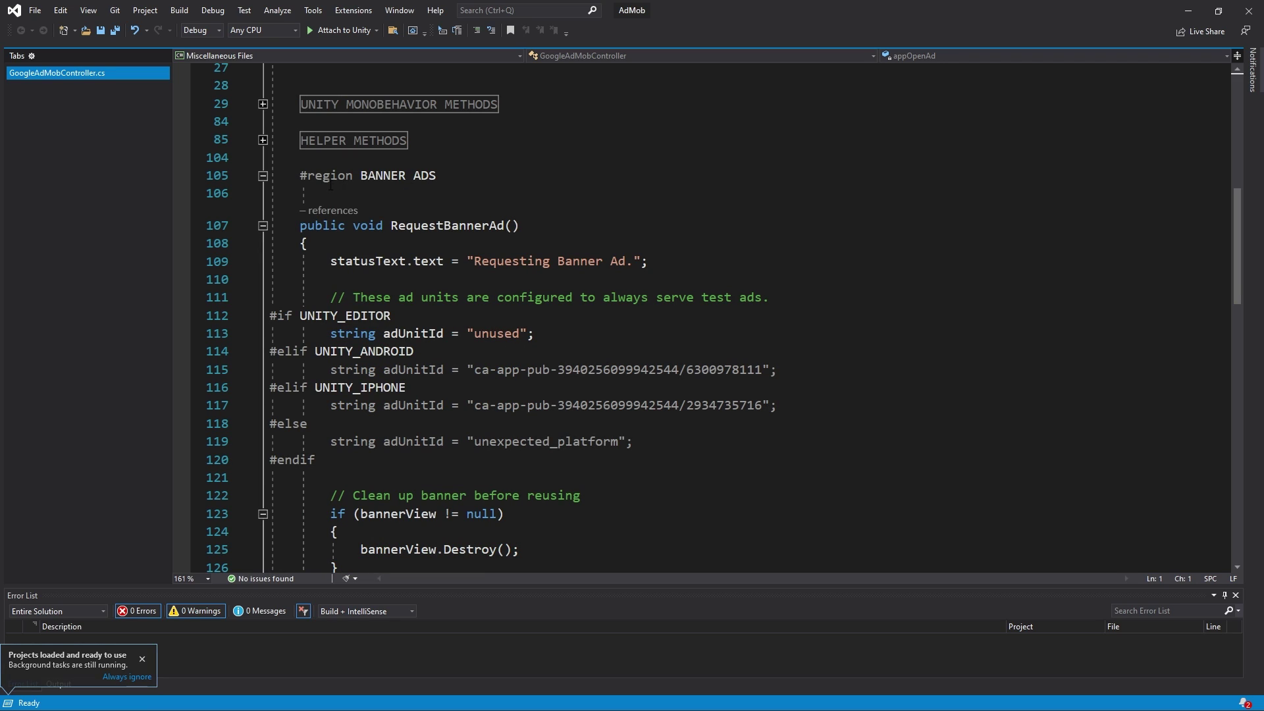
pyautogui.scroll(-2, 366, 276)
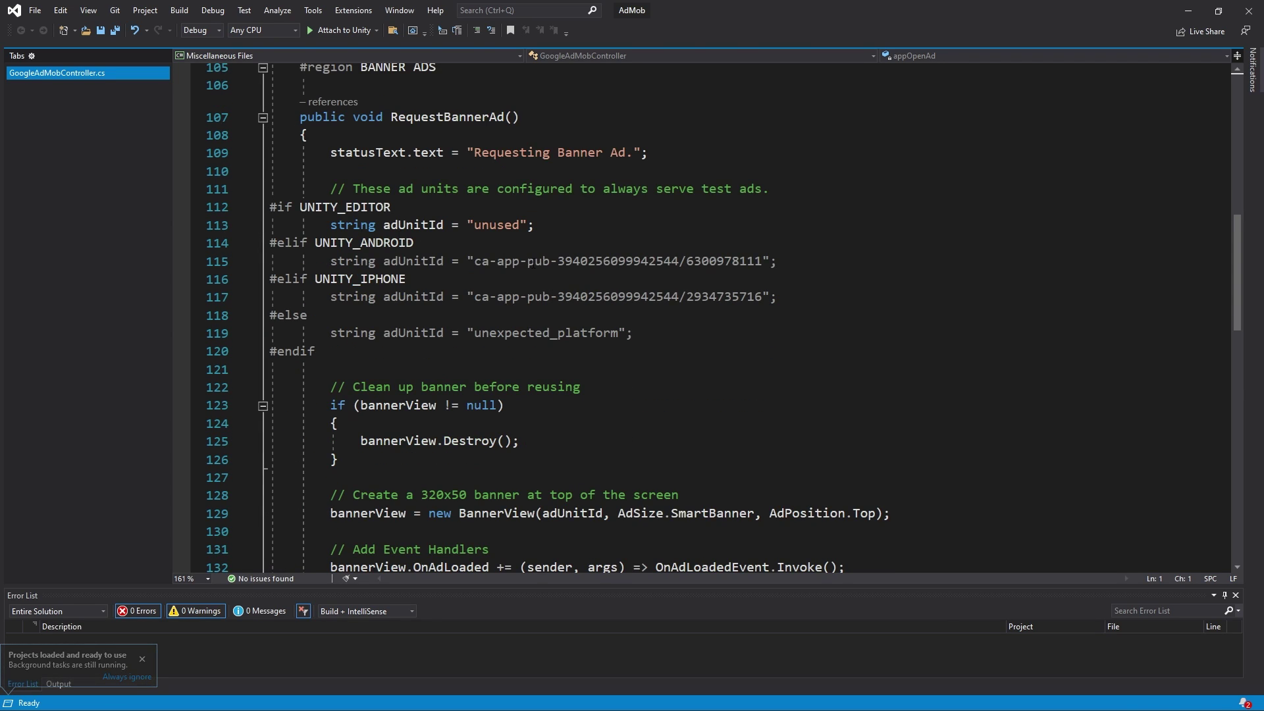
pyautogui.moveTo(459, 262); pyautogui.dragTo(325, 243)
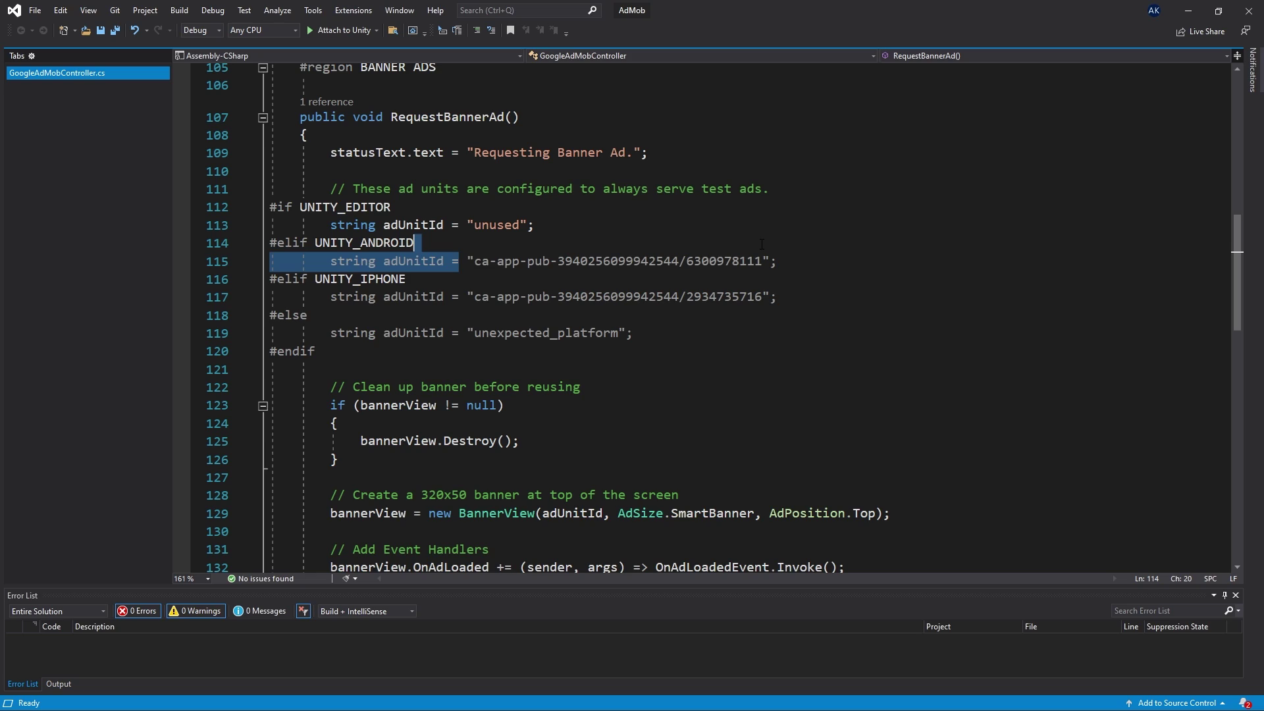
pyautogui.click(763, 262)
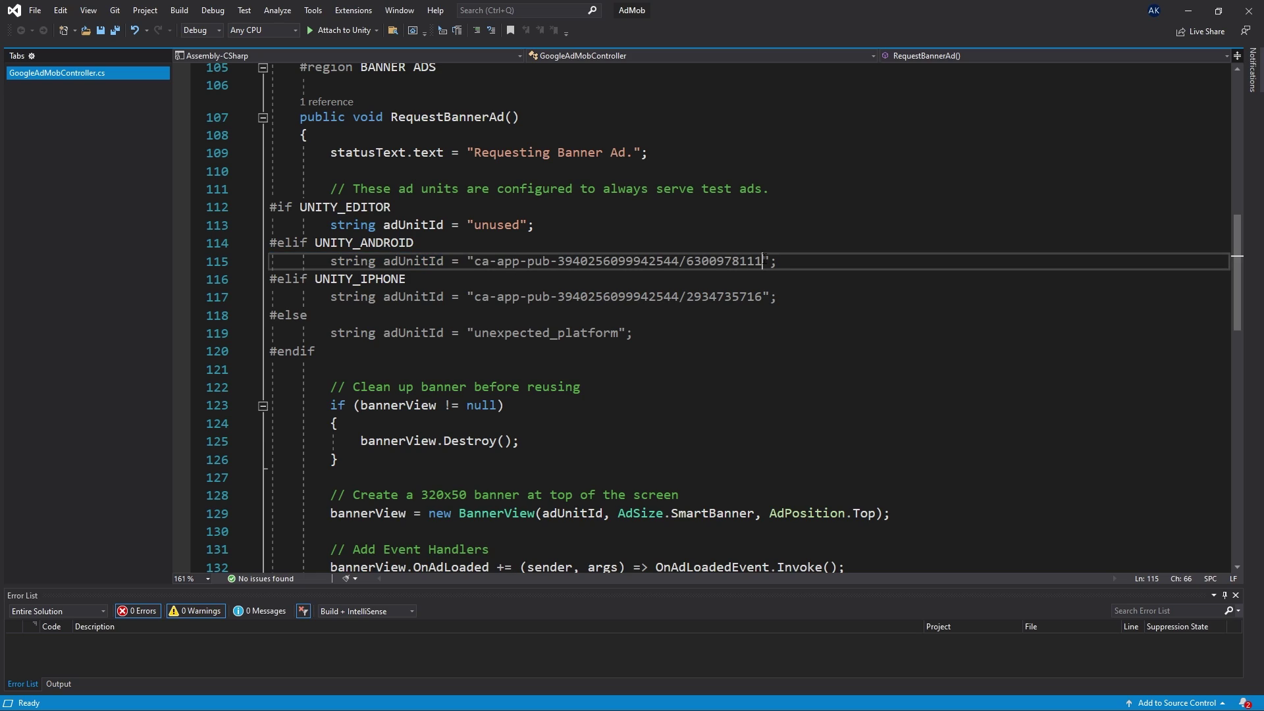
pyautogui.keyDown('shift'); pyautogui.click(475, 261); pyautogui.keyUp('shift')
pyautogui.click(694, 300)
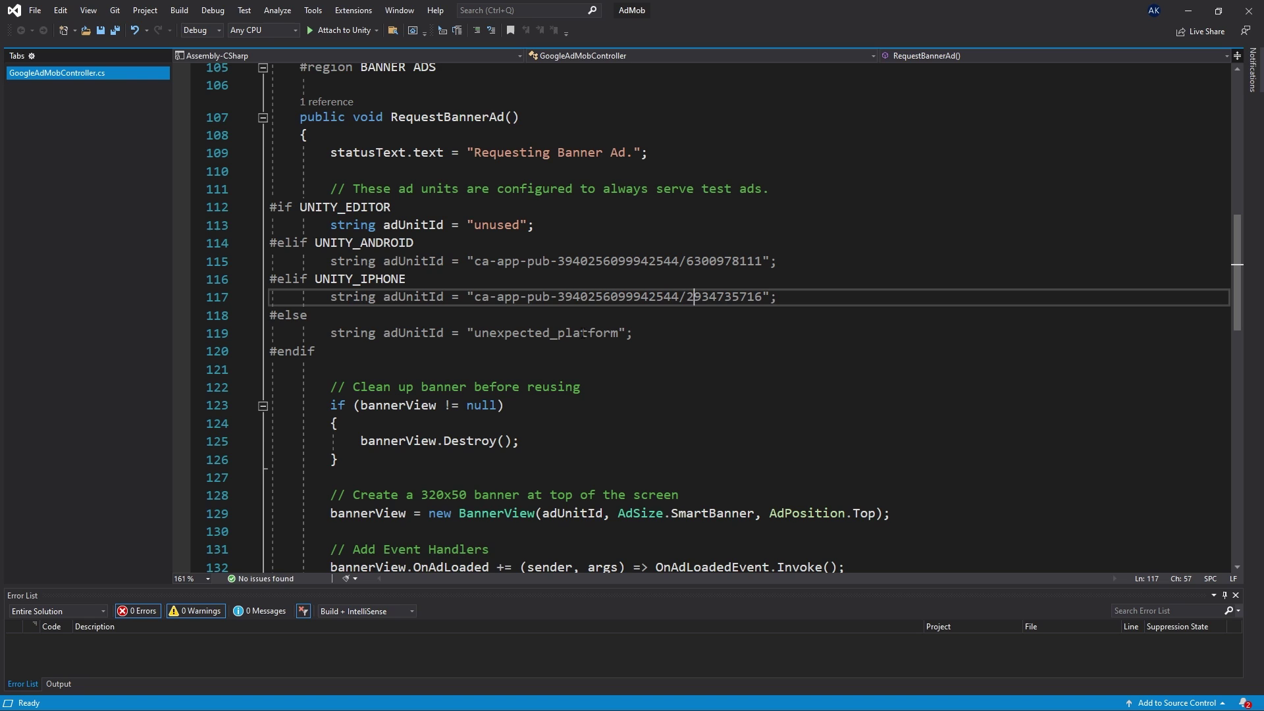
pyautogui.moveTo(475, 262); pyautogui.dragTo(762, 261)
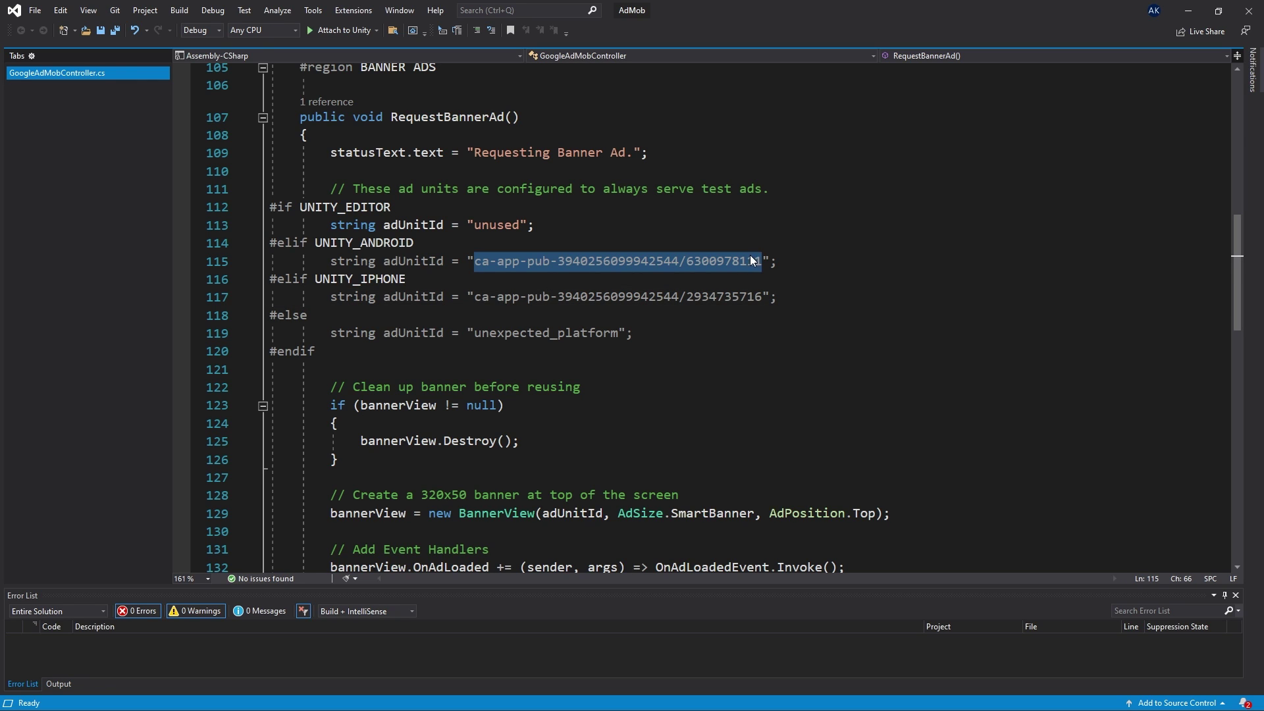
pyautogui.scroll(-4, 751, 261)
pyautogui.hotkey('alt', 'Tab')
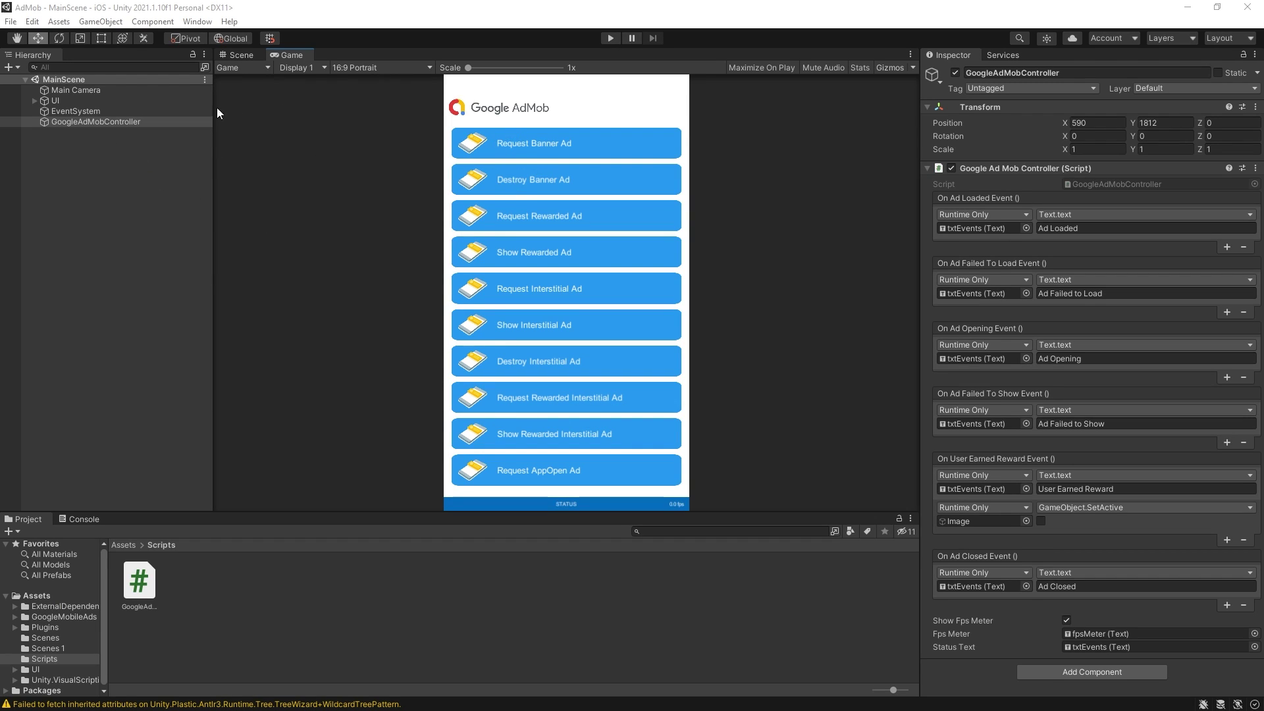
# Check the On Click methods of BtnRequestBanner, BtnDestoryBanner and BtnRequestRewardedAd in the Inspector.
pyautogui.click(34, 100)
pyautogui.click(108, 153)
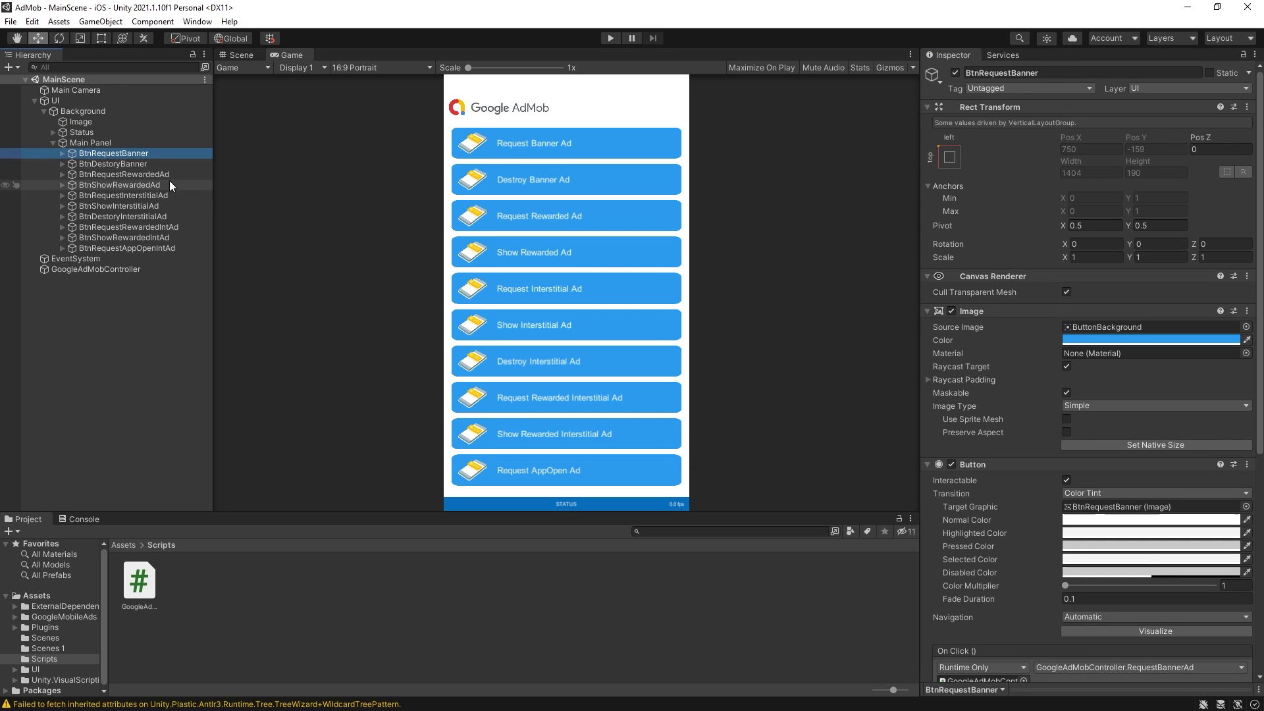
pyautogui.scroll(-10, 1027, 455)
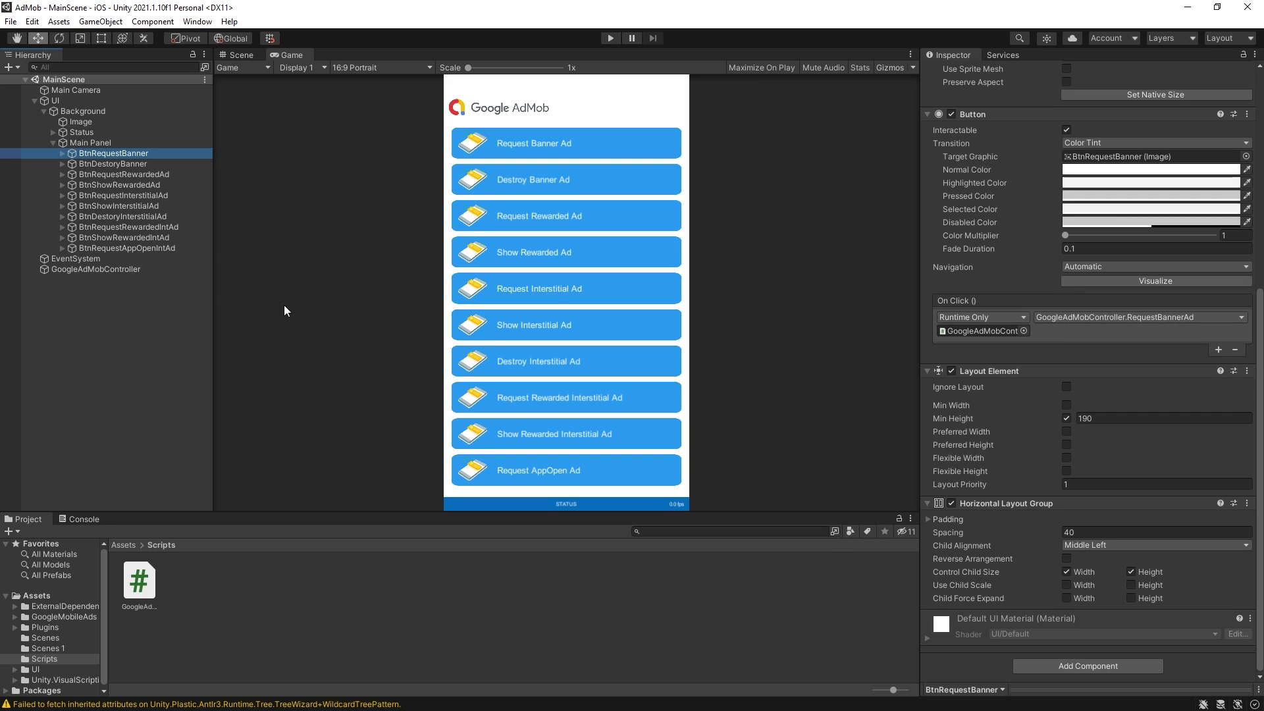
pyautogui.click(108, 163)
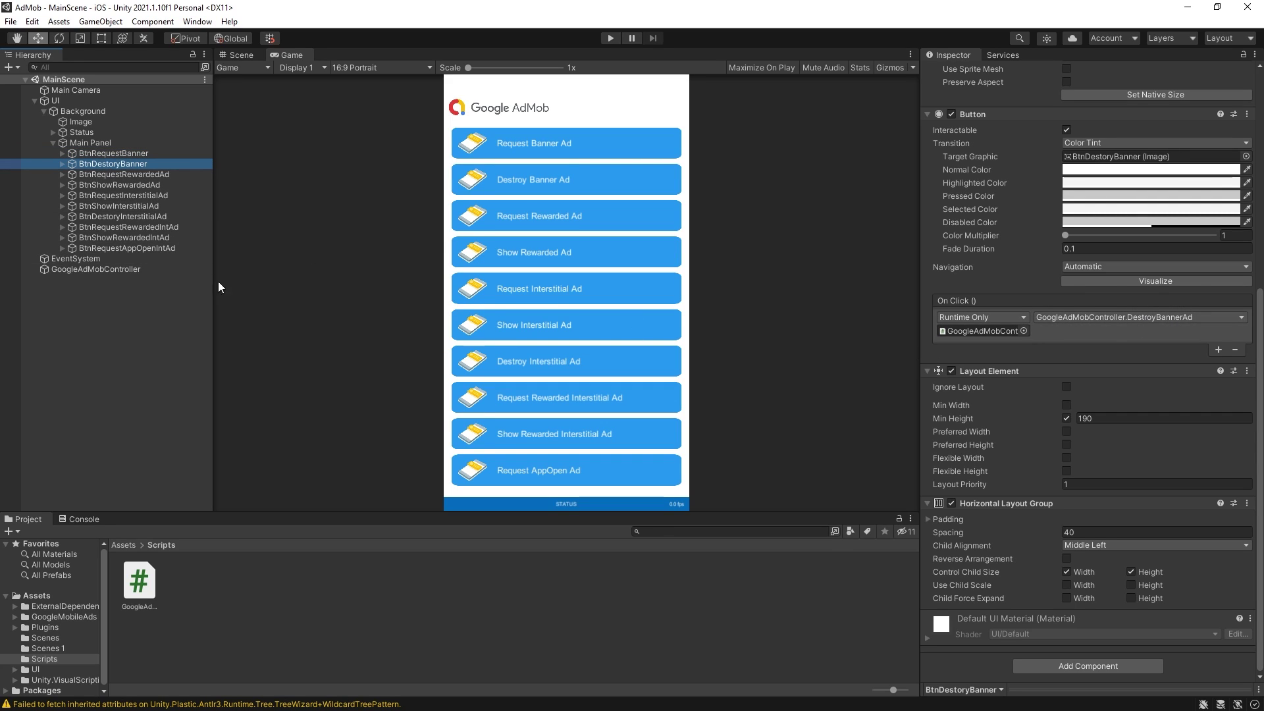
pyautogui.click(125, 174)
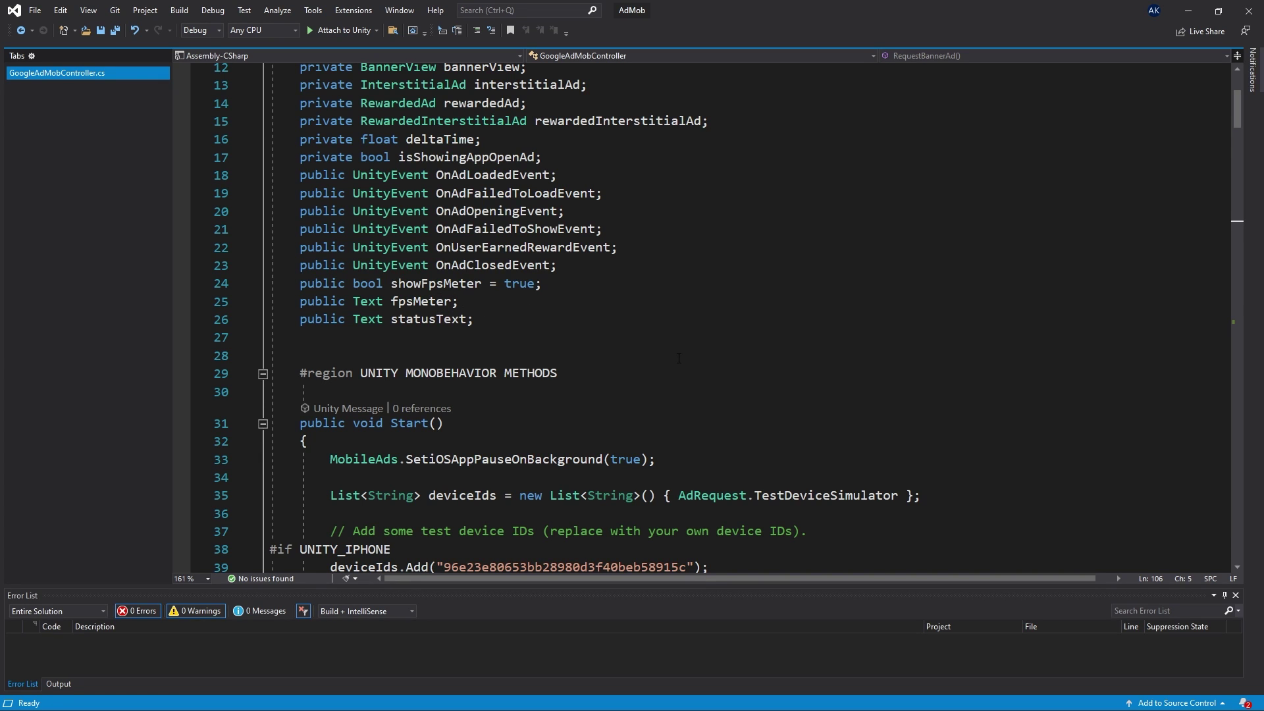
pyautogui.scroll(-5, 661, 351)
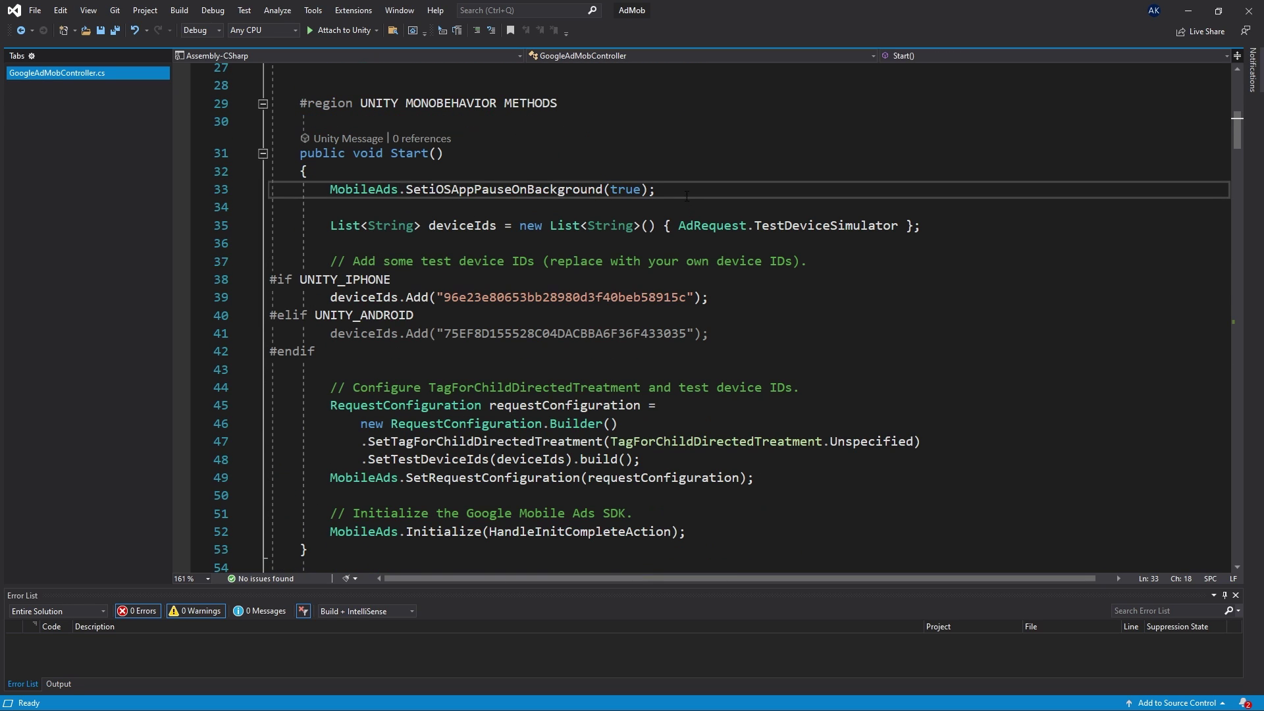
pyautogui.moveTo(659, 189); pyautogui.dragTo(526, 175)
pyautogui.click(540, 189)
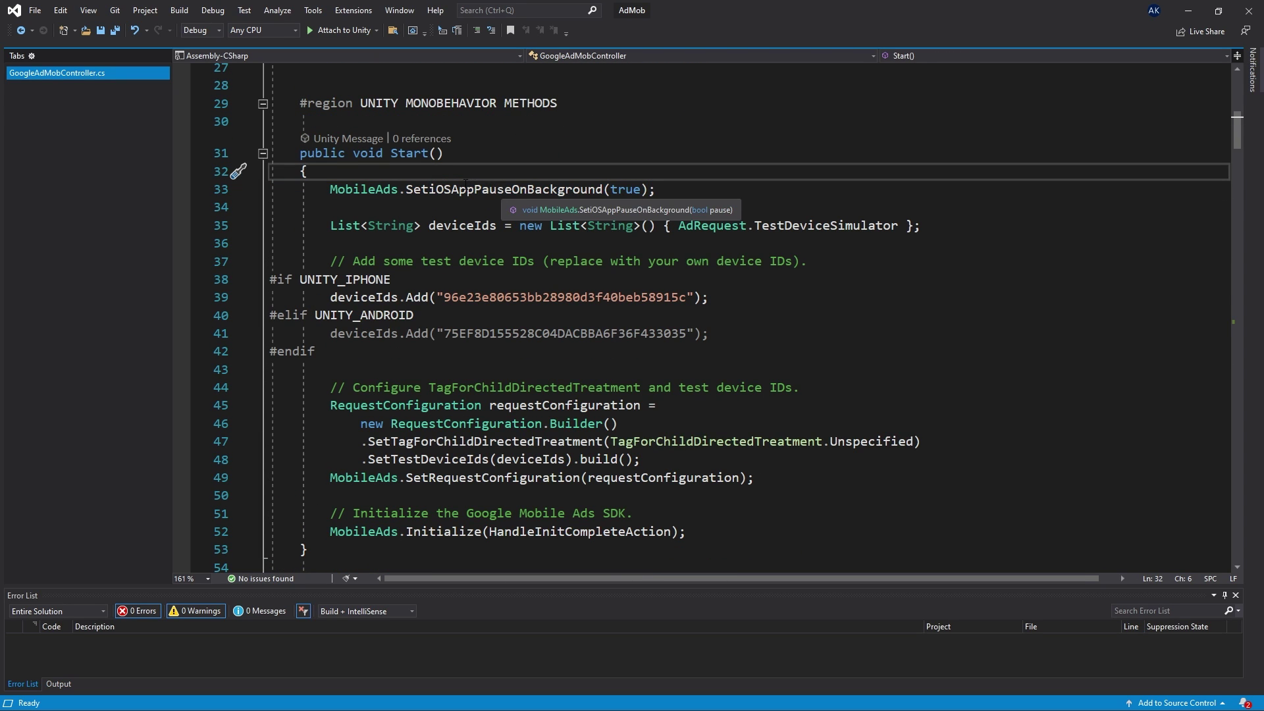
pyautogui.click(540, 190)
pyautogui.click(623, 189)
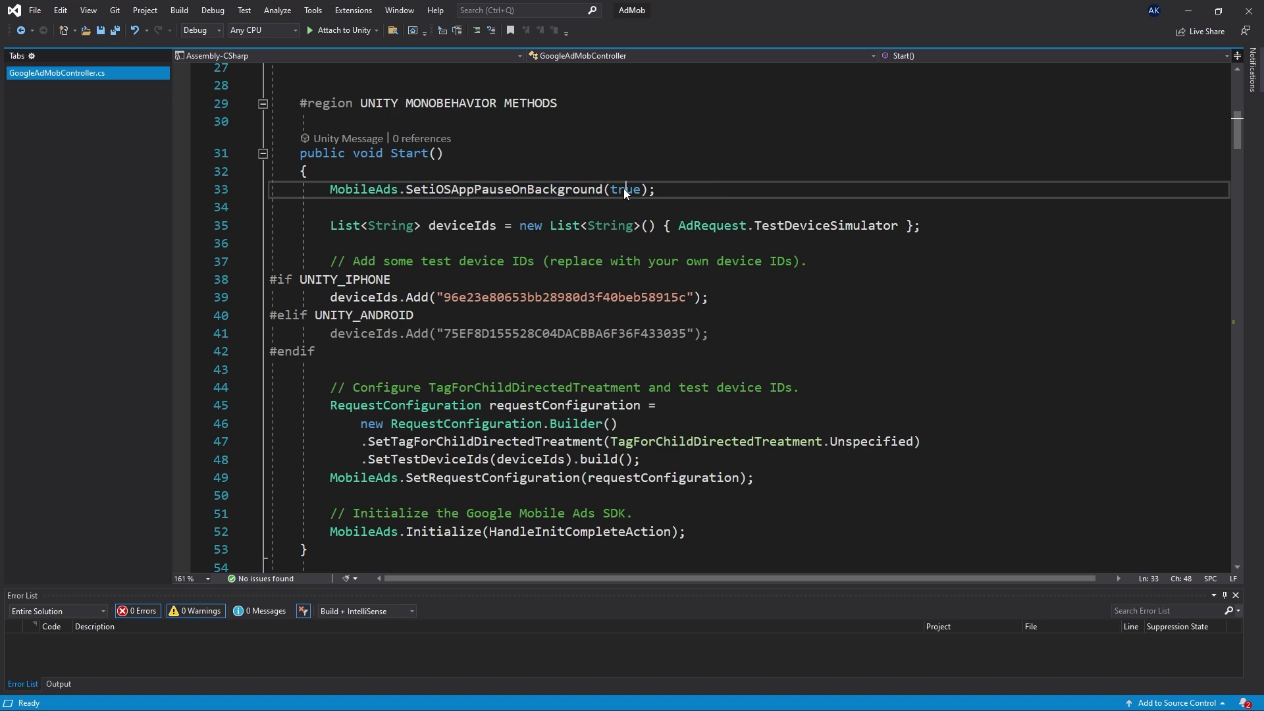
pyautogui.click(662, 190)
pyautogui.scroll(-1, 704, 185)
pyautogui.click(314, 207)
pyautogui.doubleClick(512, 244)
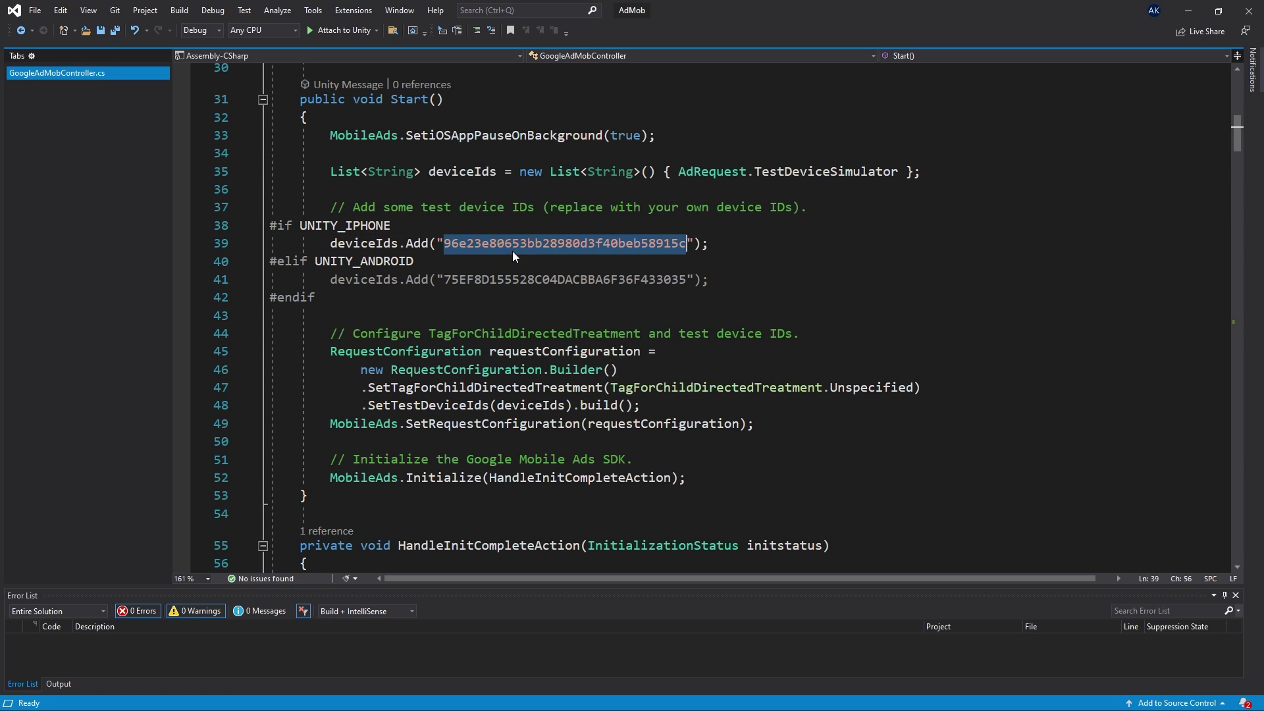
pyautogui.doubleClick(566, 279)
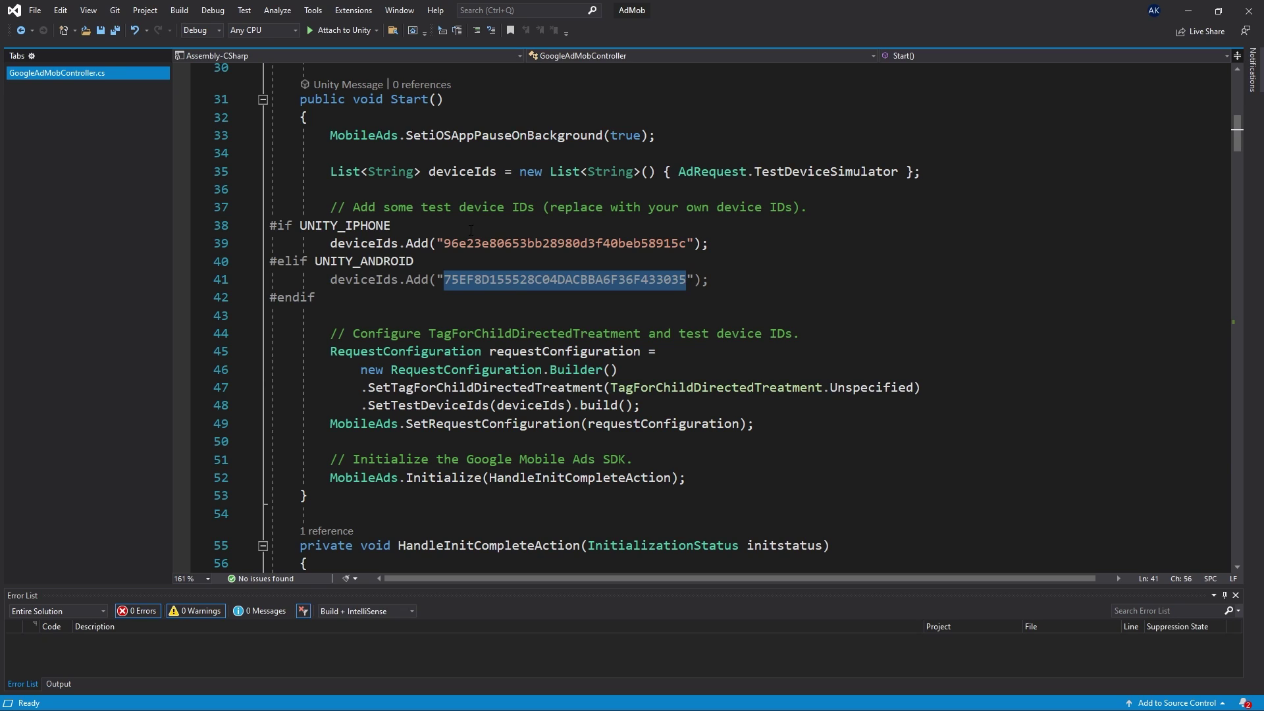
# Review the UnityEvent field declarations and where the banner ad handlers invoke OnAdLoadedEvent.
pyautogui.scroll(7, 510, 301)
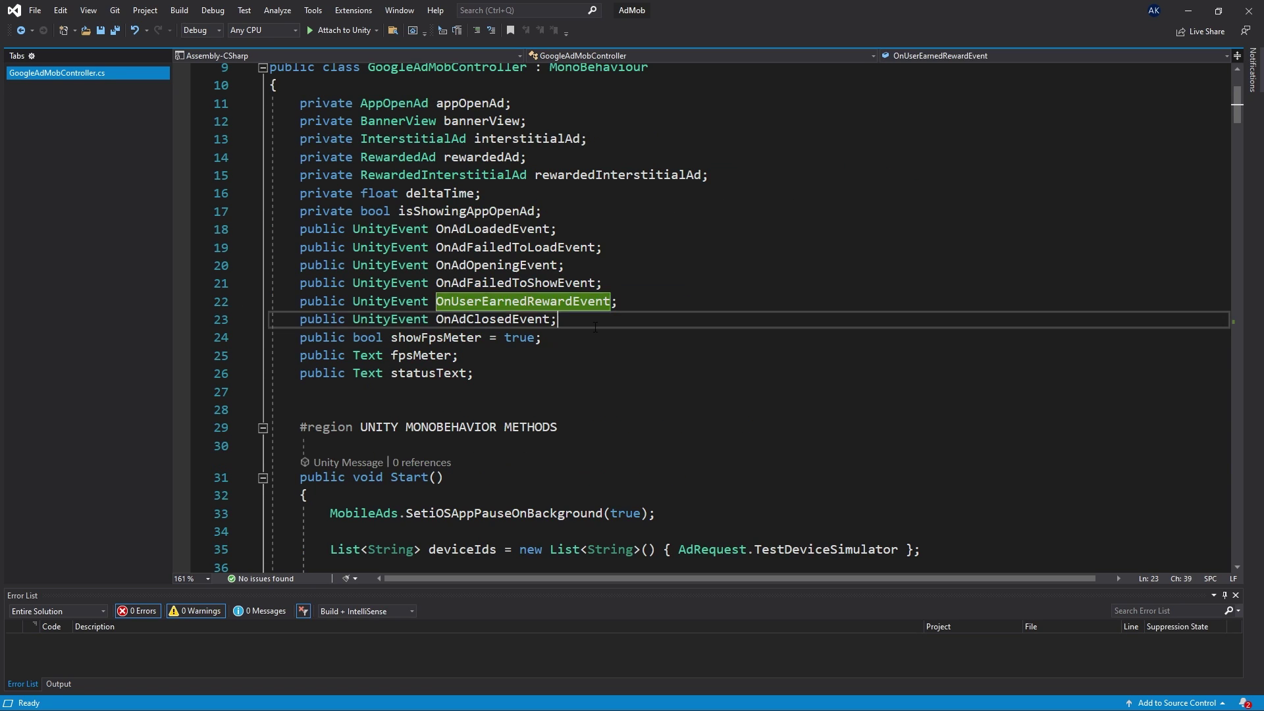
pyautogui.click(593, 328)
pyautogui.moveTo(577, 325); pyautogui.dragTo(364, 230)
pyautogui.click(488, 314)
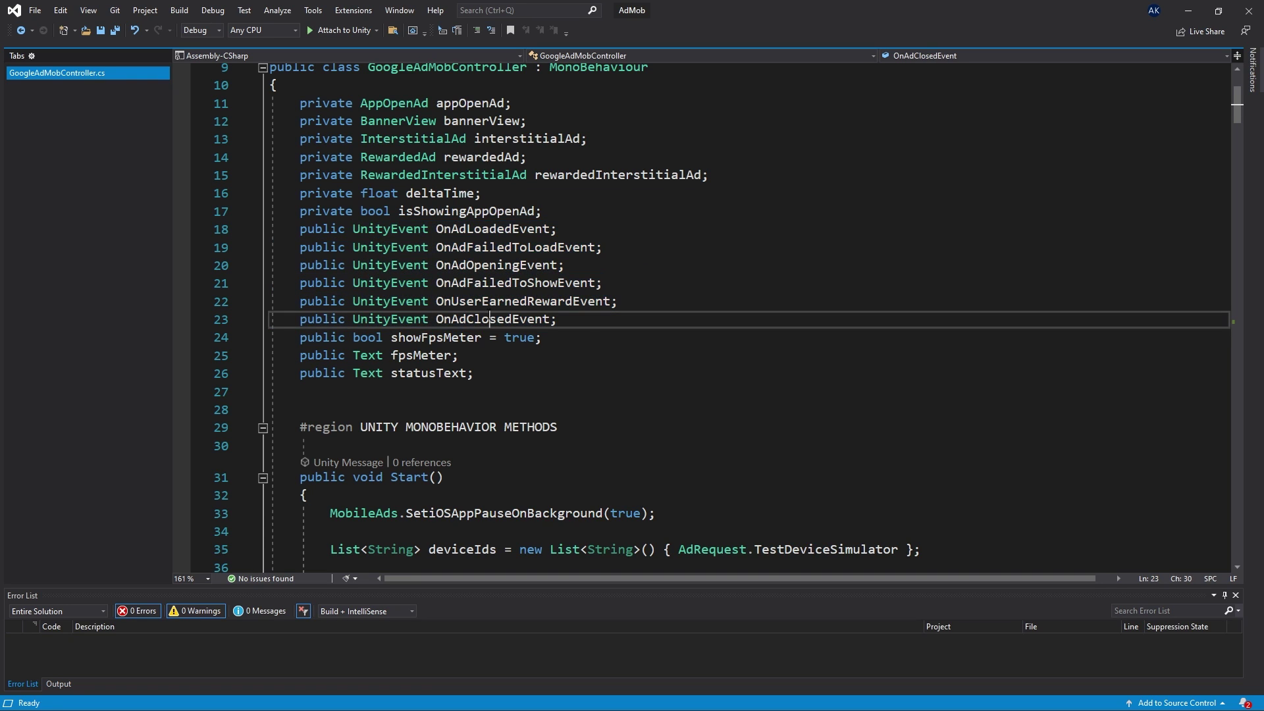
pyautogui.scroll(-20, 494, 314)
pyautogui.scroll(-6, 494, 314)
pyautogui.scroll(2, 490, 314)
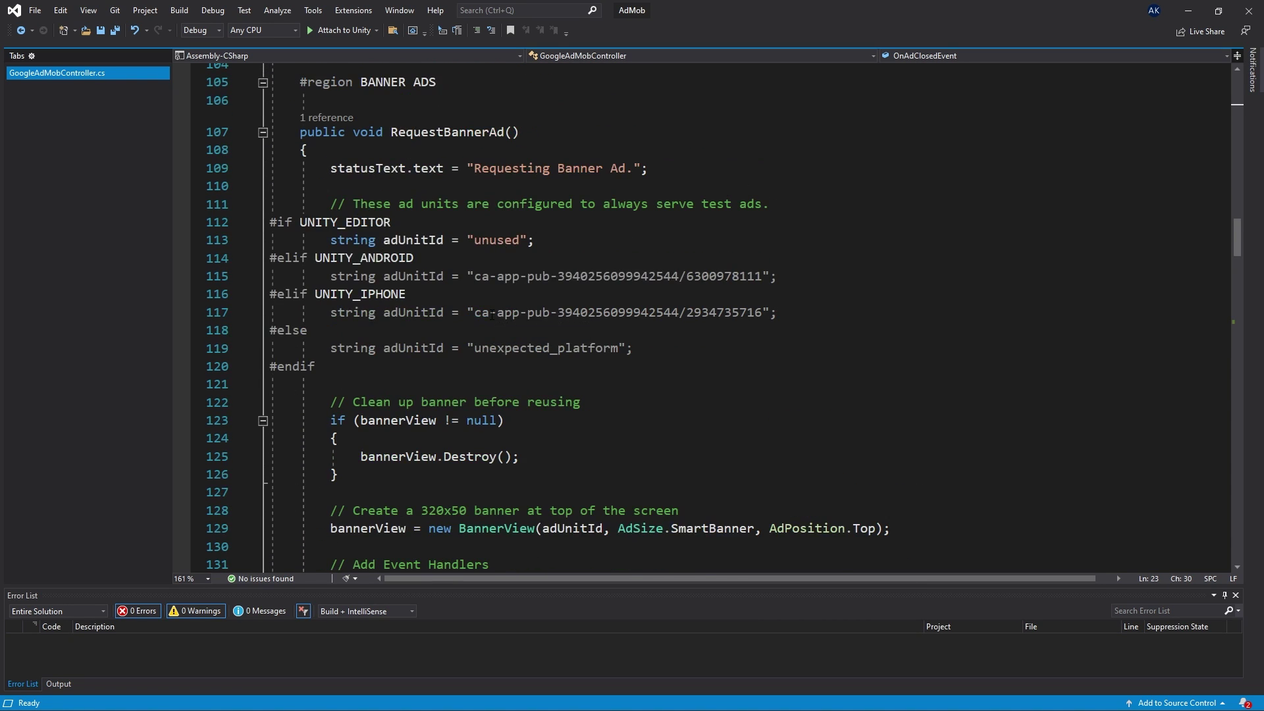
pyautogui.scroll(-3, 487, 314)
pyautogui.moveTo(717, 419); pyautogui.dragTo(793, 476)
pyautogui.click(693, 419)
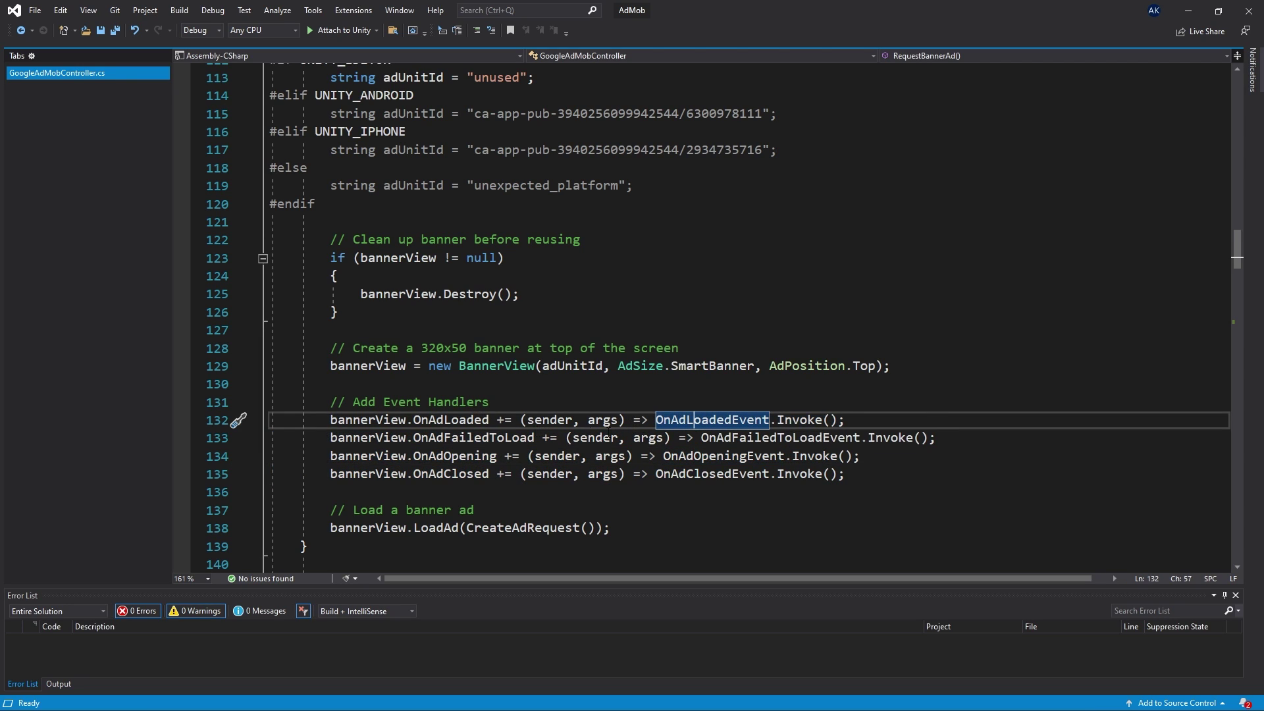
pyautogui.click(754, 419)
# Highlight OnAdLoadedEvent, OnAdFailedToShowEvent and OnUserEarnedRewardEvent in the rewarded ad handlers.
pyautogui.scroll(-14, 755, 418)
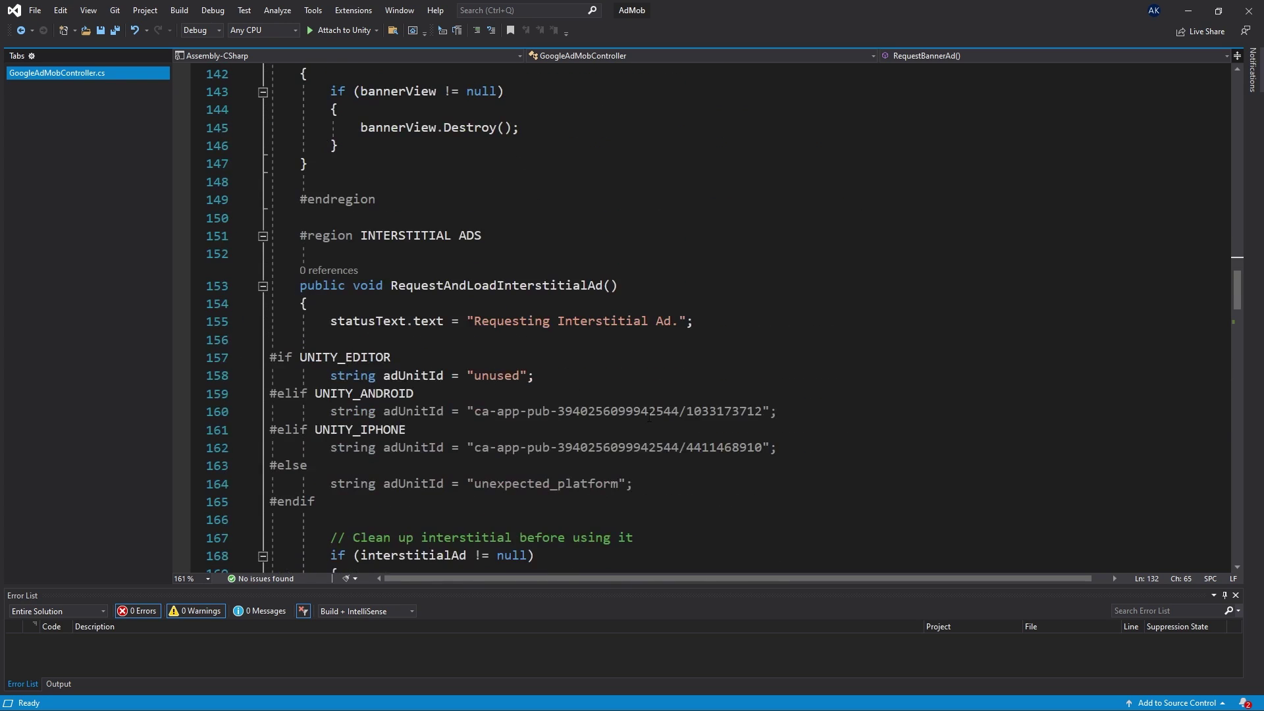
pyautogui.scroll(-20, 754, 414)
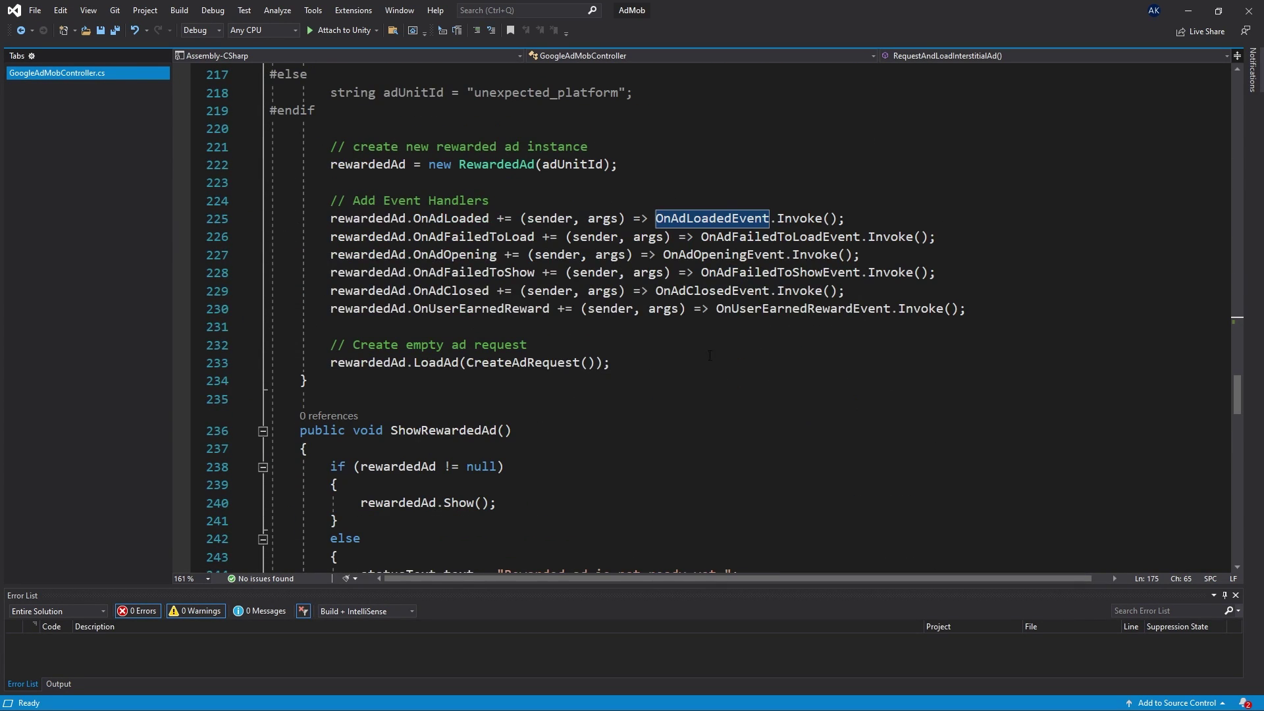
pyautogui.click(717, 217)
pyautogui.doubleClick(754, 273)
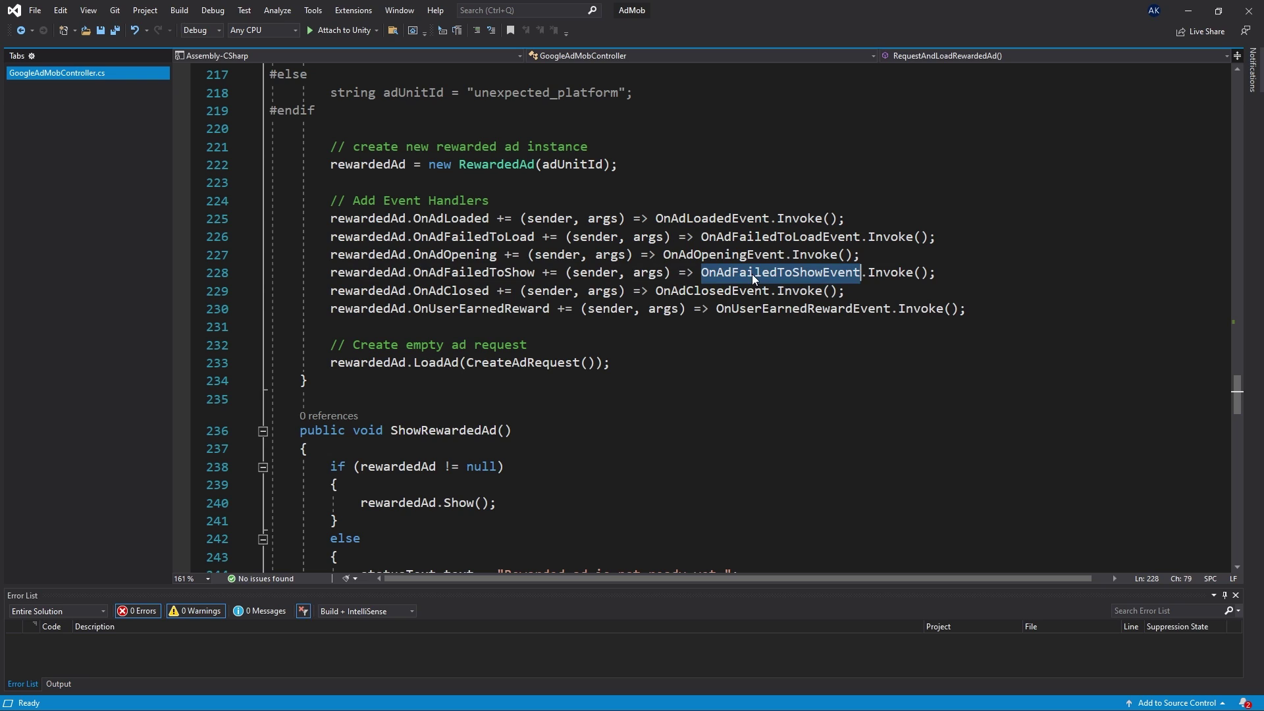
pyautogui.doubleClick(774, 310)
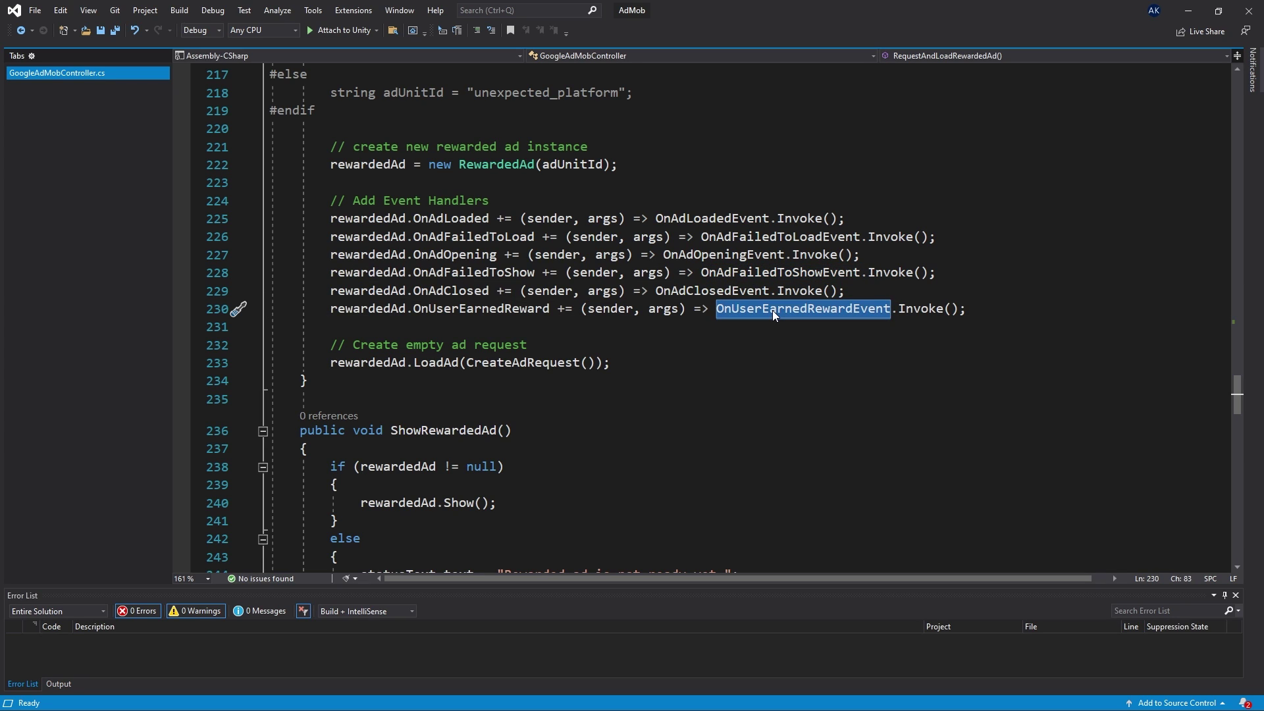
pyautogui.hotkey('alt', 'Tab')
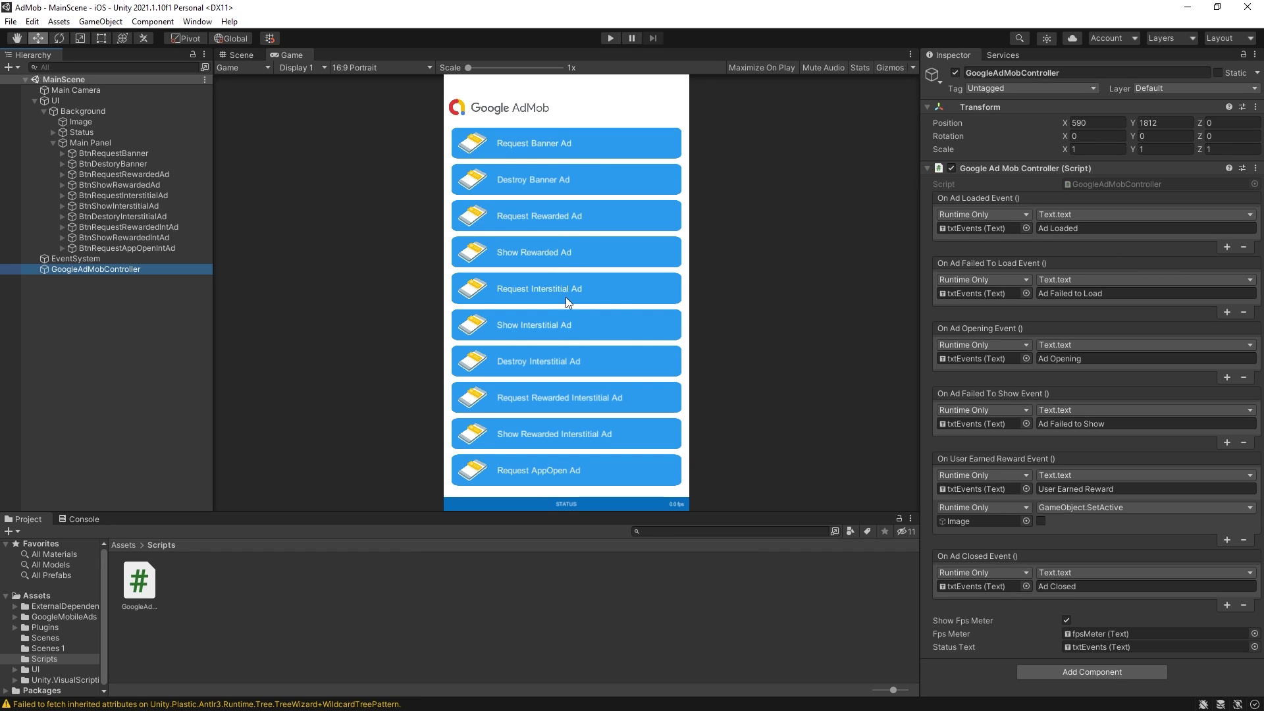
pyautogui.hotkey('alt', 'Tab')
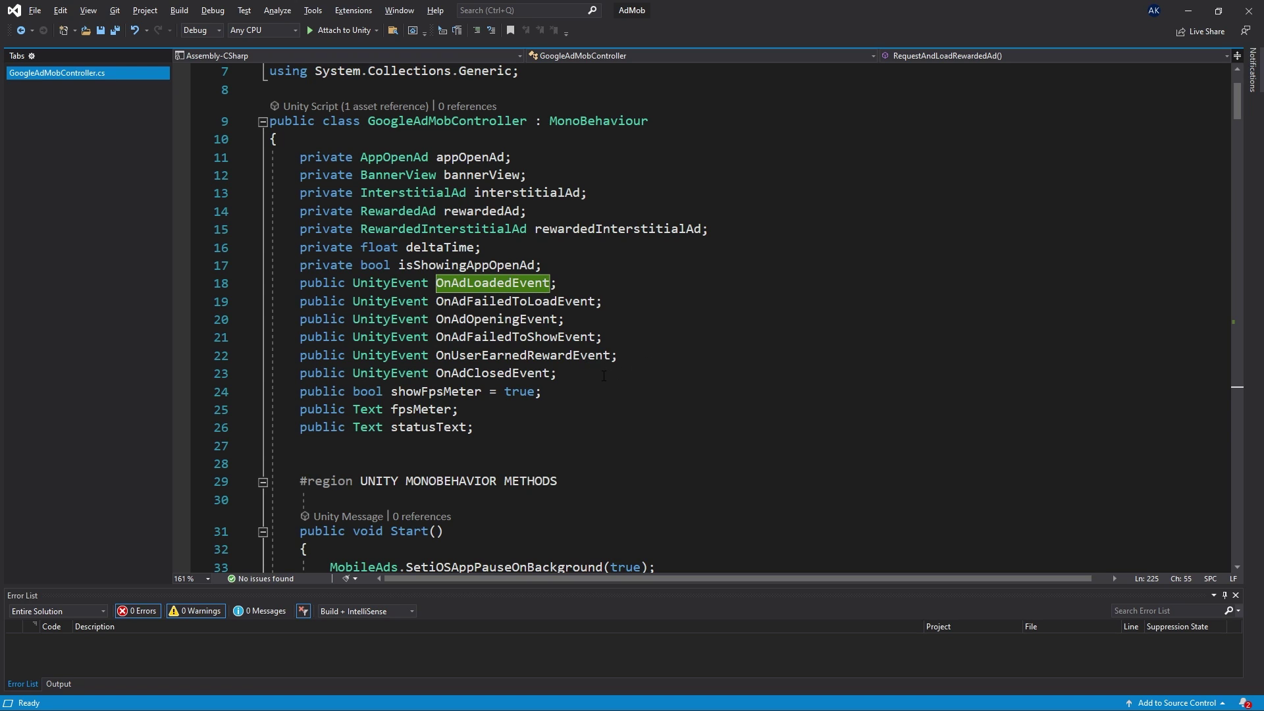
pyautogui.click(399, 320)
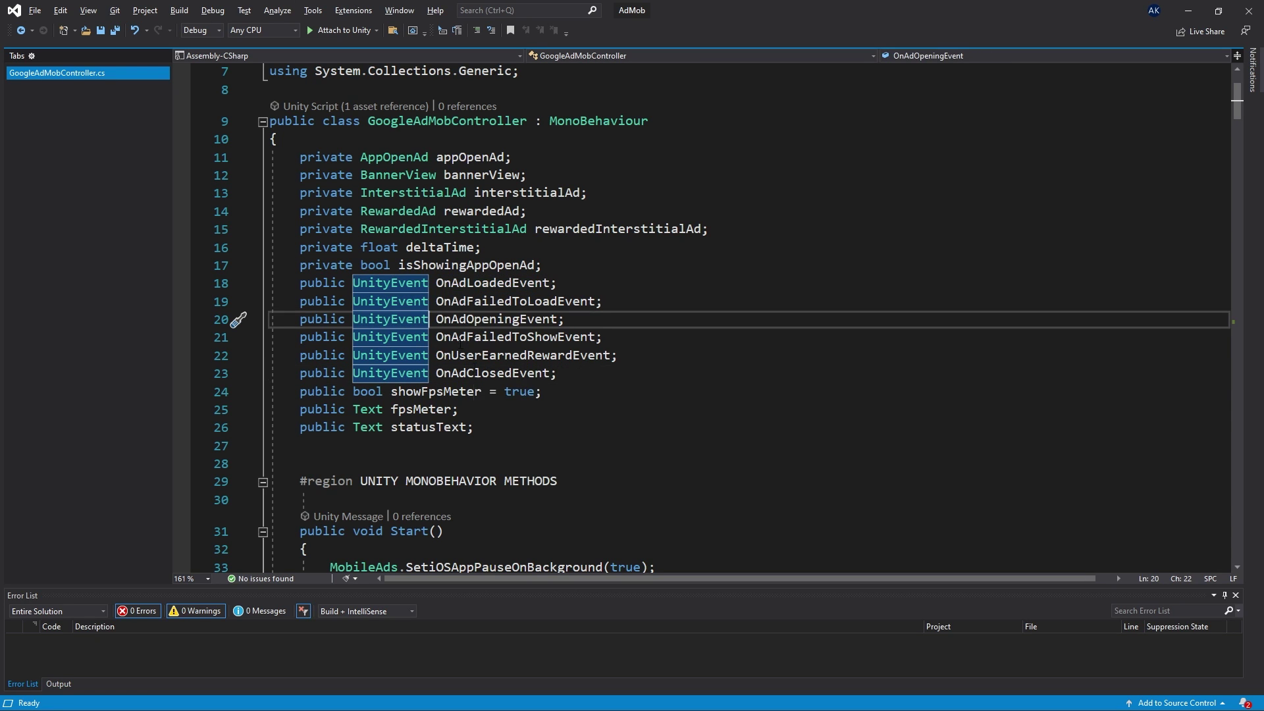
pyautogui.scroll(-20, 460, 342)
pyautogui.click(679, 366)
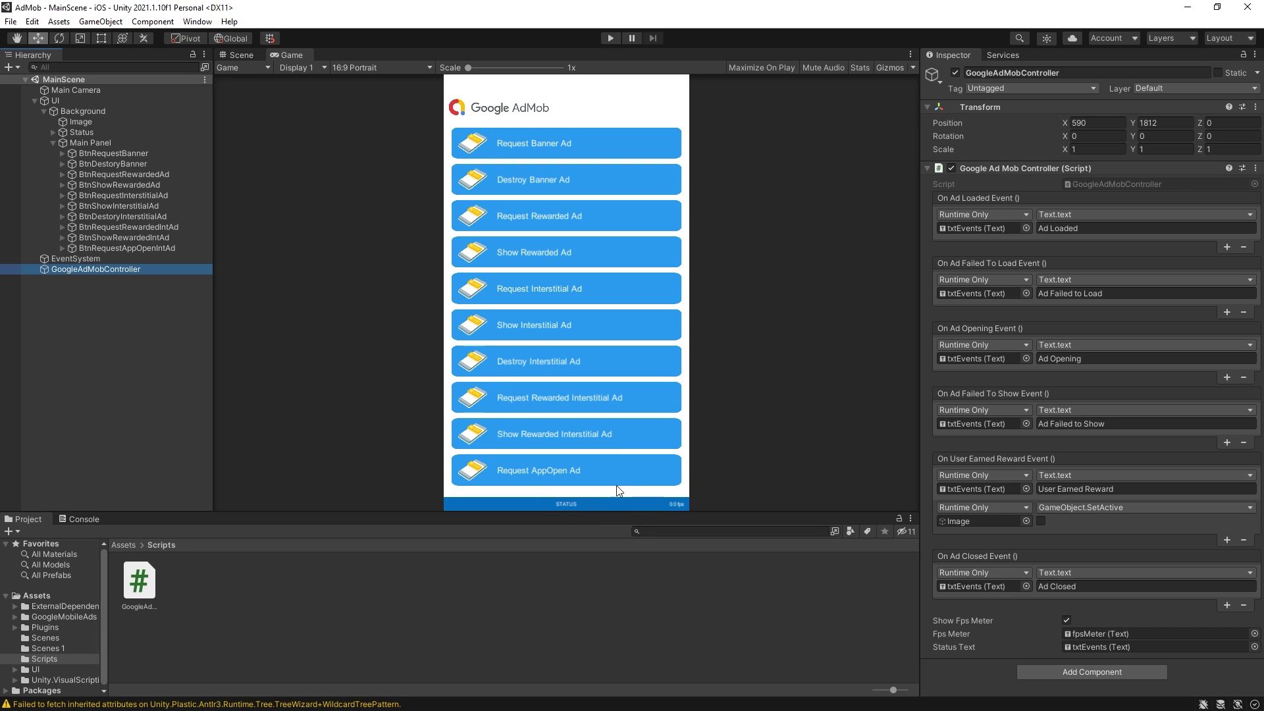
# Disable the Status object, then select GoogleAdMobController to show its event settings.
pyautogui.click(82, 133)
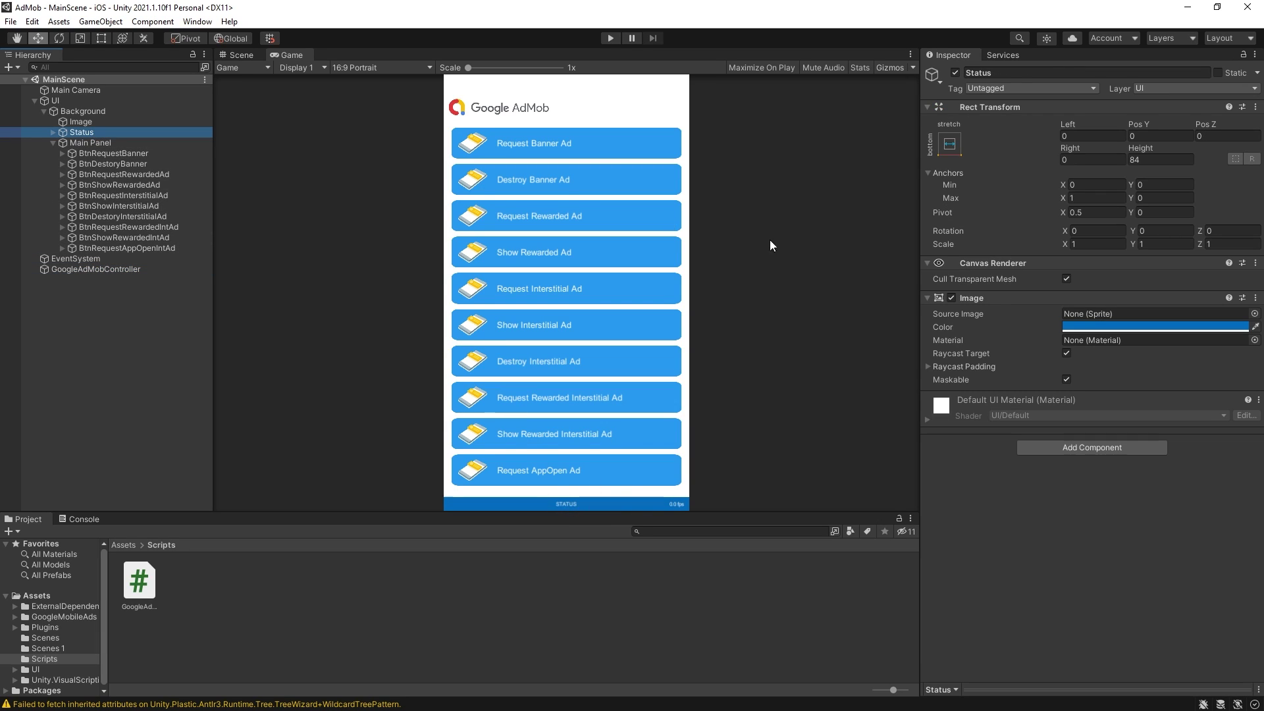
pyautogui.click(955, 72)
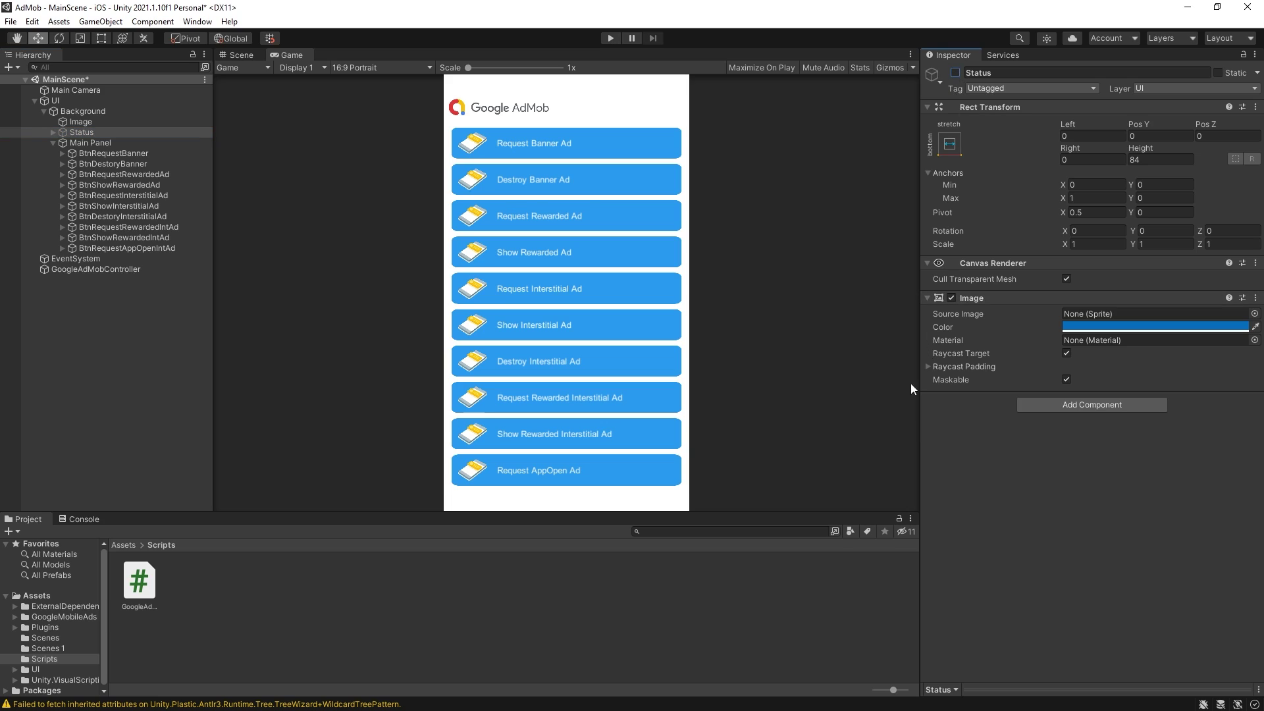
pyautogui.click(95, 270)
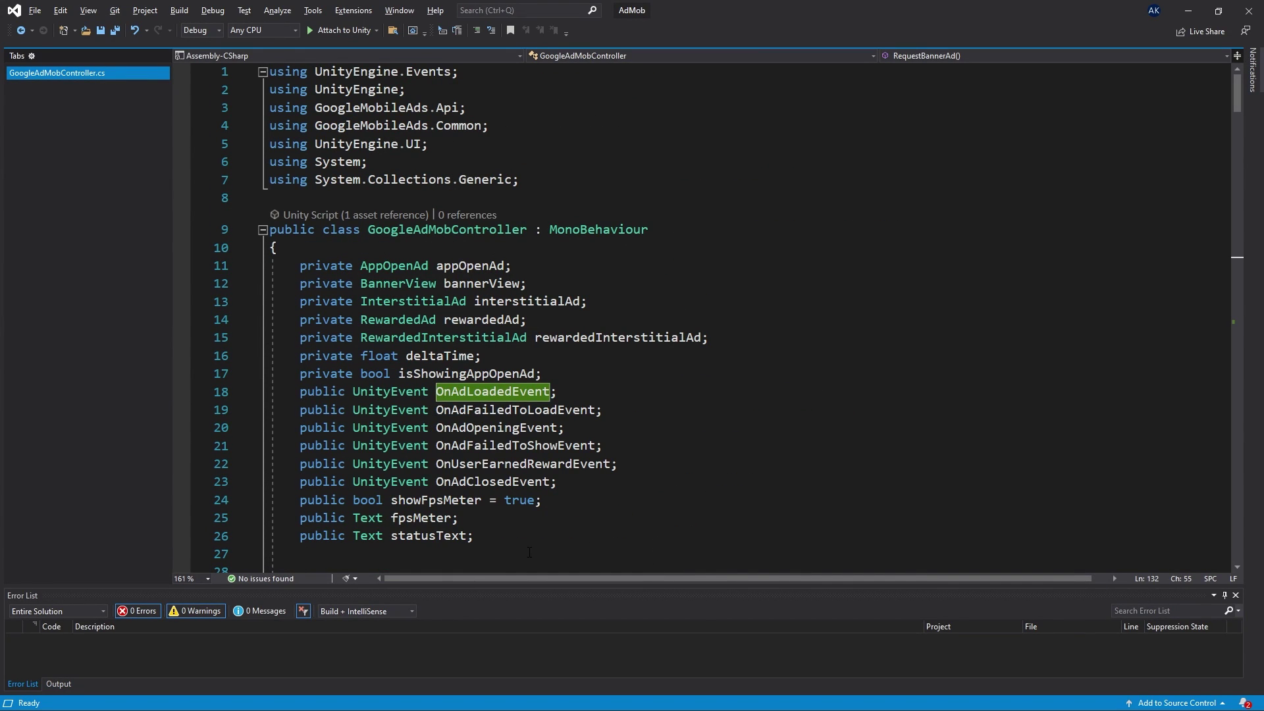
# Inspect the fpsMeter and statusText field declarations in GoogleAdMobController.cs, then return to Unity.
pyautogui.moveTo(529, 552); pyautogui.dragTo(395, 504)
pyautogui.click(429, 518)
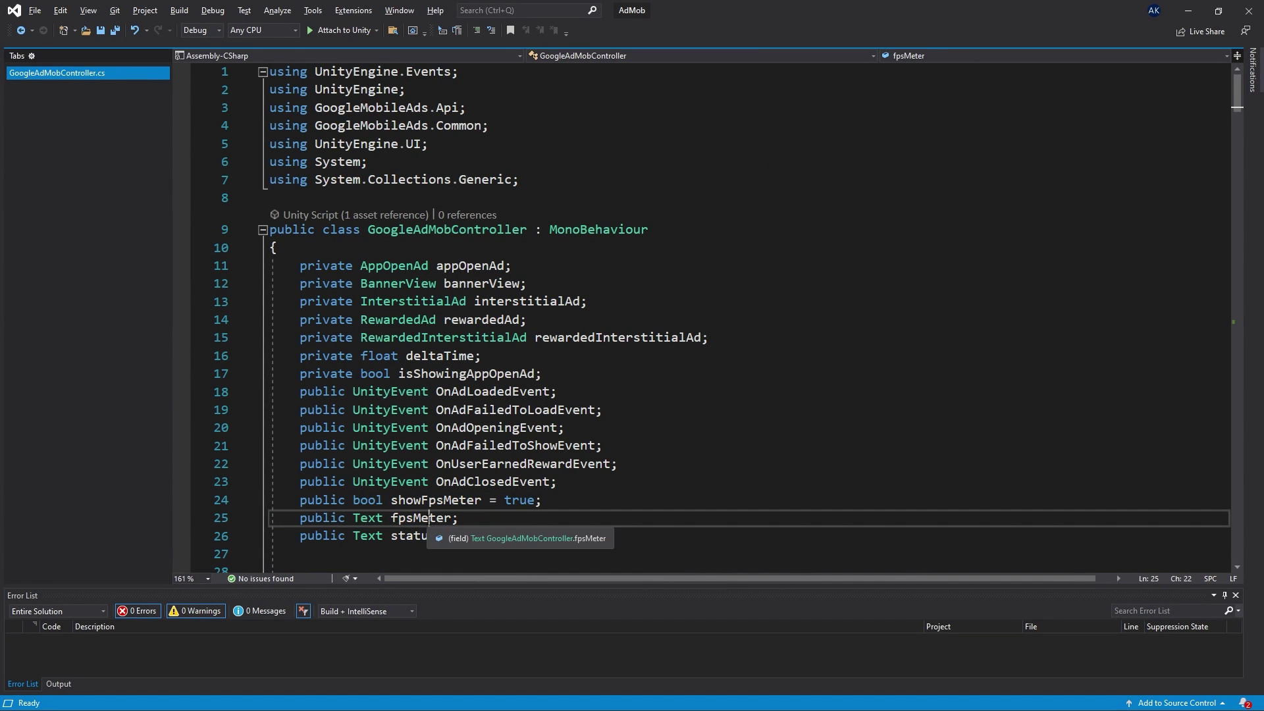
pyautogui.scroll(-3, 426, 516)
pyautogui.click(423, 372)
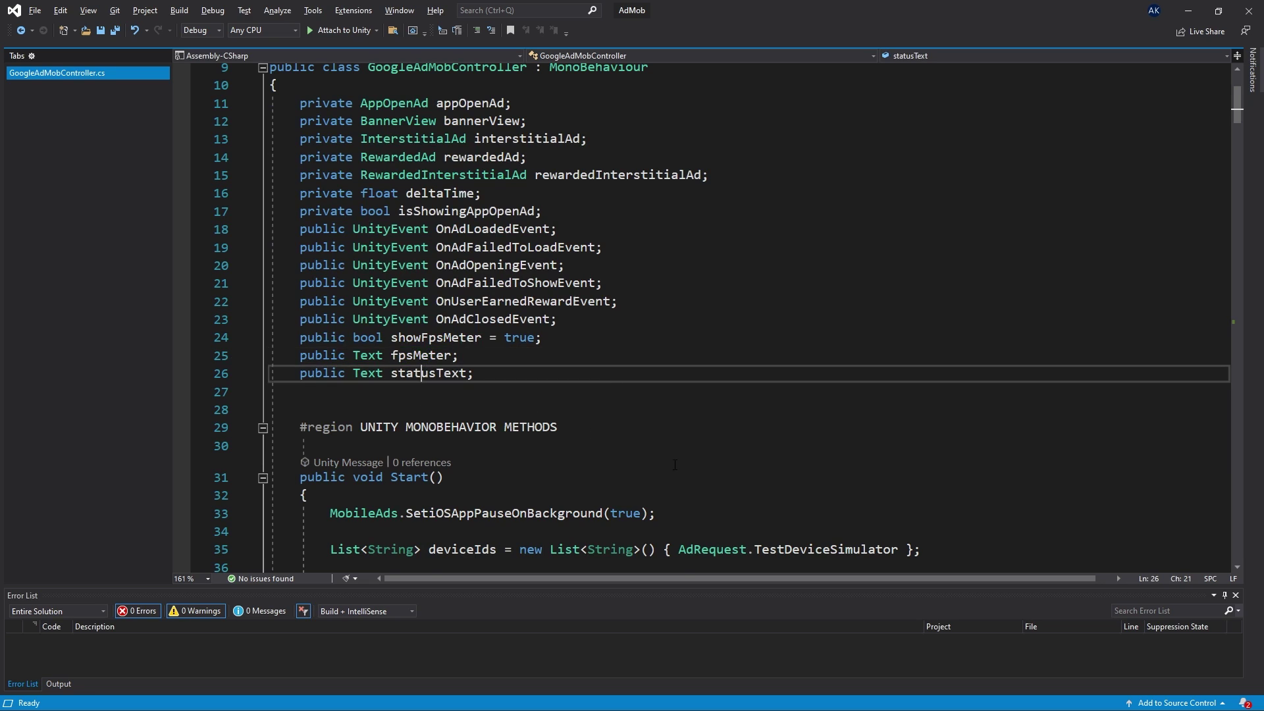
pyautogui.scroll(-4, 675, 465)
pyautogui.hotkey('alt', 'Tab')
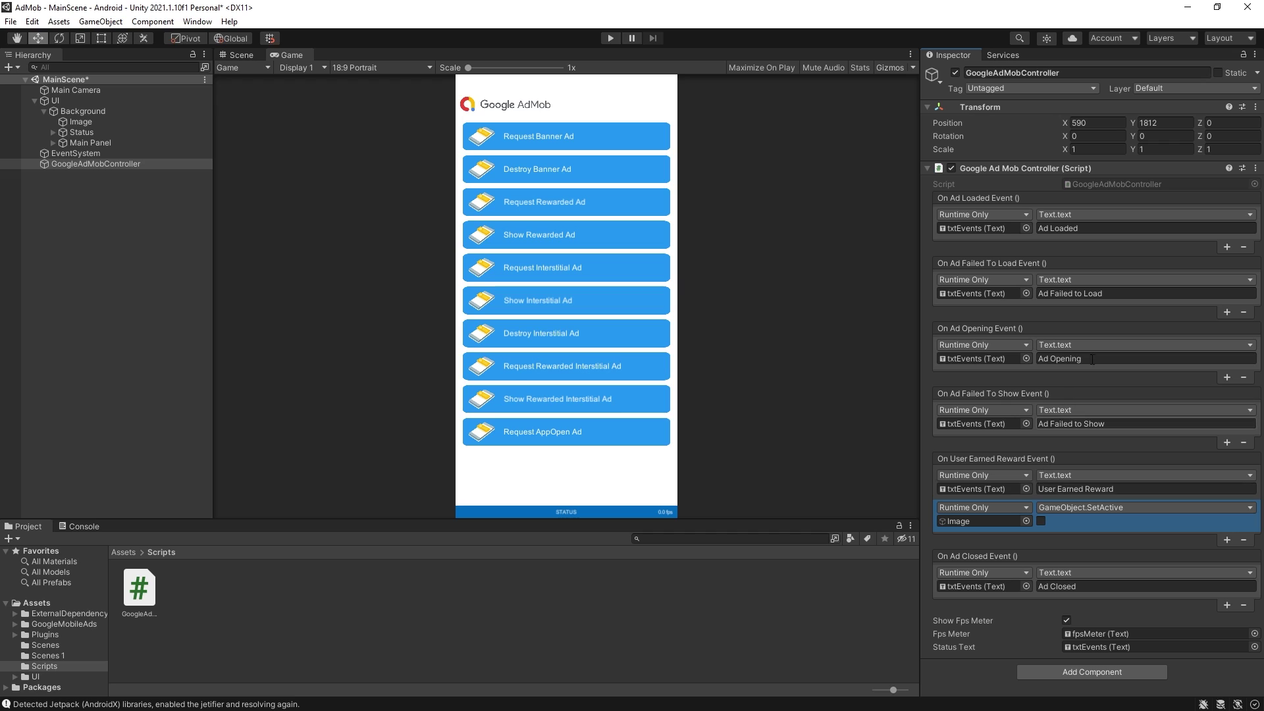
pyautogui.click(610, 38)
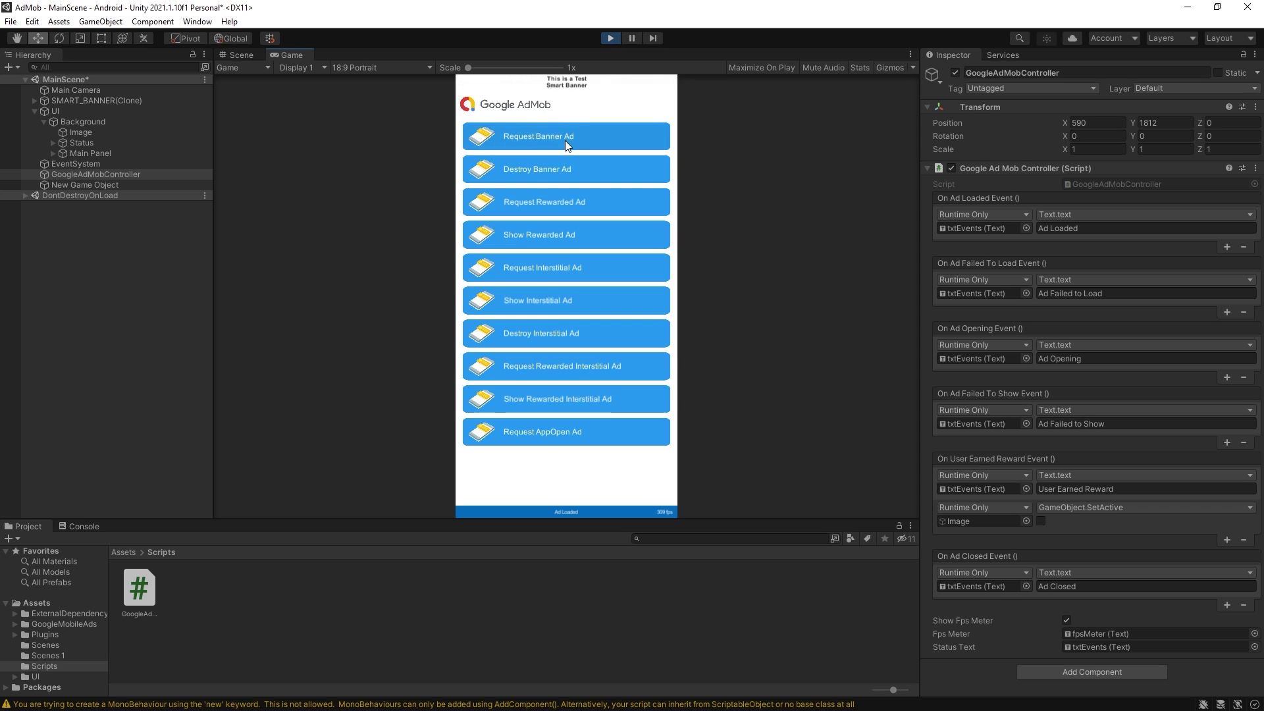
pyautogui.click(551, 165)
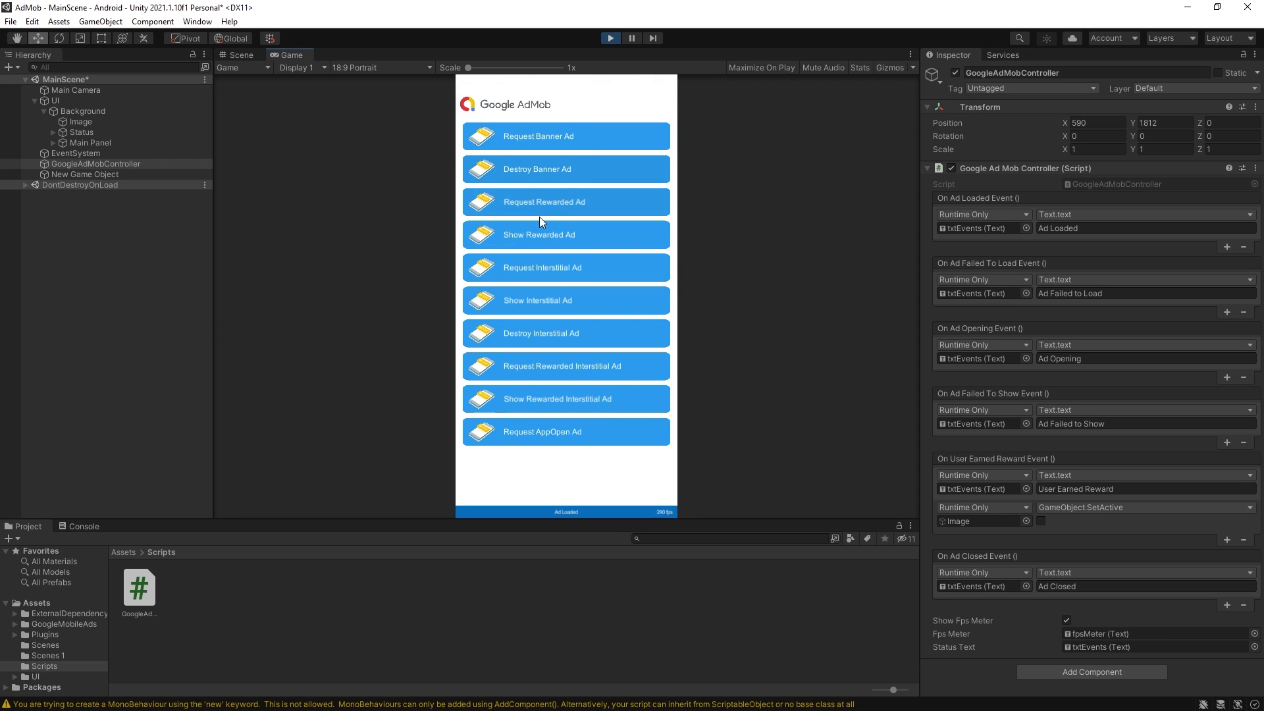
pyautogui.click(520, 203)
pyautogui.click(560, 239)
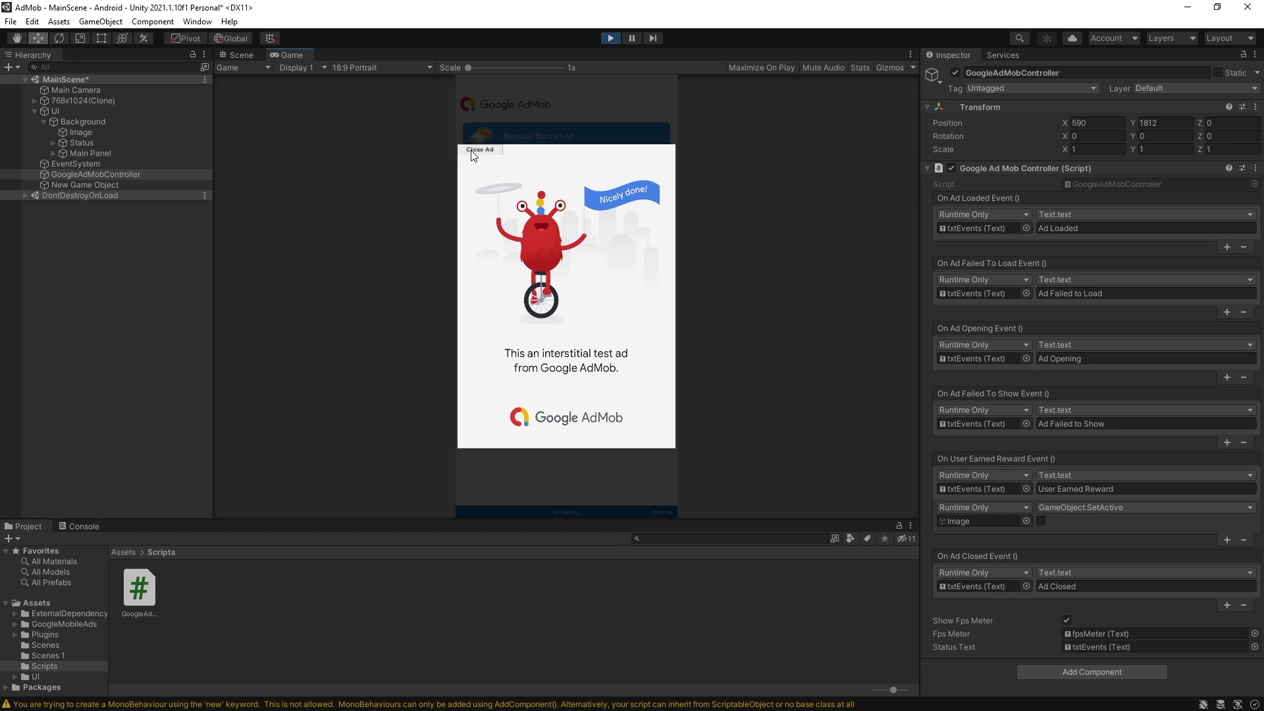
pyautogui.click(471, 150)
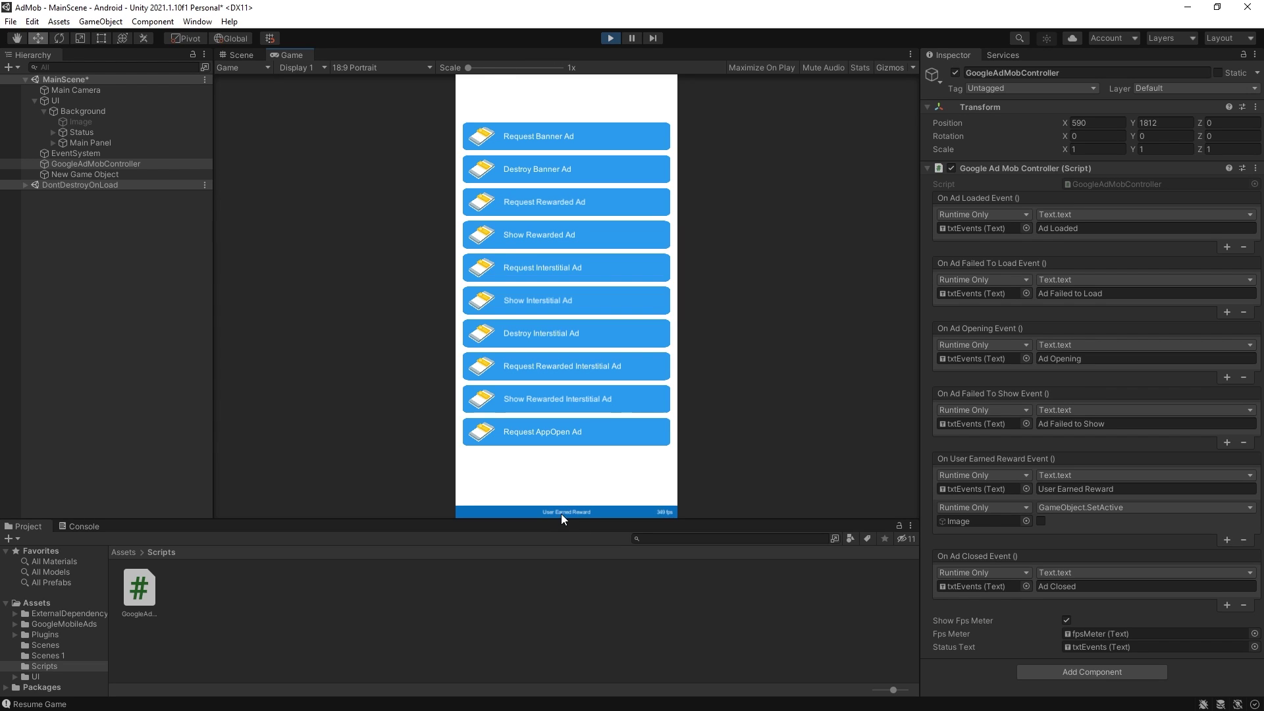
pyautogui.hotkey('ctrl', 'p')
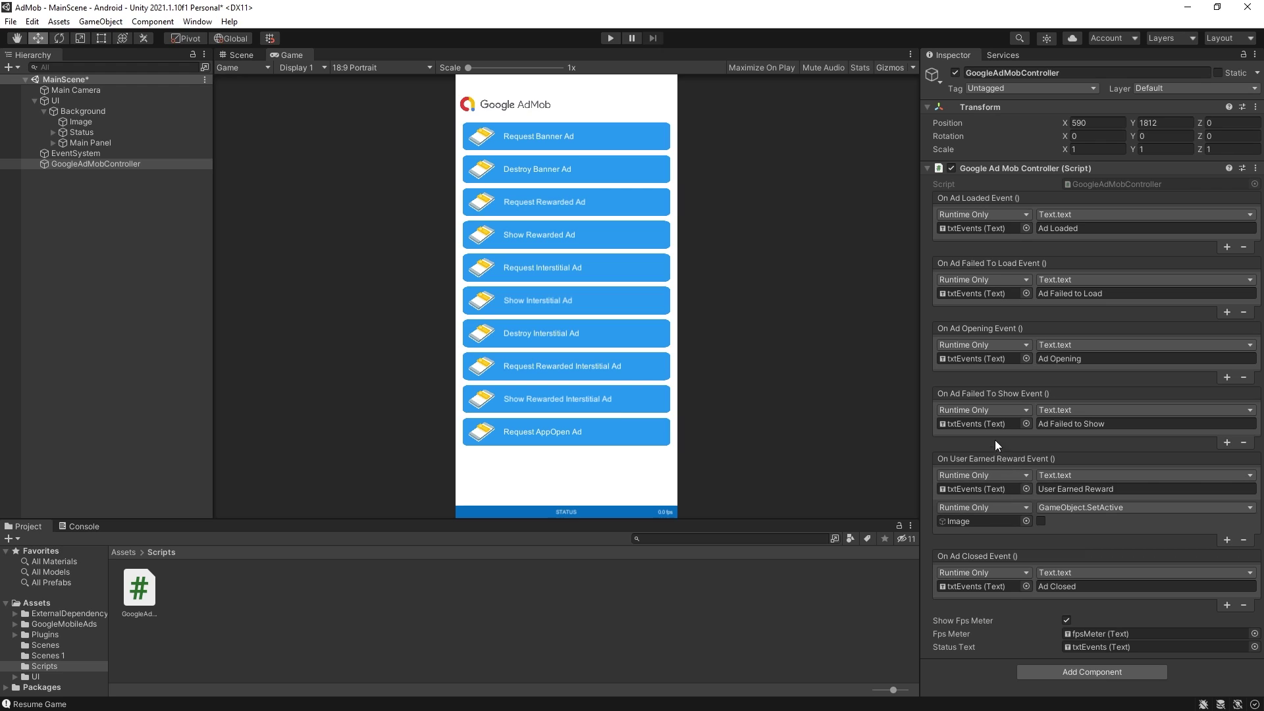
pyautogui.click(1031, 463)
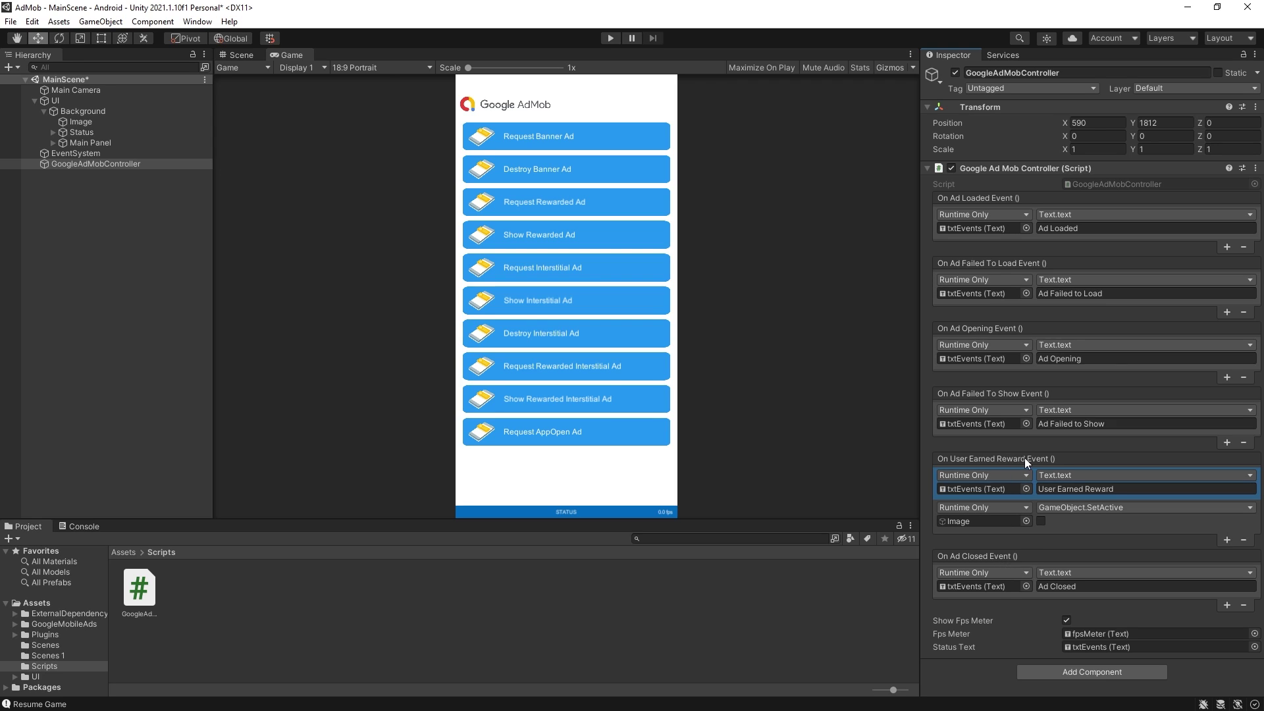
pyautogui.click(1244, 540)
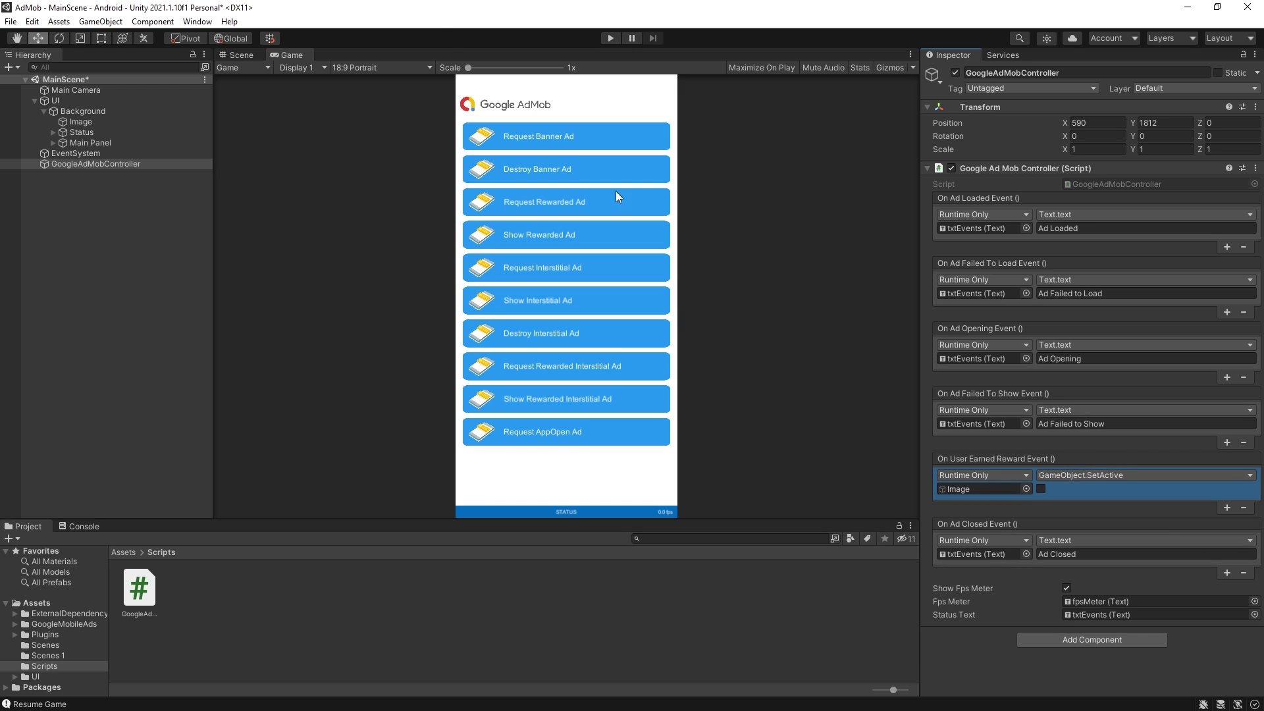
pyautogui.click(611, 37)
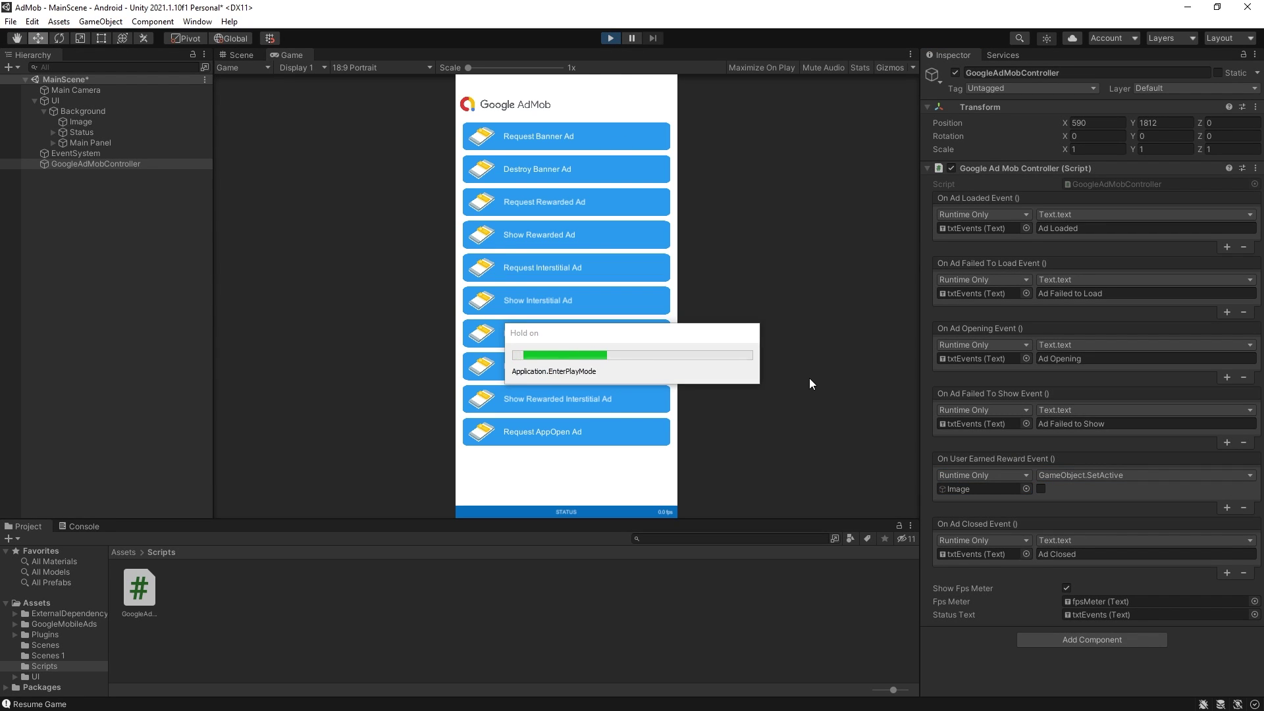
pyautogui.click(575, 203)
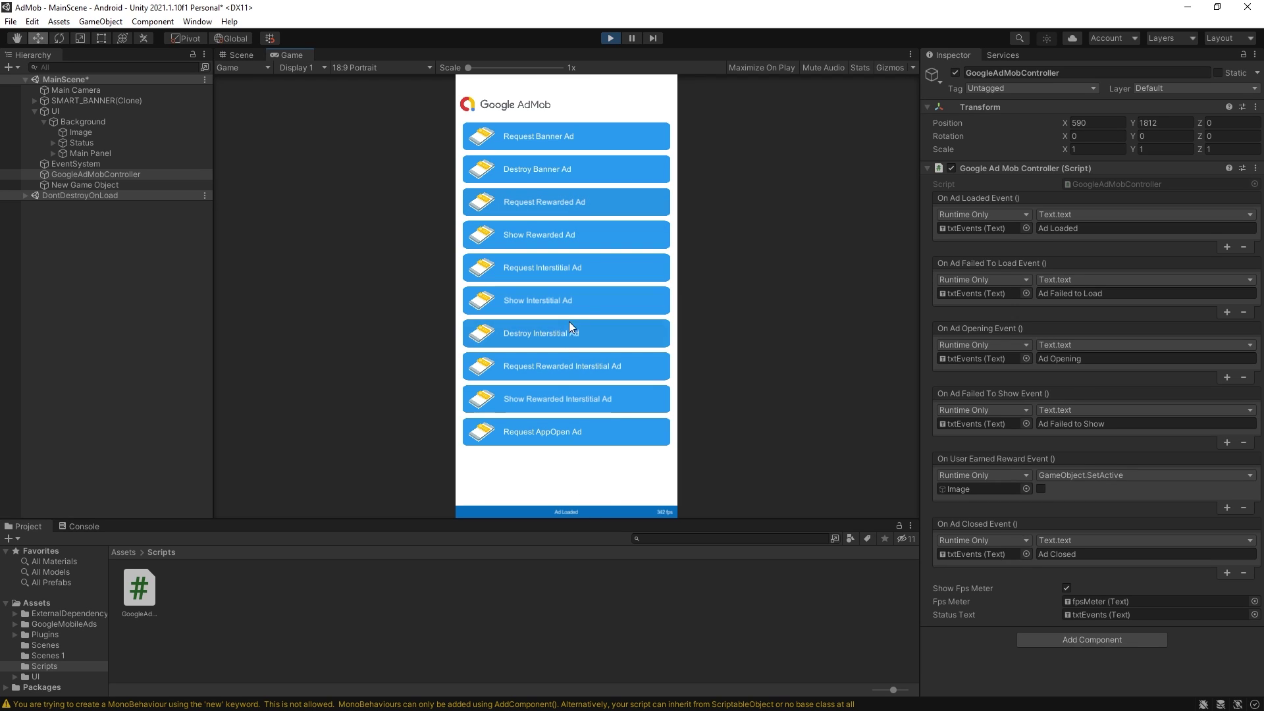
pyautogui.click(567, 236)
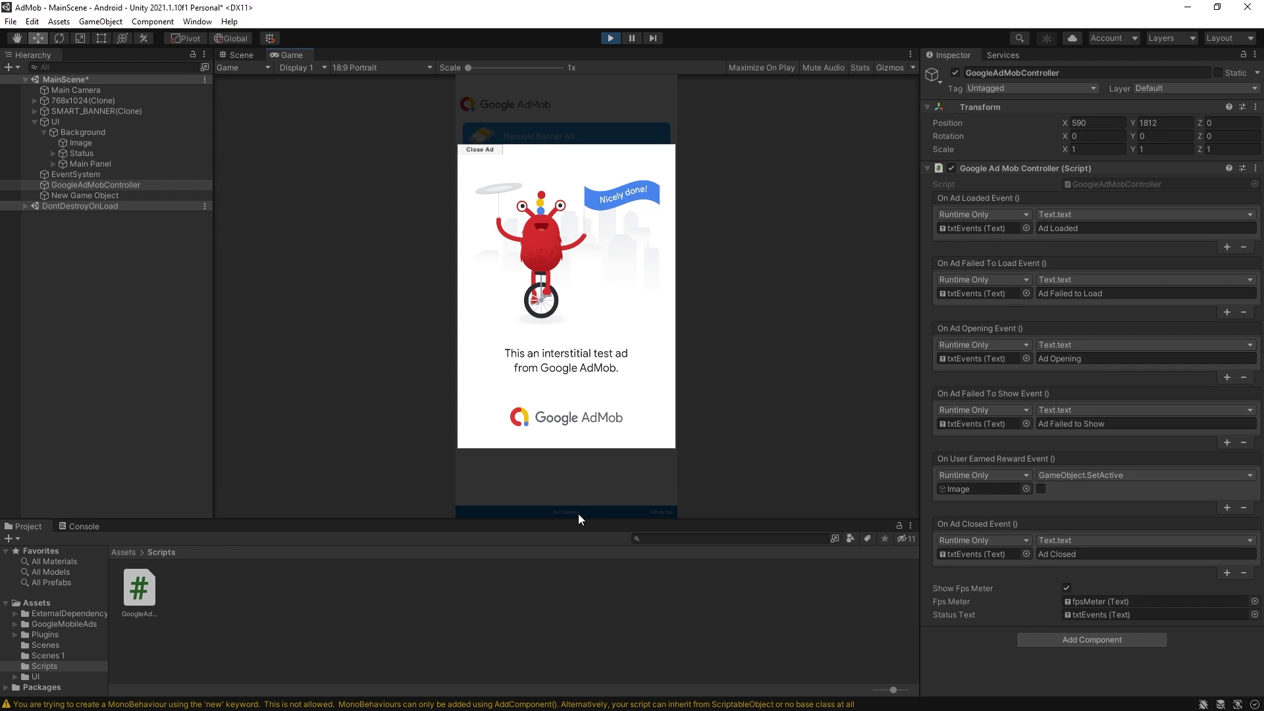
pyautogui.click(484, 149)
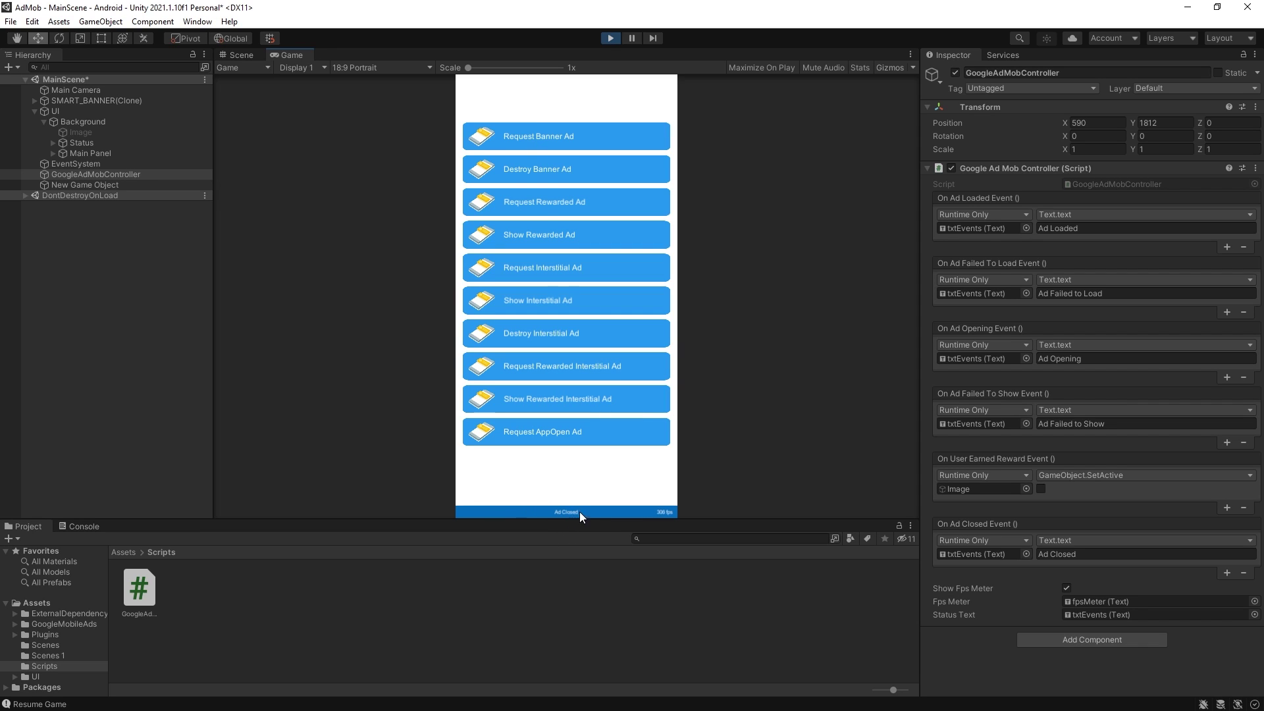
pyautogui.click(610, 37)
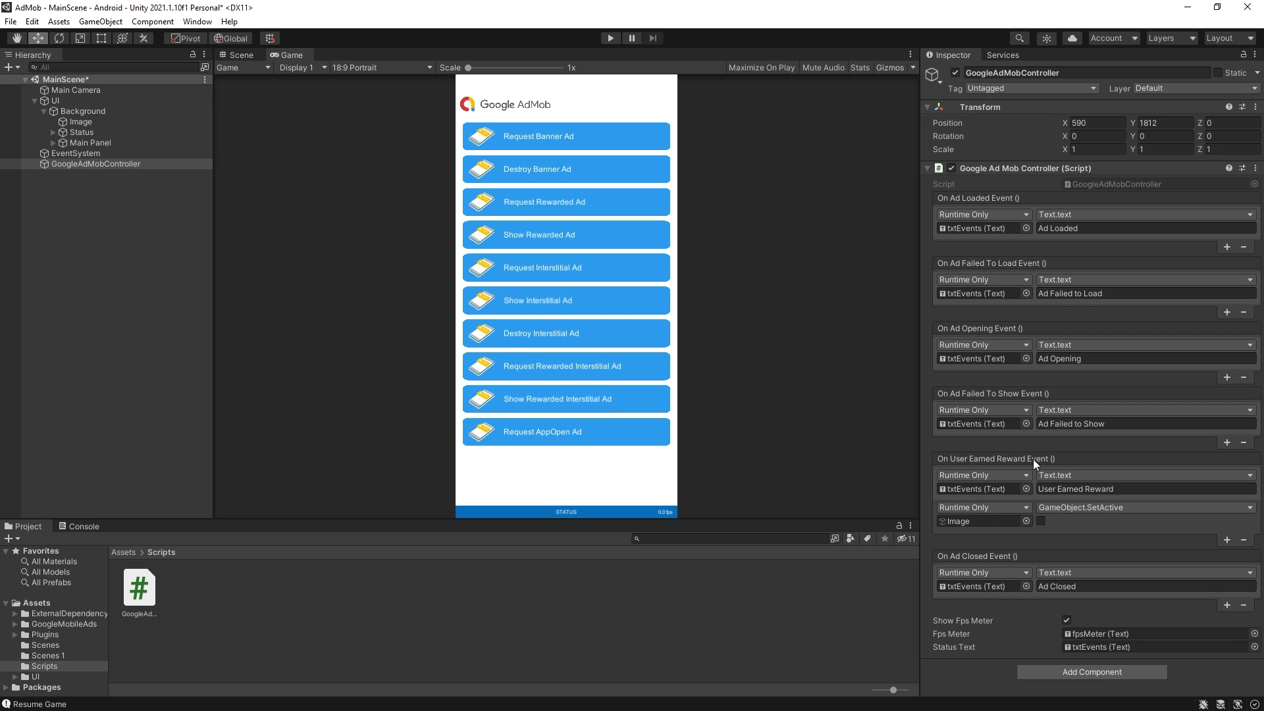
# Save the scene, add MainScene to Build Settings, pick the Verizon phone, and Build And Run.
pyautogui.hotkey('ctrl', 's')
pyautogui.click(10, 21)
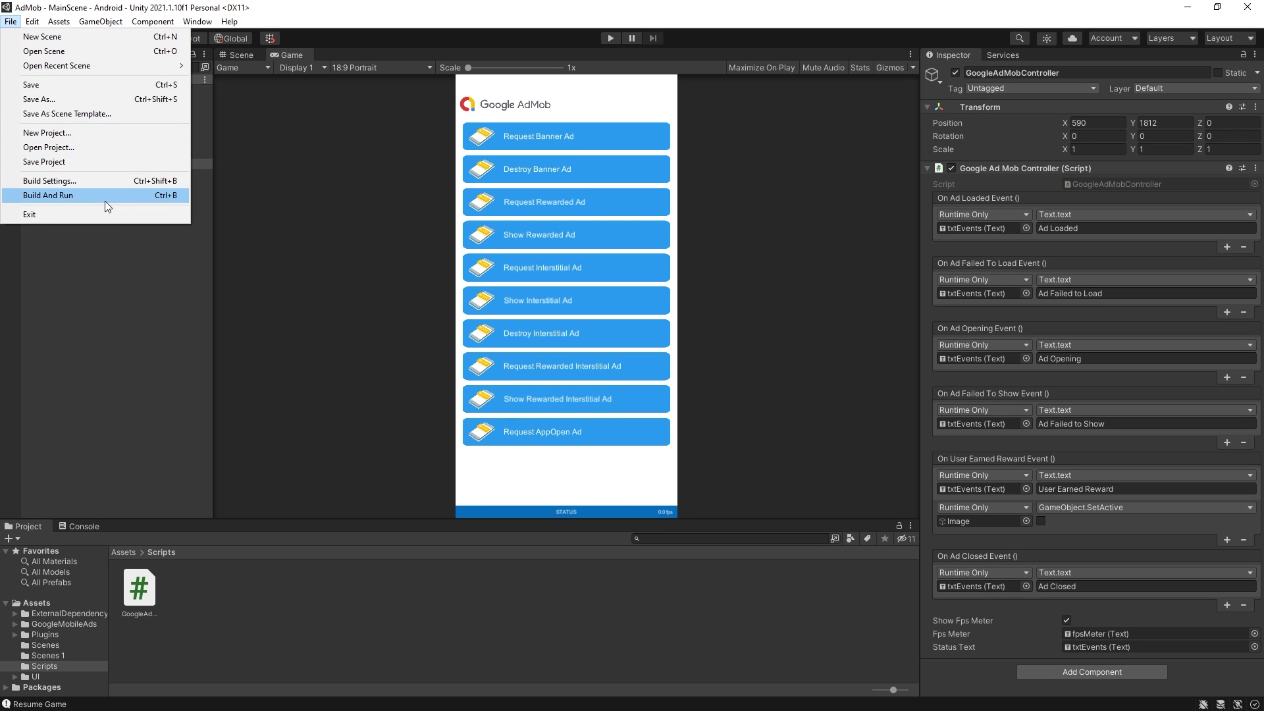
pyautogui.click(103, 186)
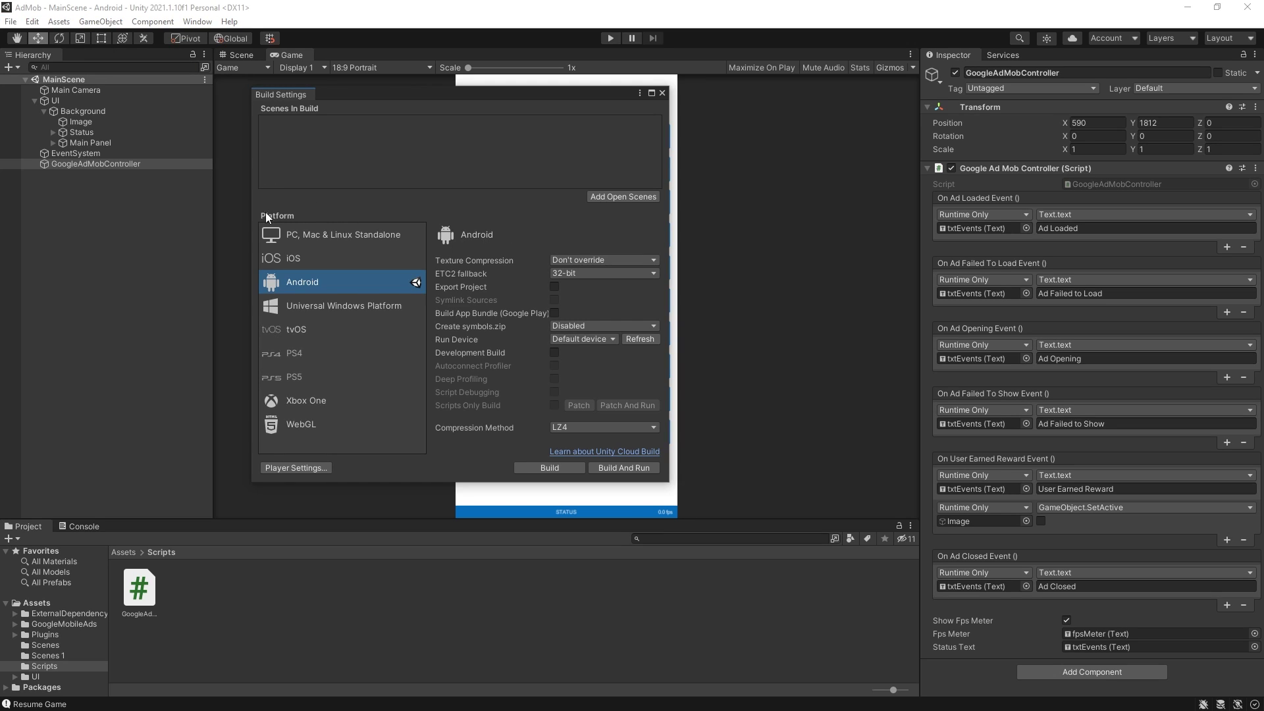
pyautogui.click(627, 196)
pyautogui.click(595, 339)
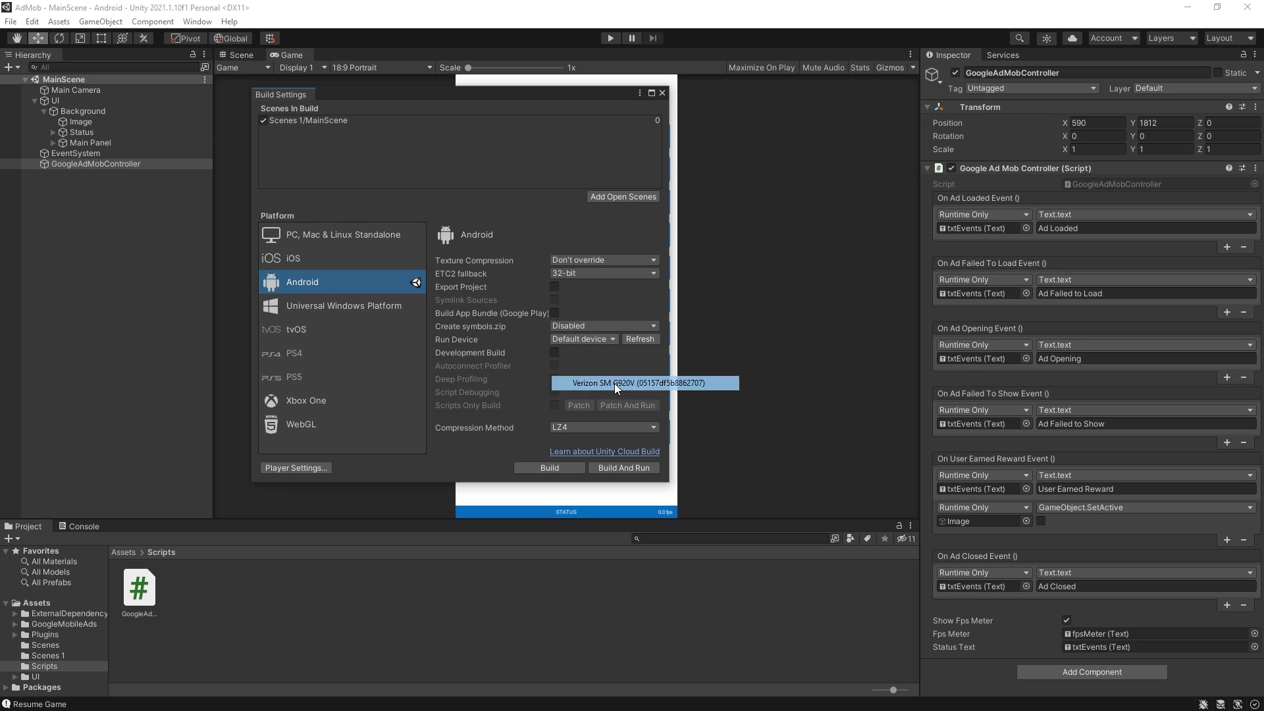
pyautogui.click(615, 384)
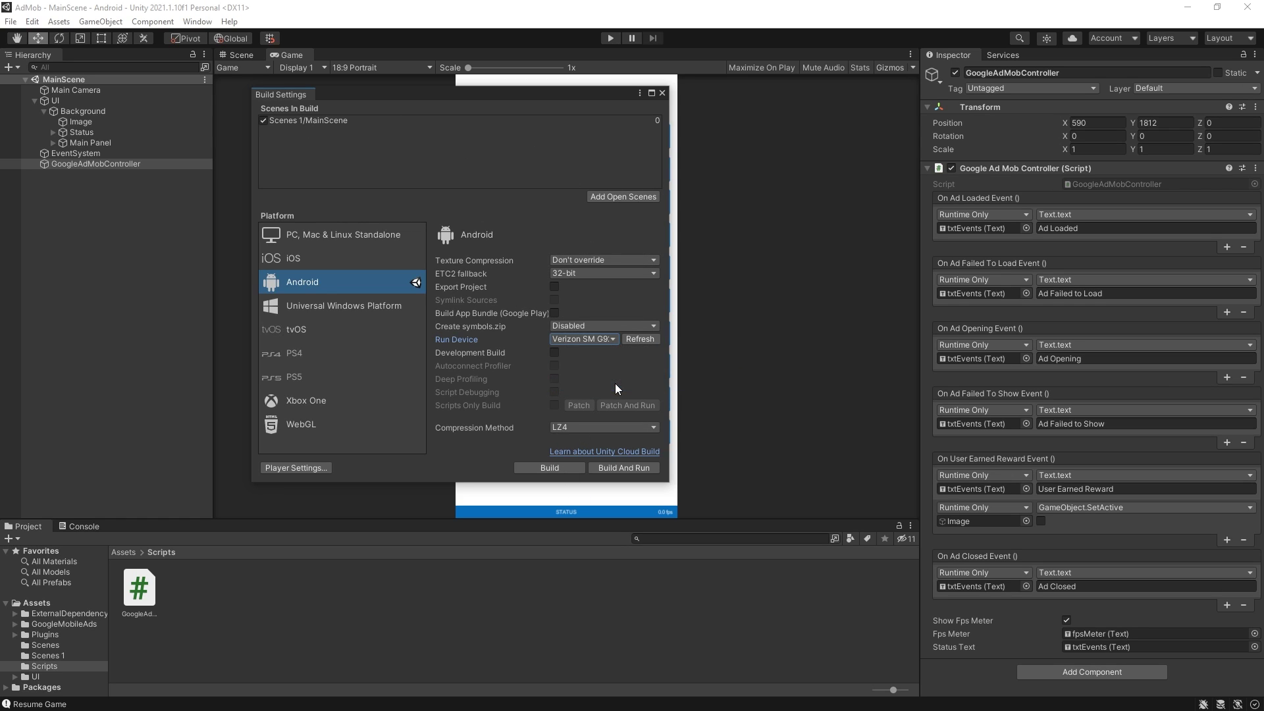
pyautogui.click(621, 469)
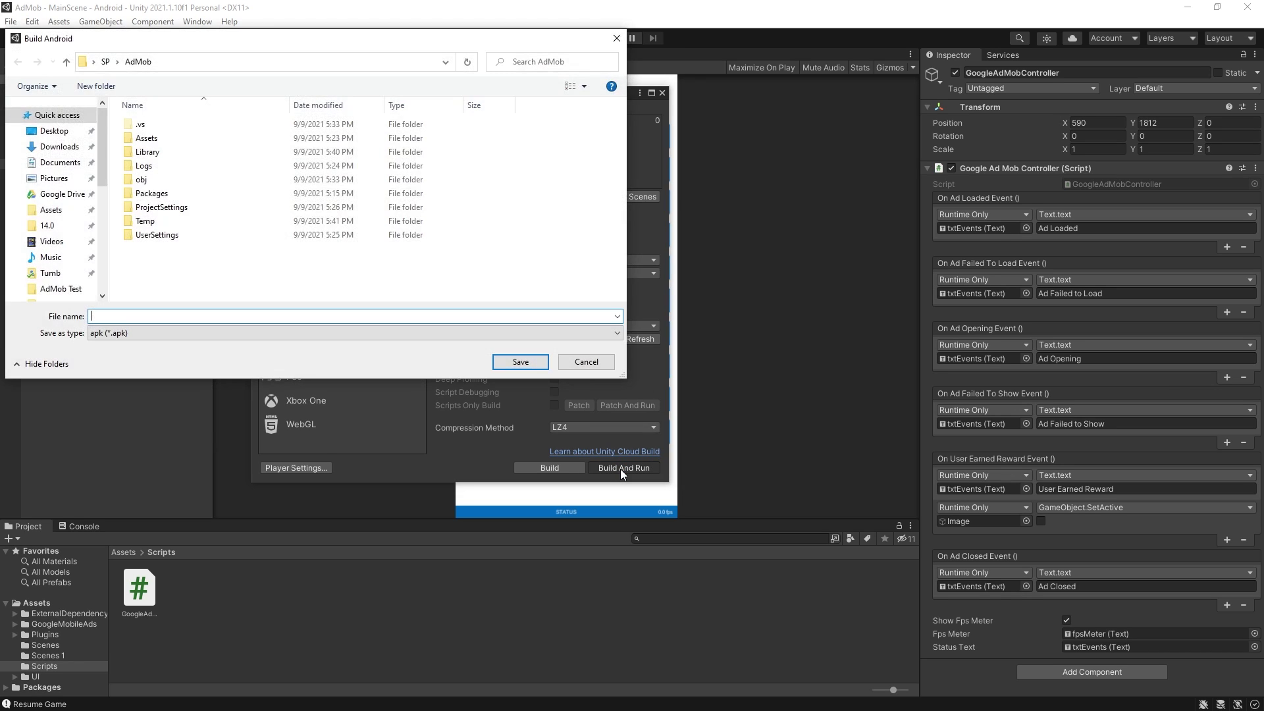
pyautogui.click(524, 365)
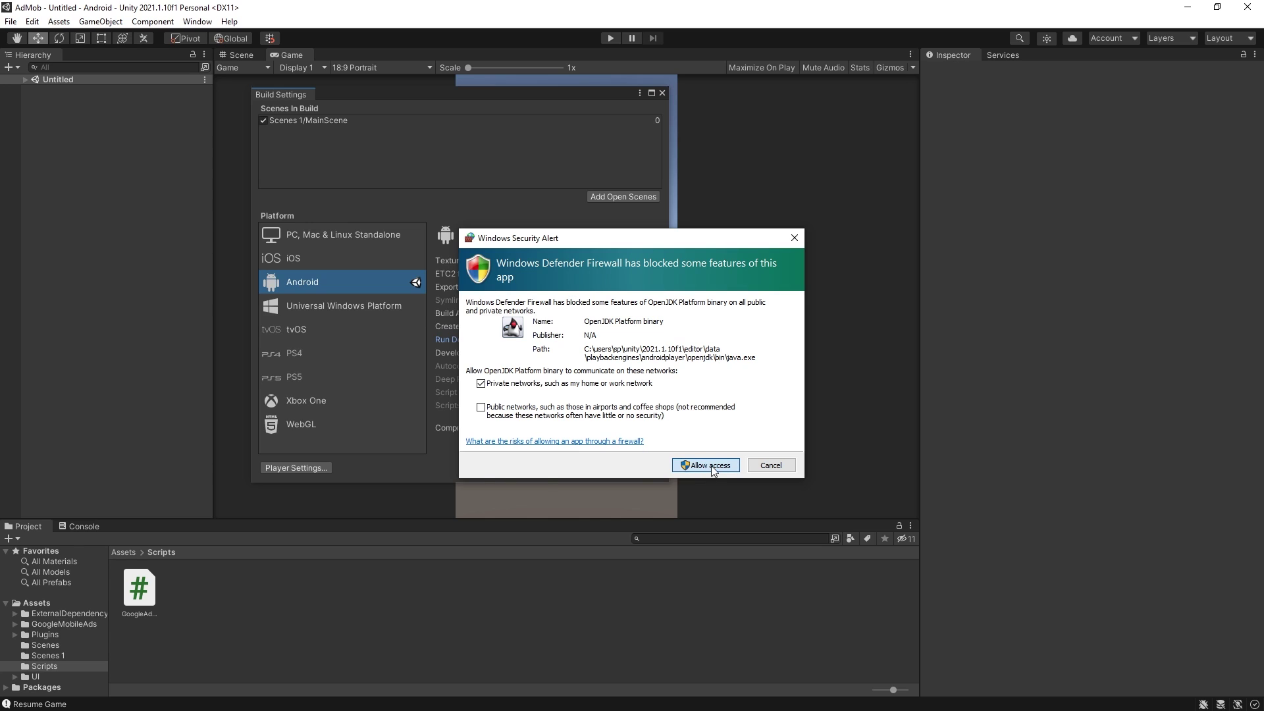
# Allow OpenJDK through the firewall, let the Android build finish, then select iOS as the platform.
pyautogui.click(710, 465)
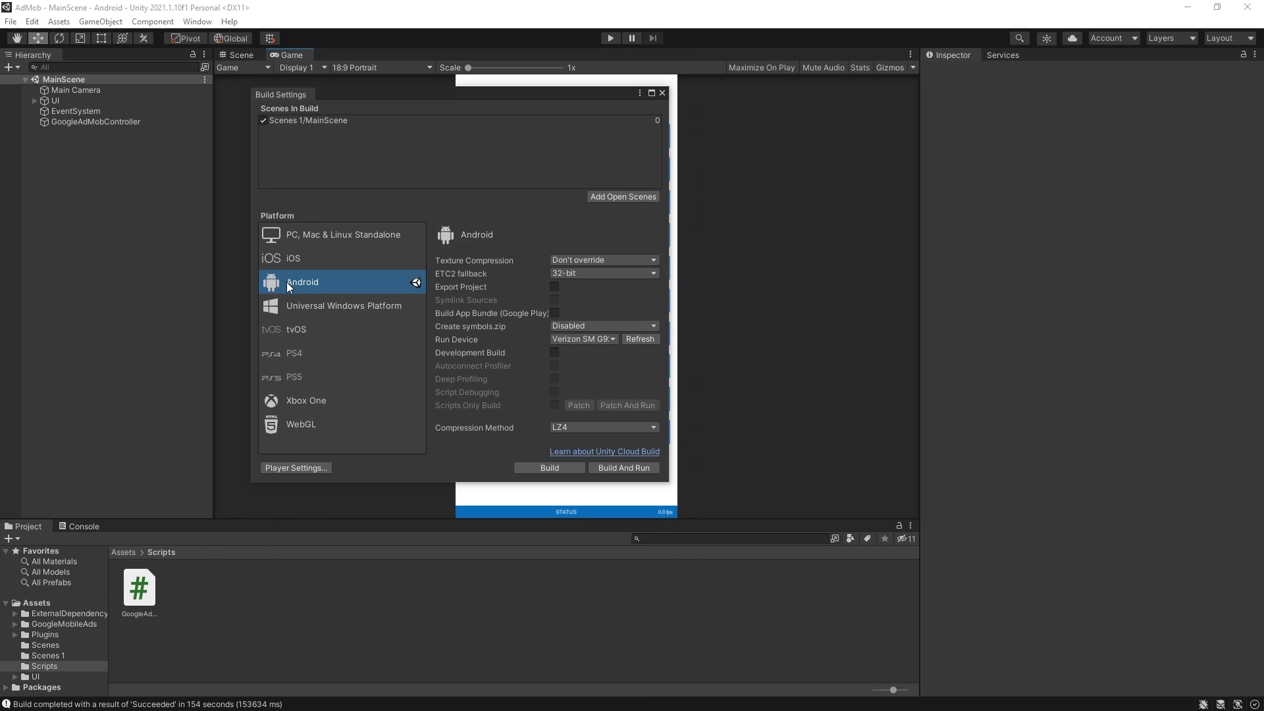
pyautogui.click(326, 259)
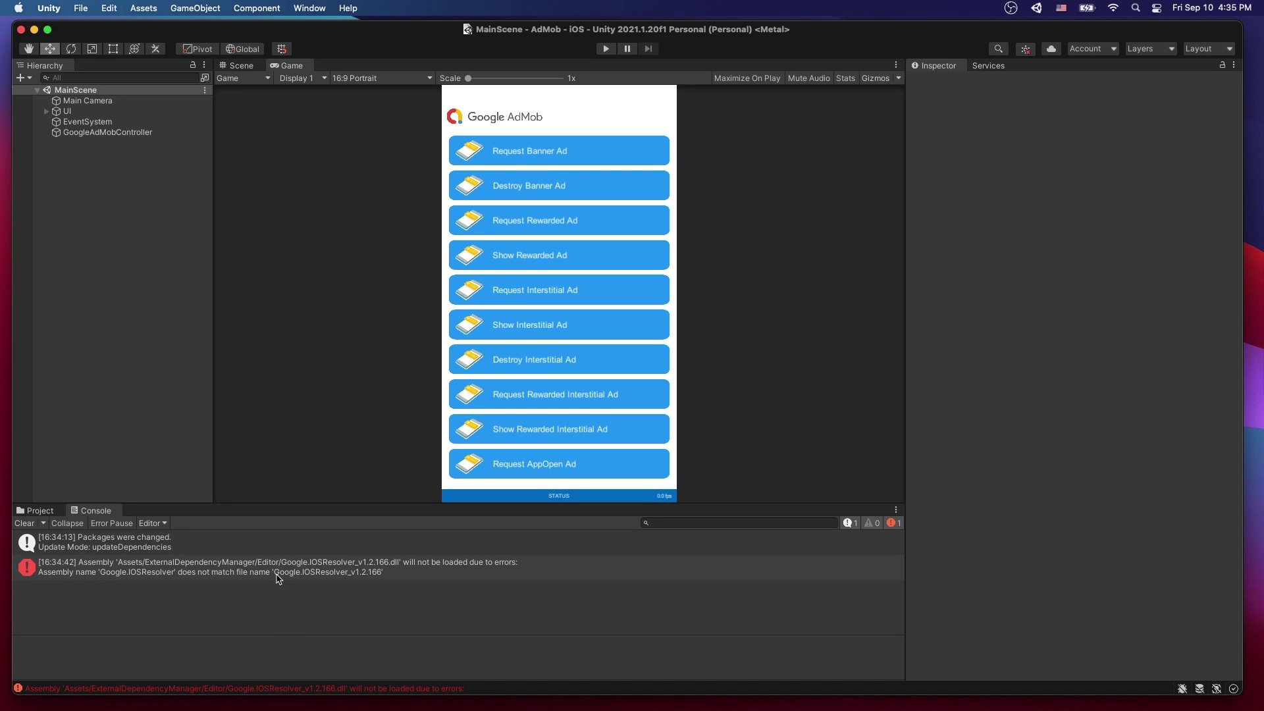
# Check the Assets > External Dependency Manager menu, then close Unity to restart the project.
pyautogui.click(144, 9)
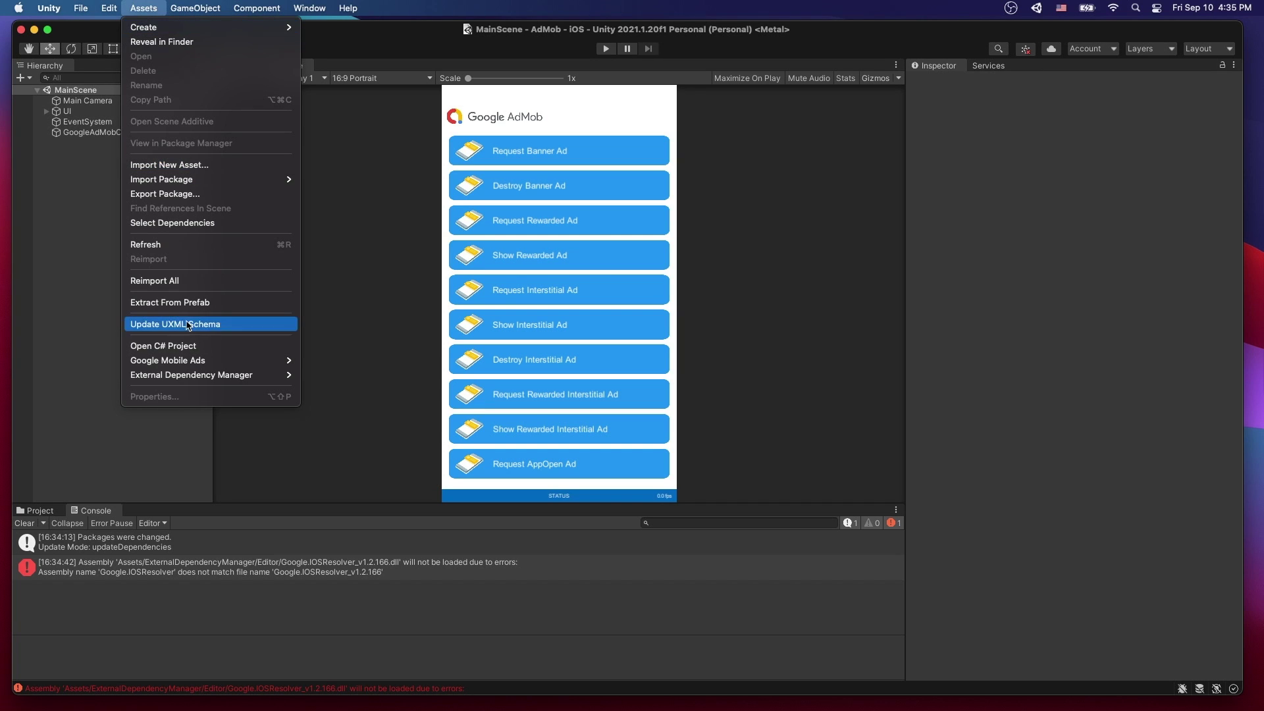
pyautogui.moveTo(239, 379)
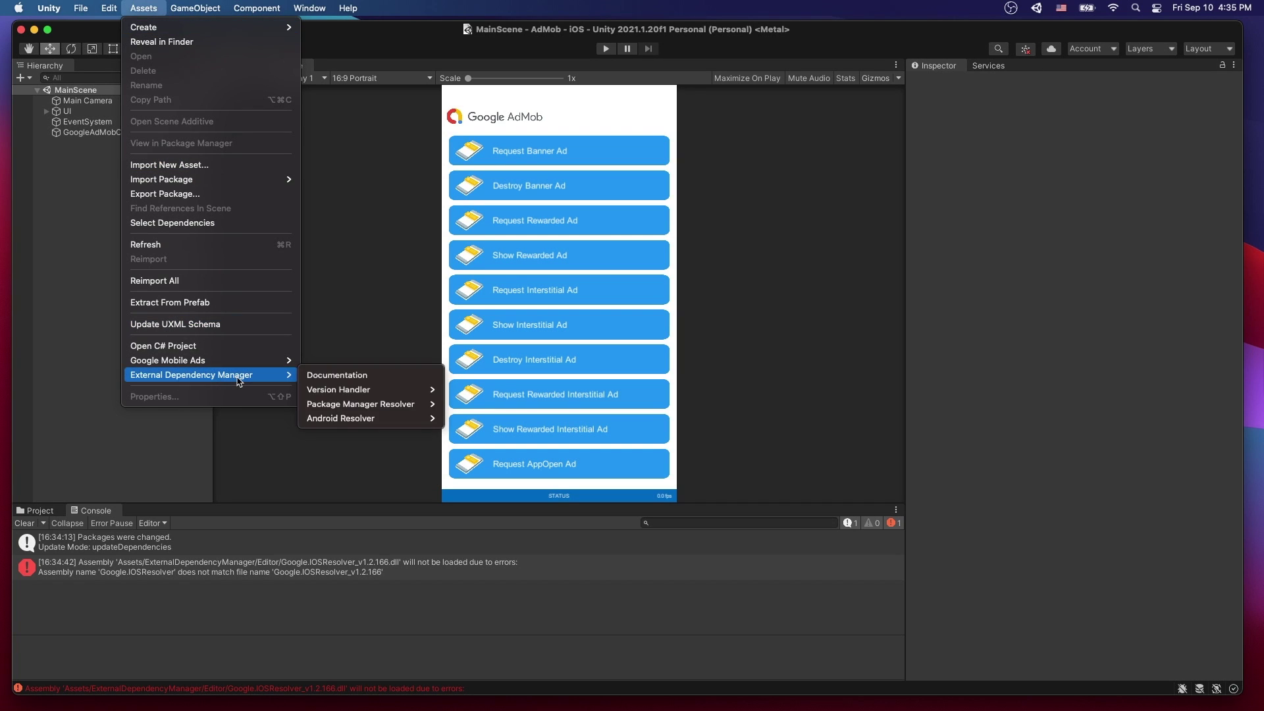
pyautogui.moveTo(347, 417)
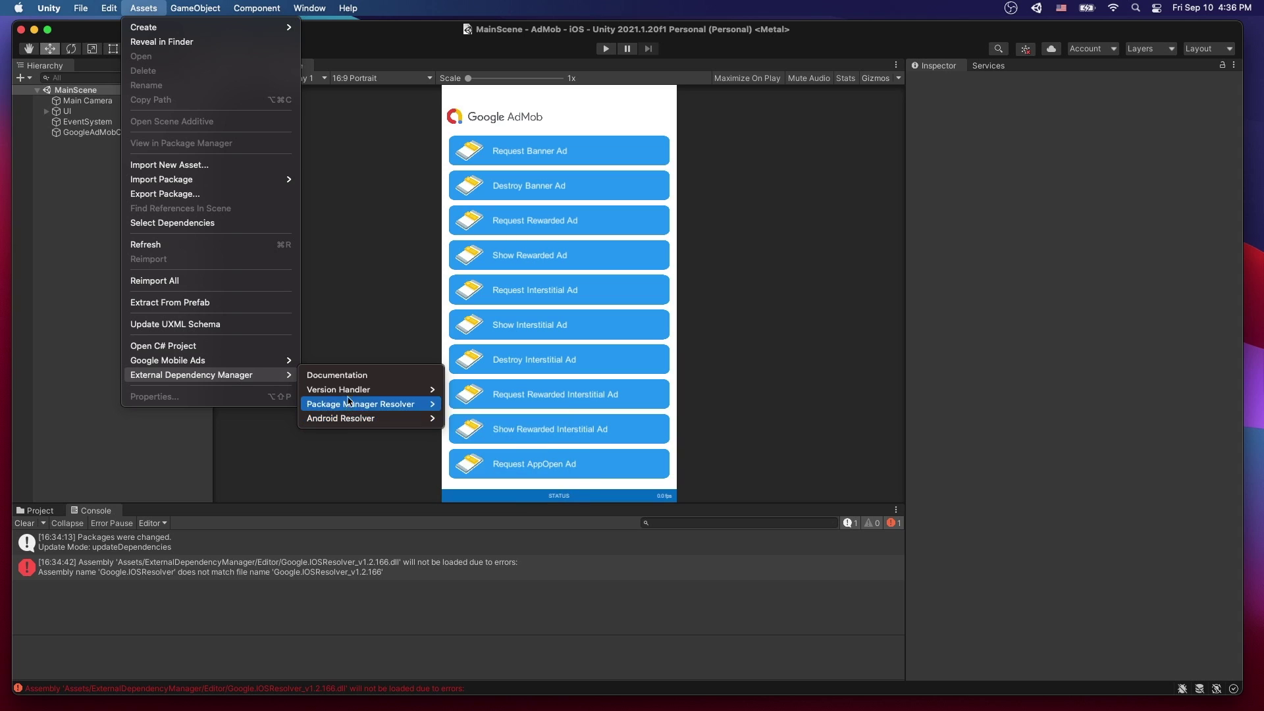
pyautogui.press('Escape')
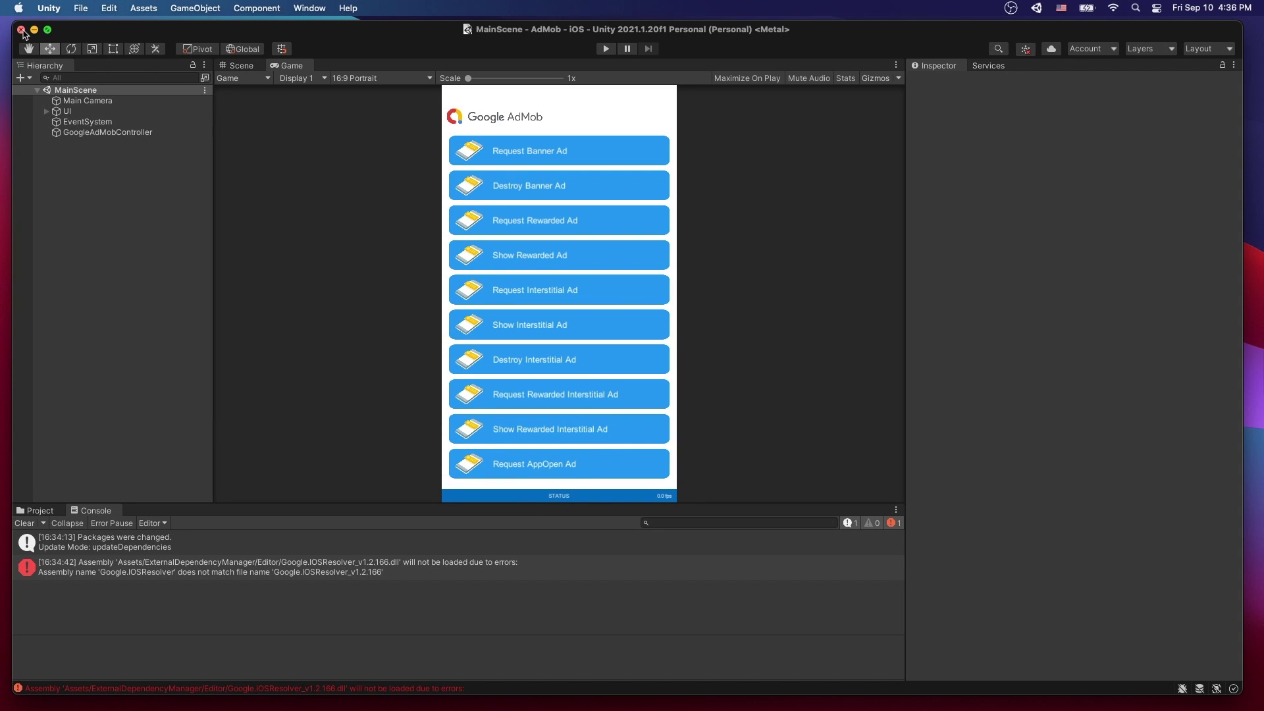
pyautogui.click(21, 30)
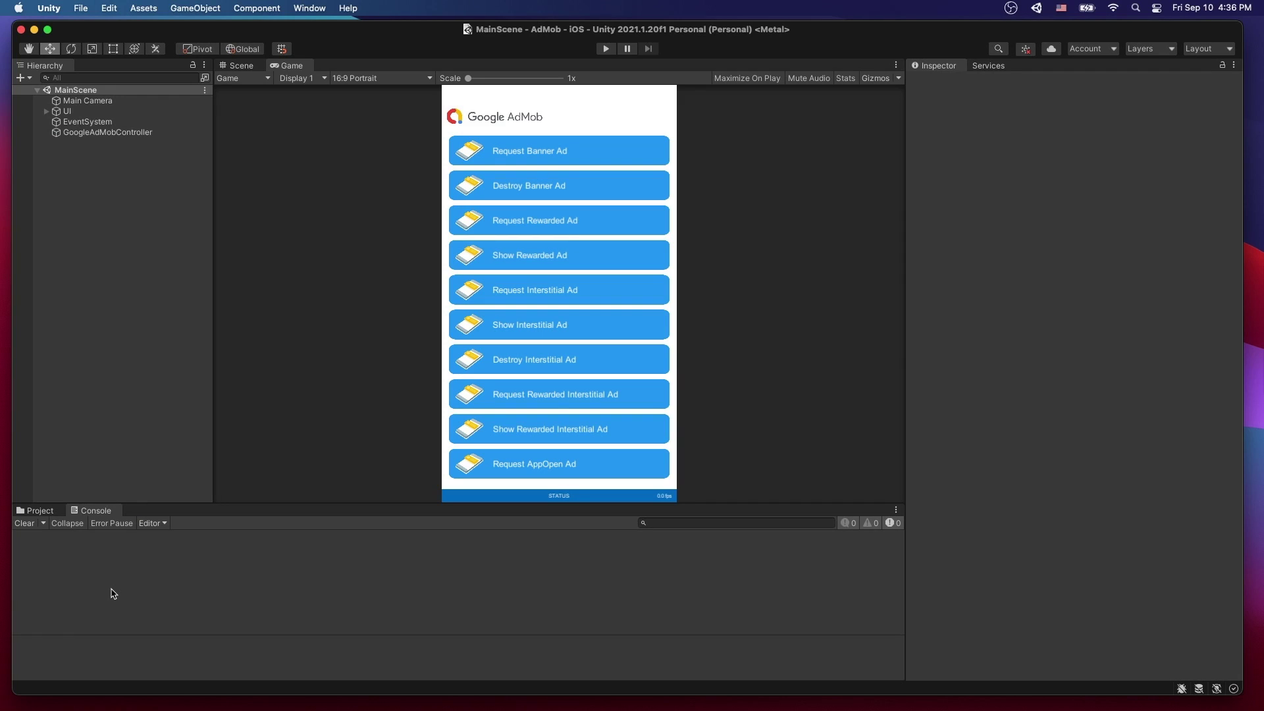
# In iOS Resolver Settings, enable Link frameworks statically and save.
pyautogui.click(141, 9)
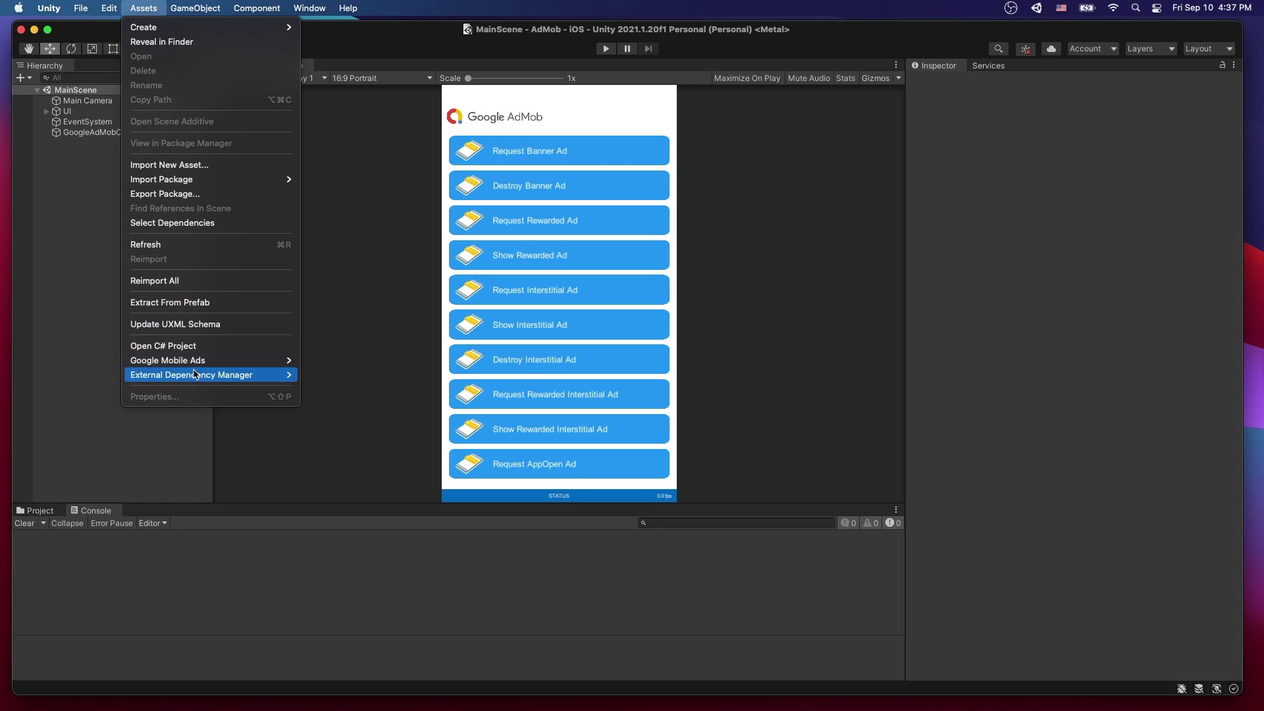
pyautogui.moveTo(195, 379)
pyautogui.moveTo(345, 404)
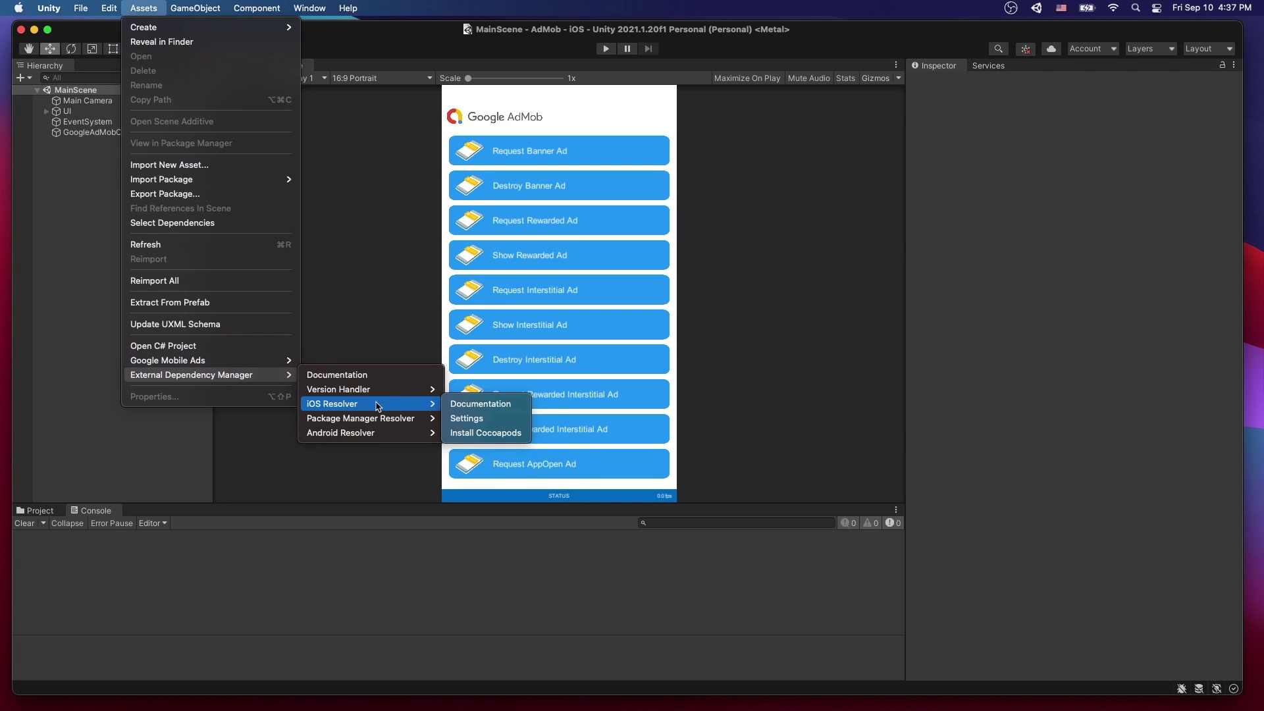
pyautogui.click(467, 418)
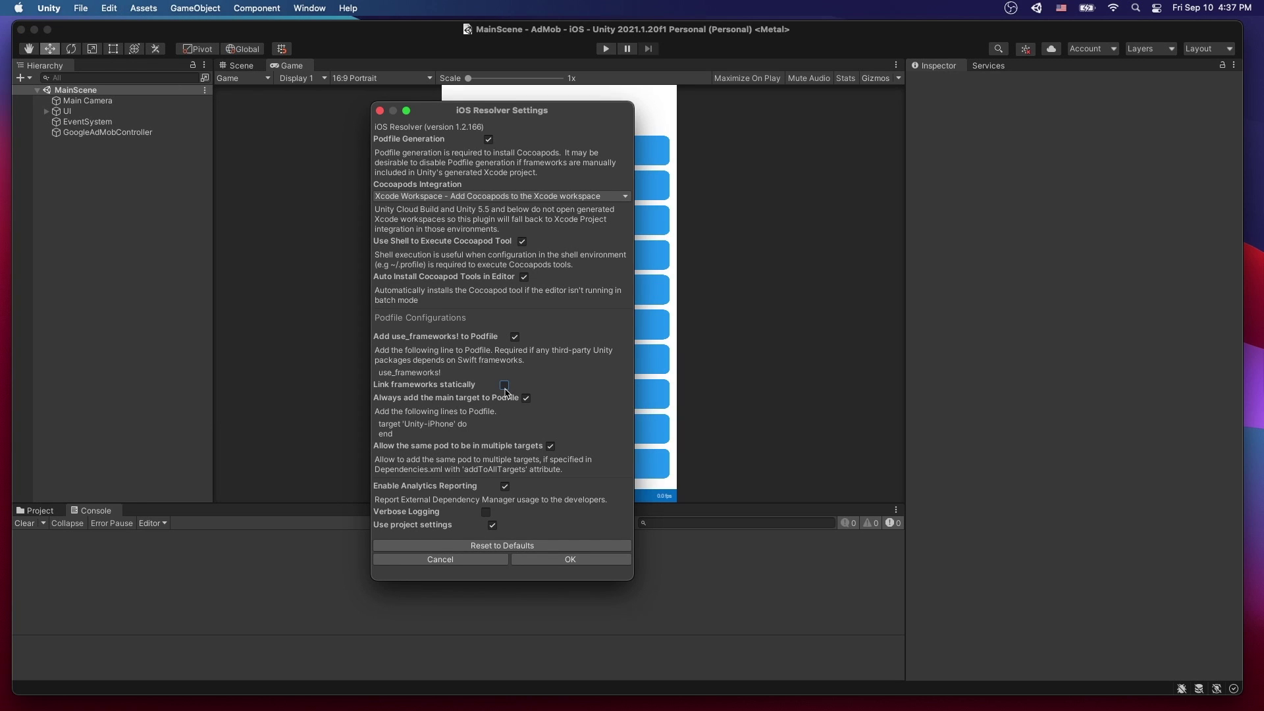
pyautogui.click(504, 386)
pyautogui.click(567, 560)
# Run Install Cocoapods and acknowledge that CocoaPods was found at /usr/local/bin/pod.
pyautogui.click(144, 8)
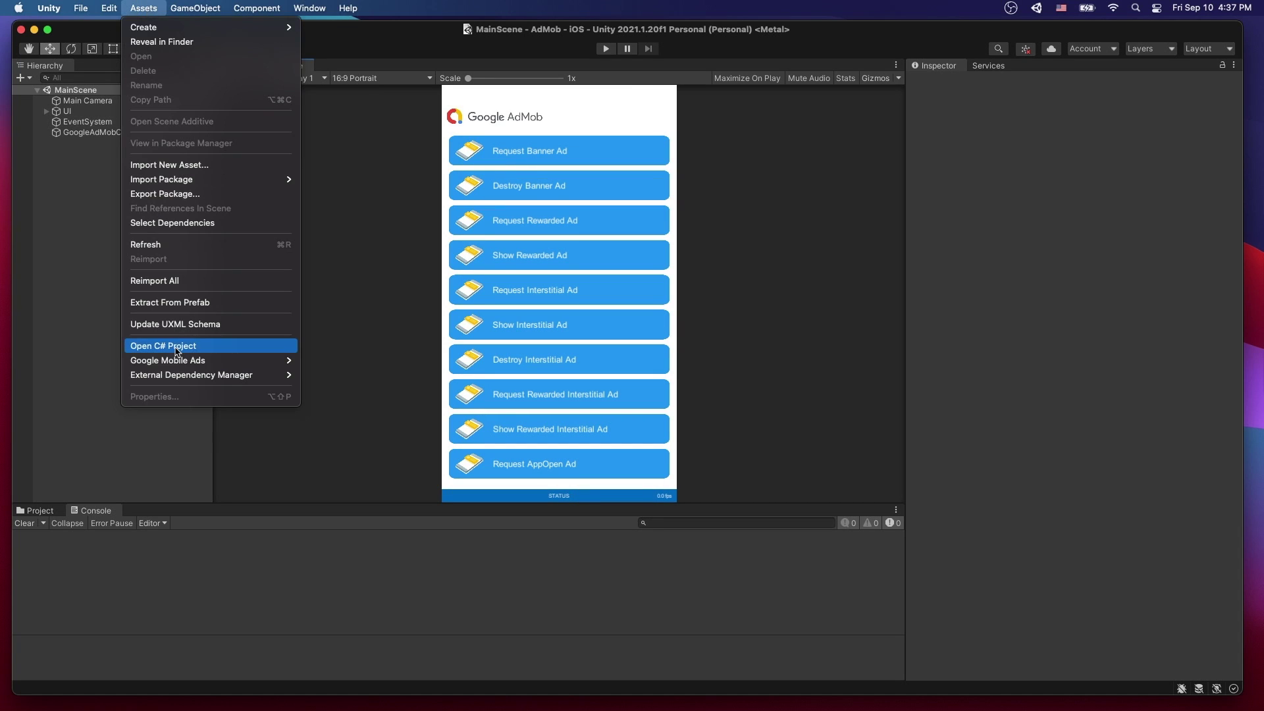
pyautogui.moveTo(224, 374)
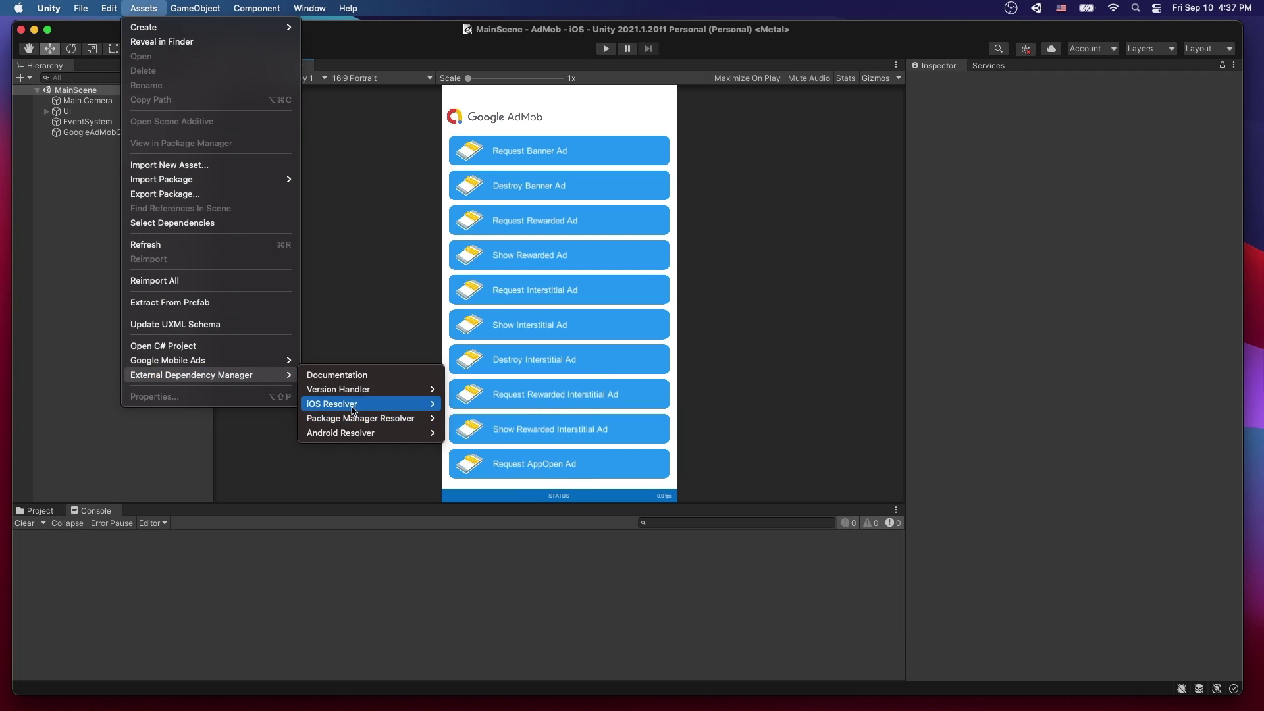
pyautogui.moveTo(369, 404)
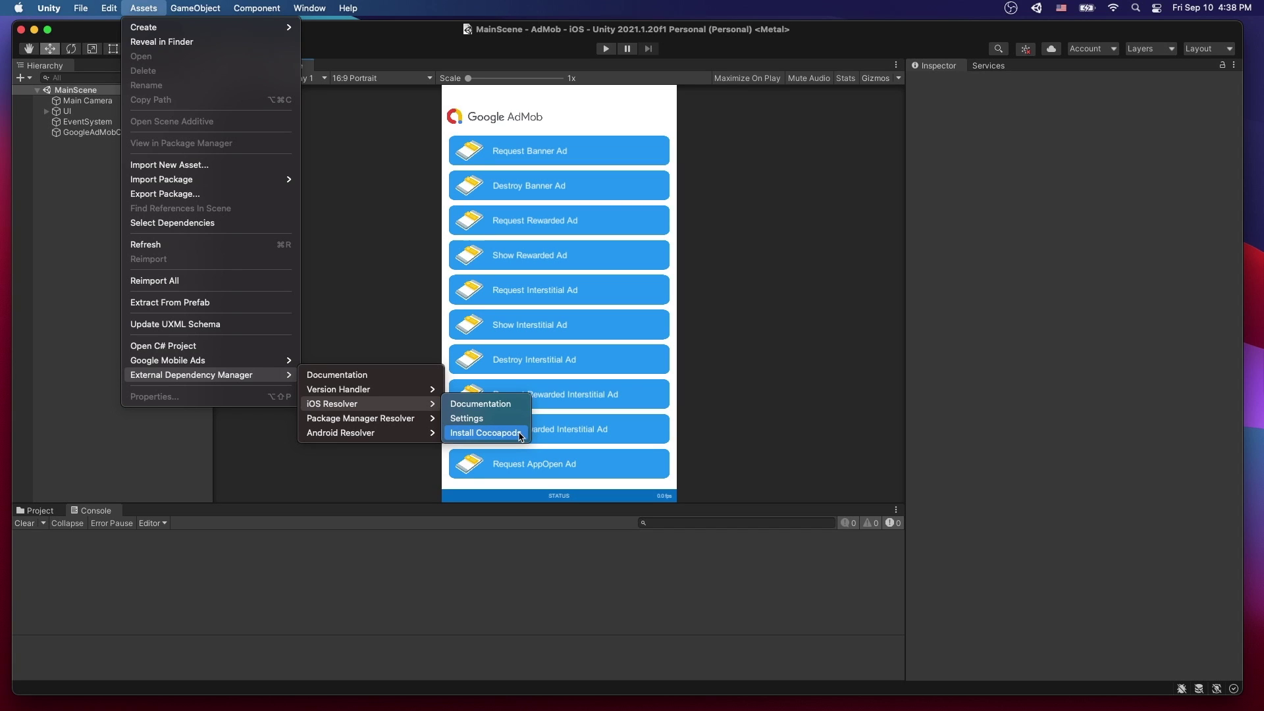
pyautogui.click(485, 433)
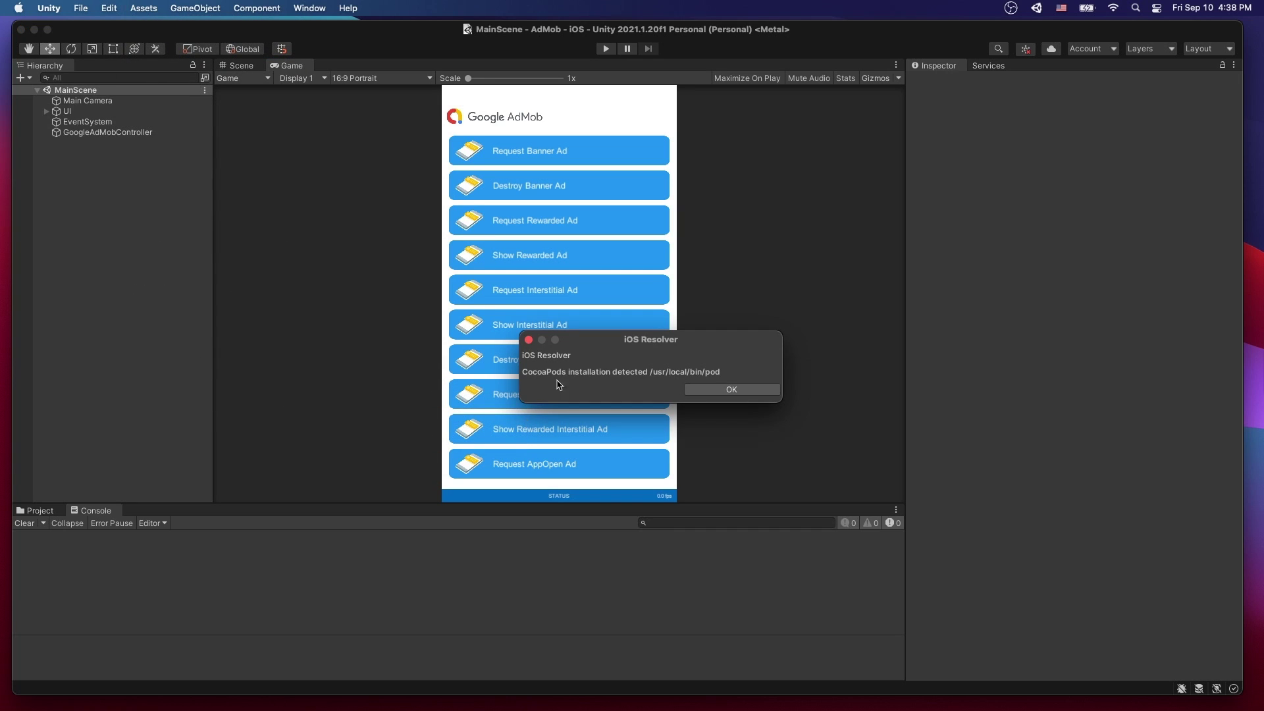
pyautogui.click(725, 392)
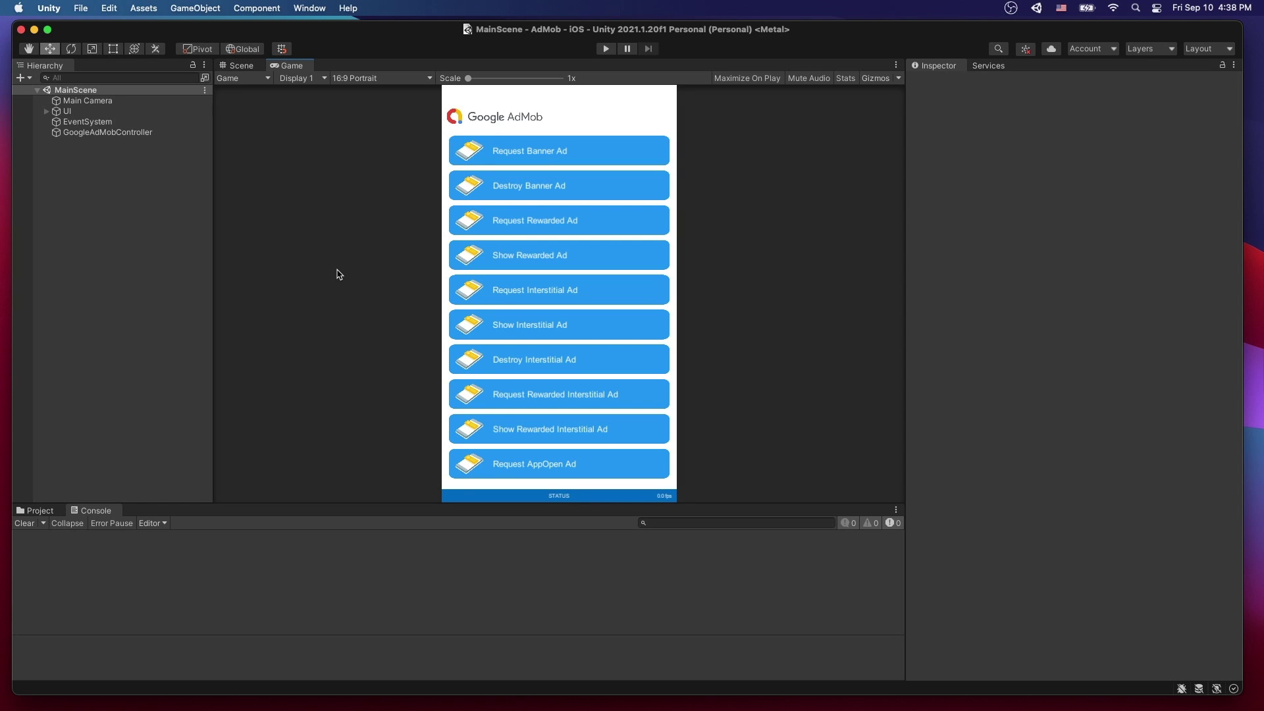
pyautogui.press('super+shift+b')
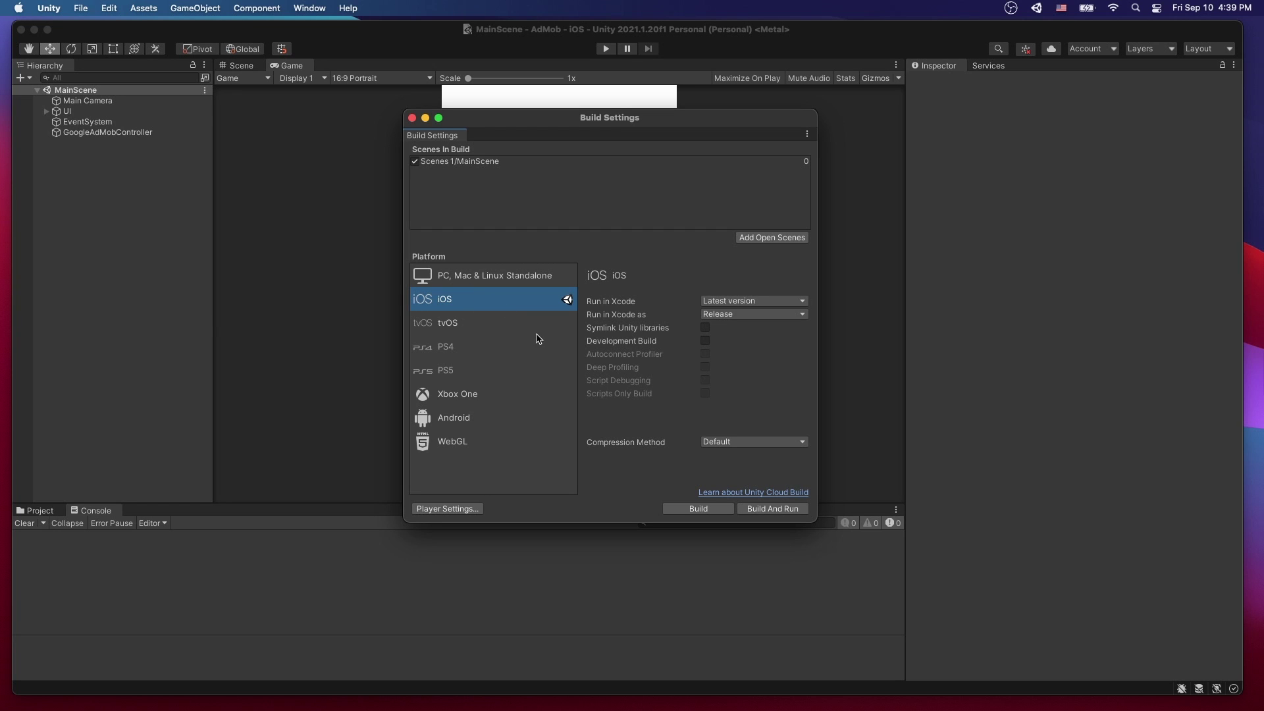
# Build And Run for iOS into a new iOSAdMobTest folder, then close Build Settings.
pyautogui.click(786, 510)
pyautogui.click(545, 394)
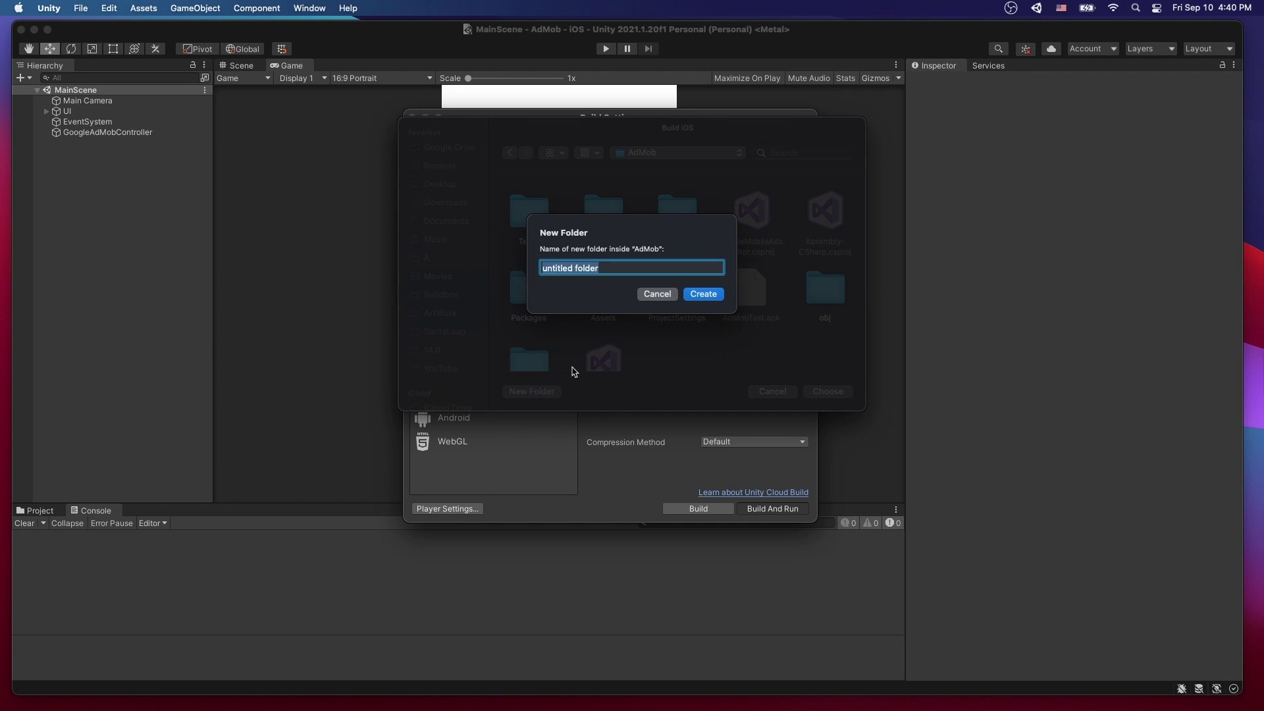
pyautogui.write('iOSAdMobTest')
pyautogui.click(702, 294)
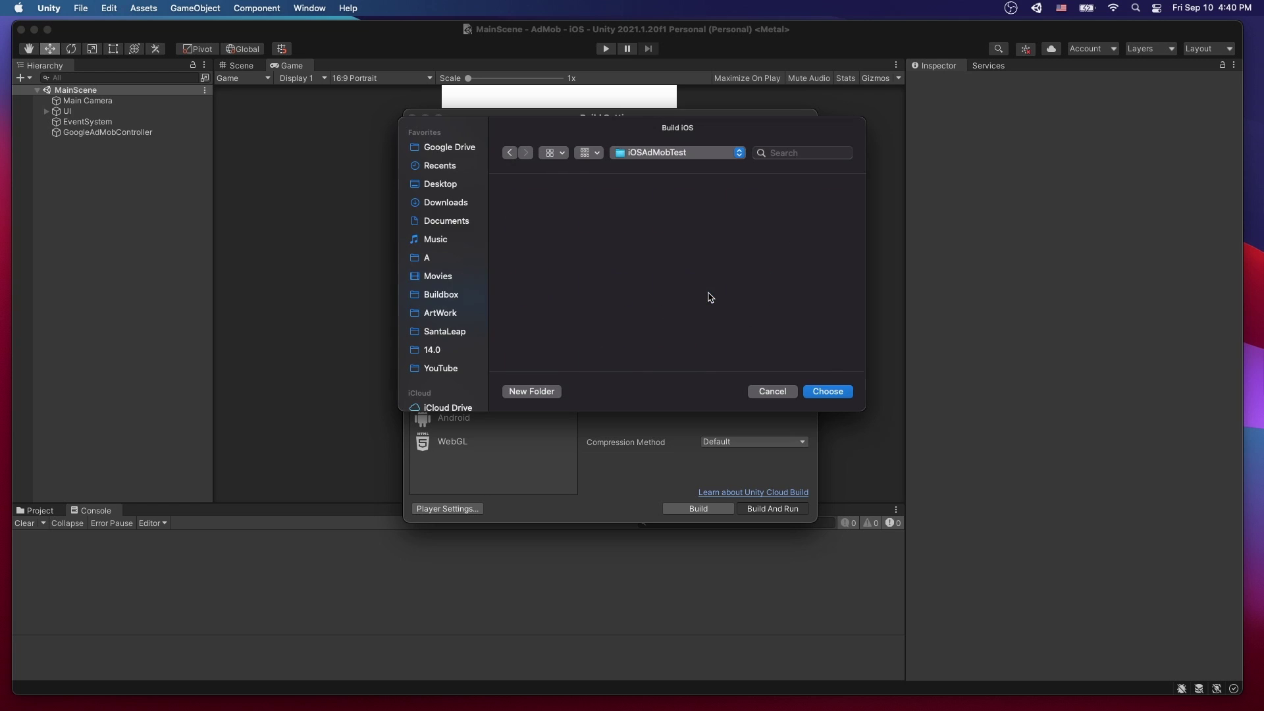
pyautogui.click(823, 396)
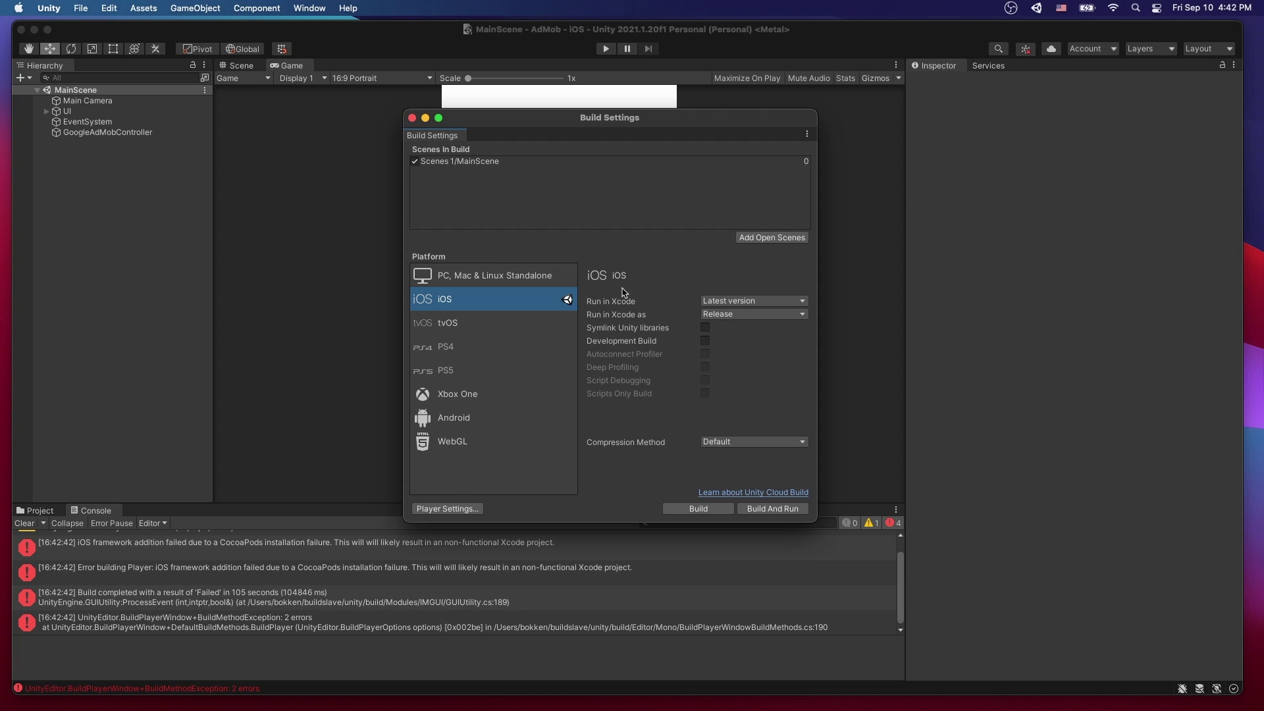
pyautogui.click(820, 150)
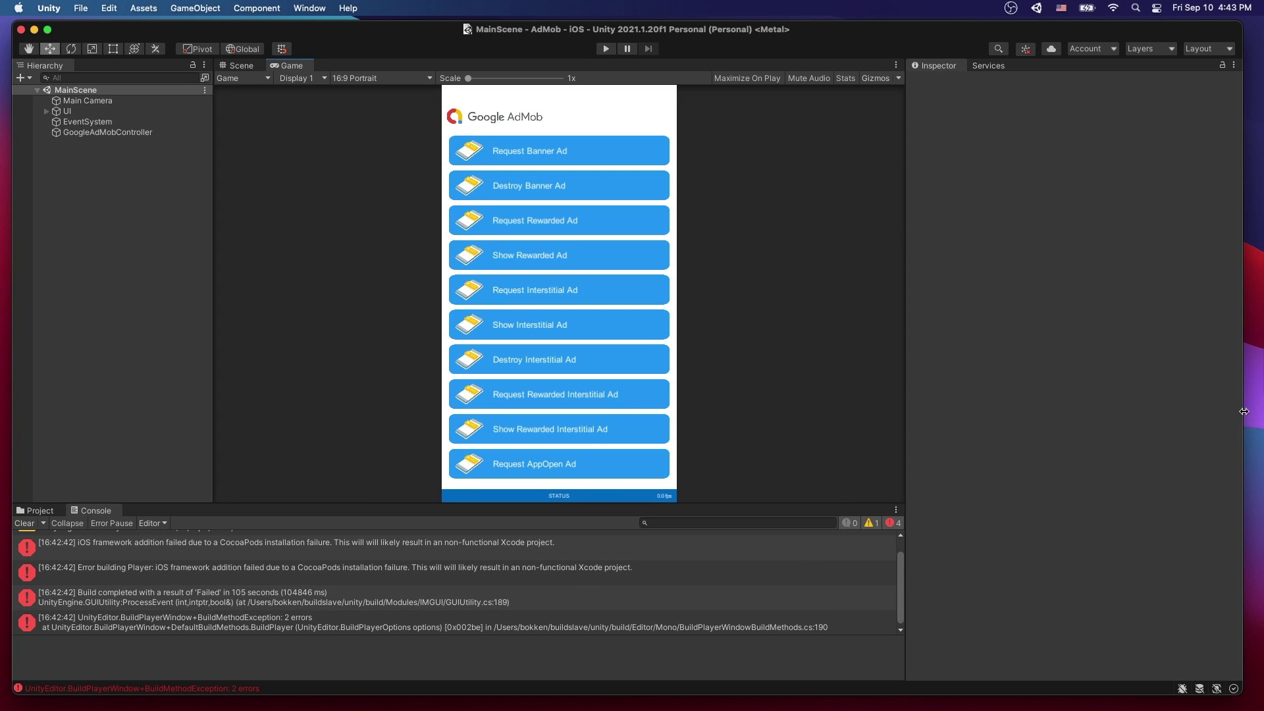
# Open the desktop AdMob folder, browse the exported iOSAdMobTest contents, and return to AdMob.
pyautogui.moveTo(1242, 411); pyautogui.dragTo(1054, 393)
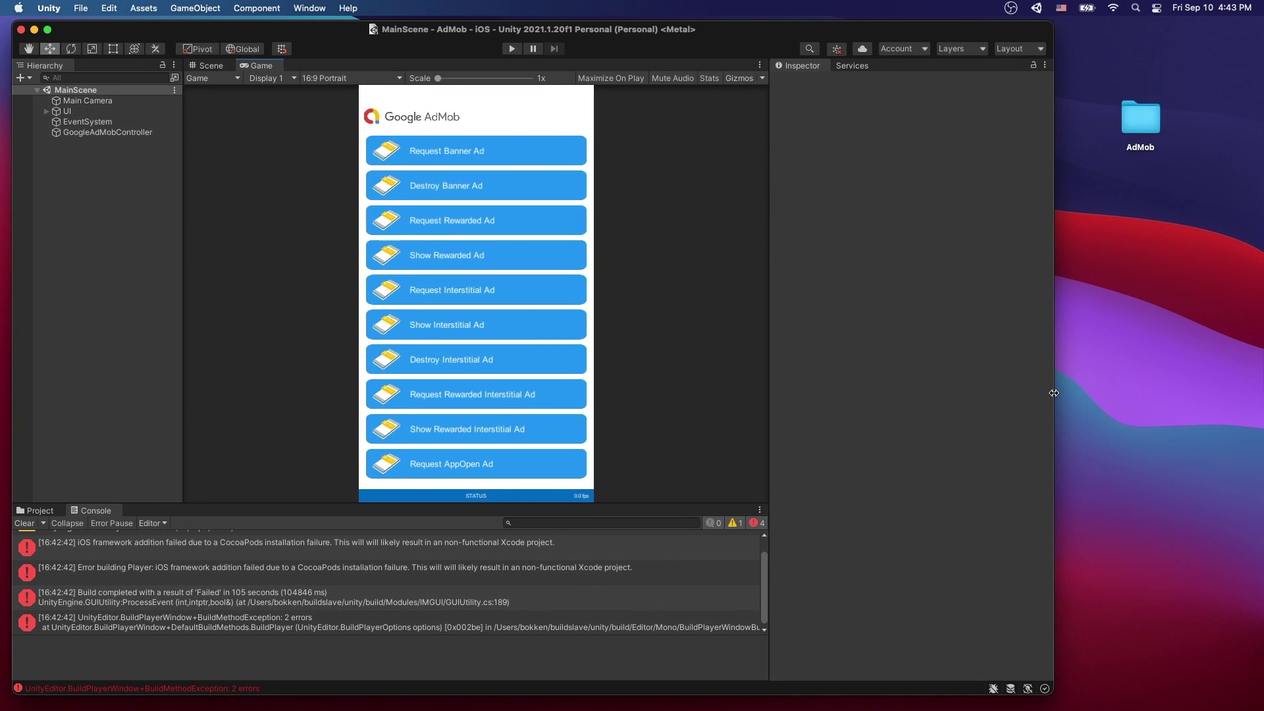
pyautogui.doubleClick(1156, 145)
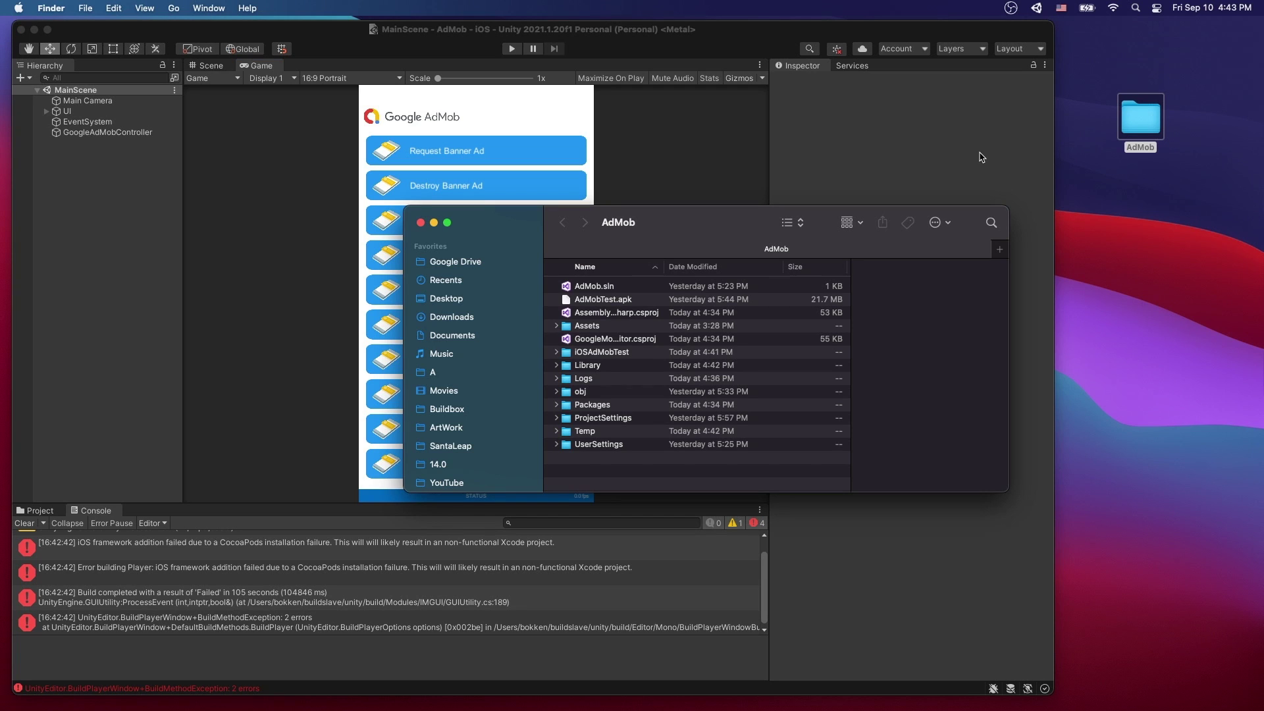
pyautogui.click(1131, 117)
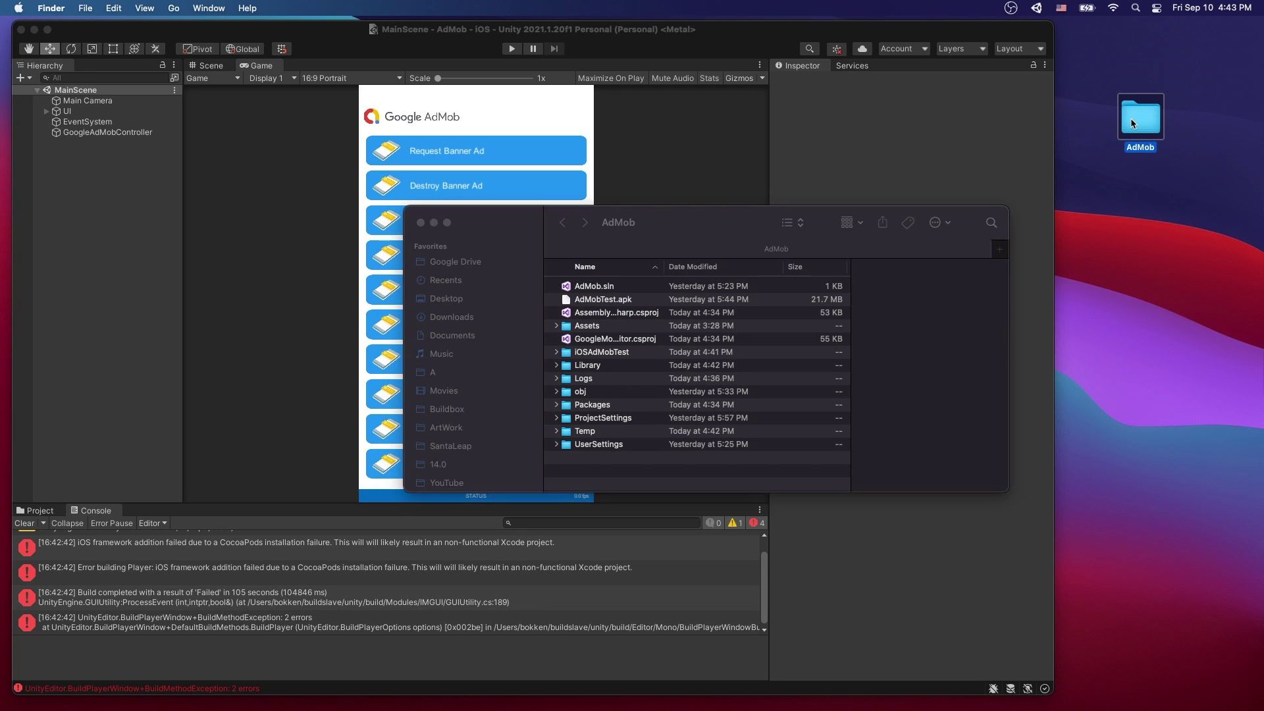
pyautogui.click(604, 354)
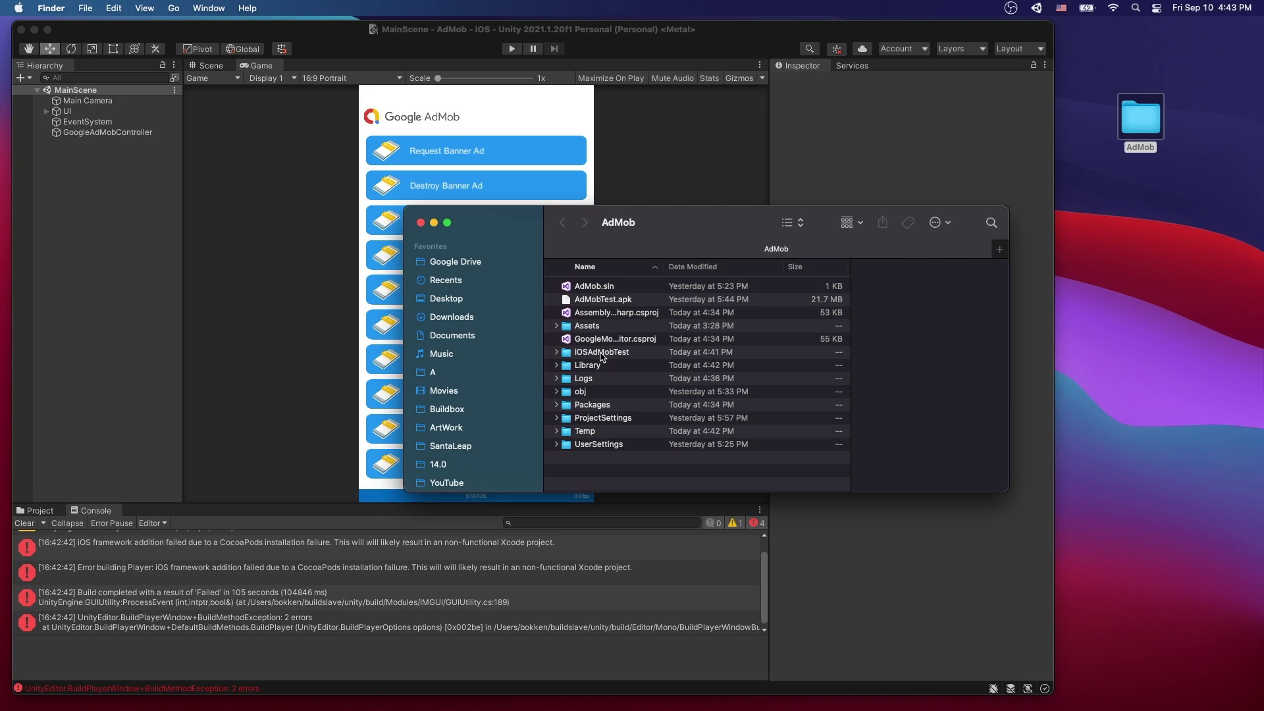
pyautogui.doubleClick(603, 354)
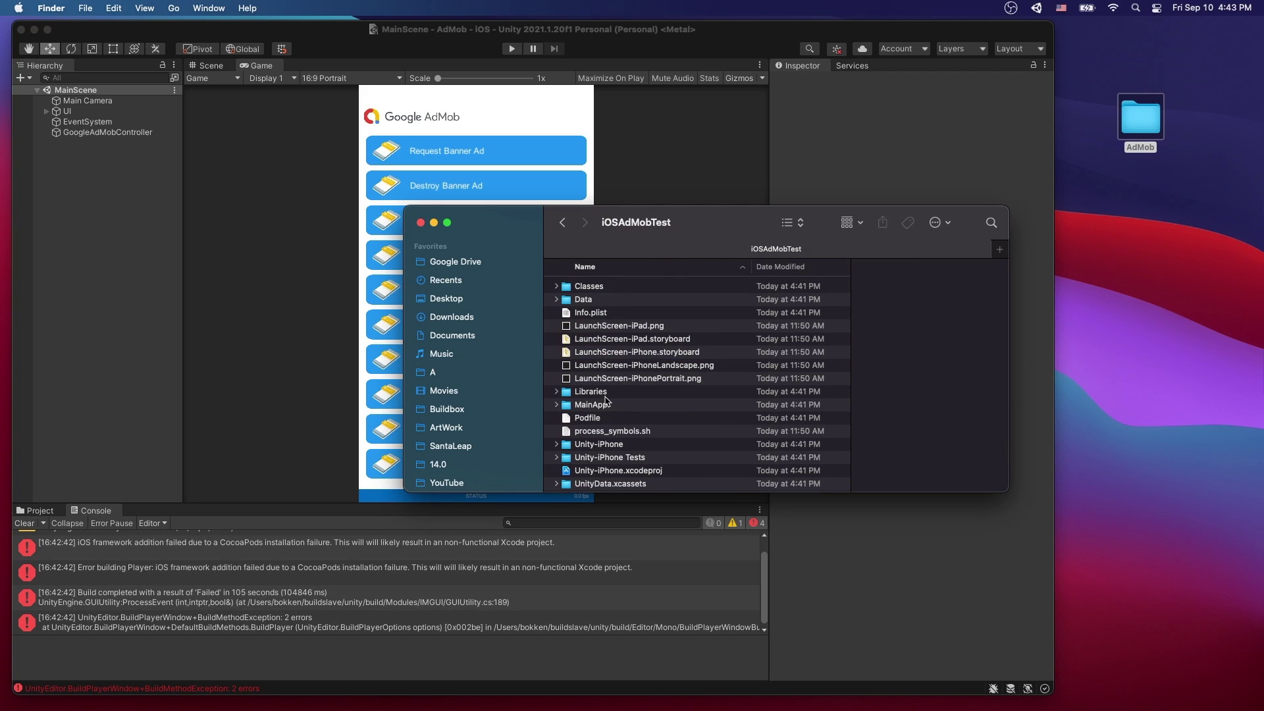
pyautogui.scroll(-1, 606, 401)
pyautogui.scroll(2, 606, 400)
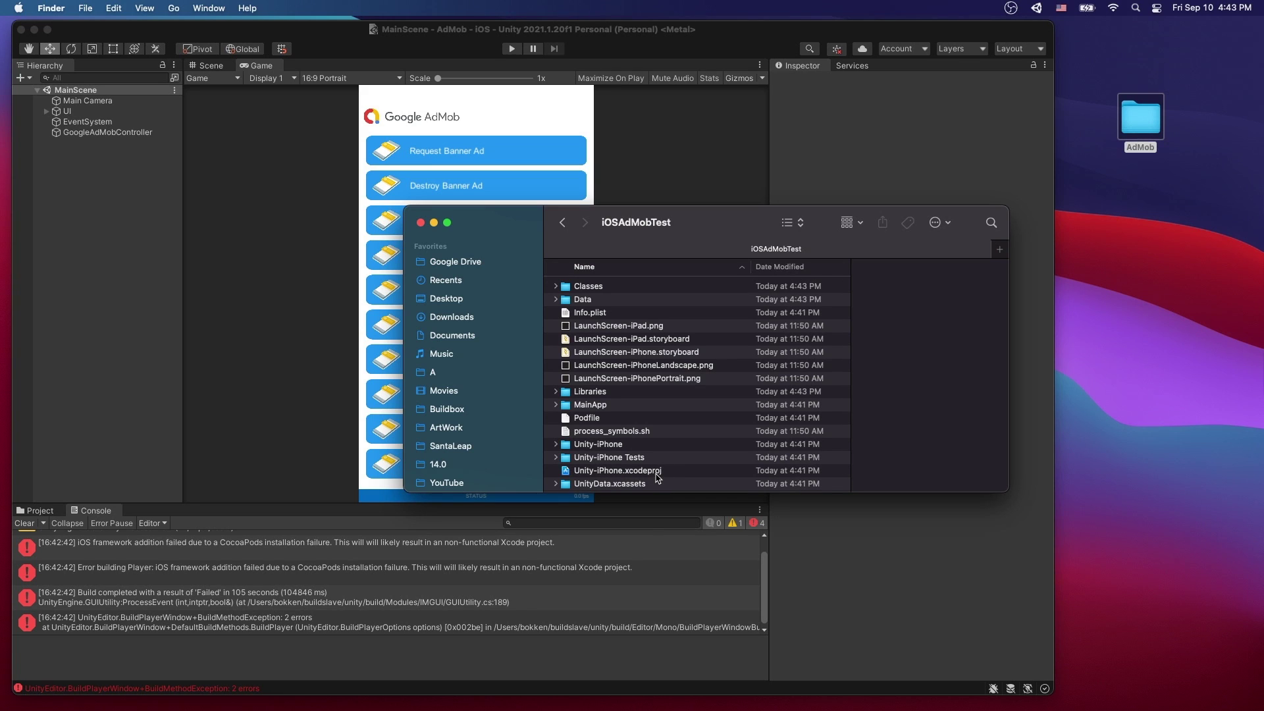
pyautogui.press('super+bracketleft')
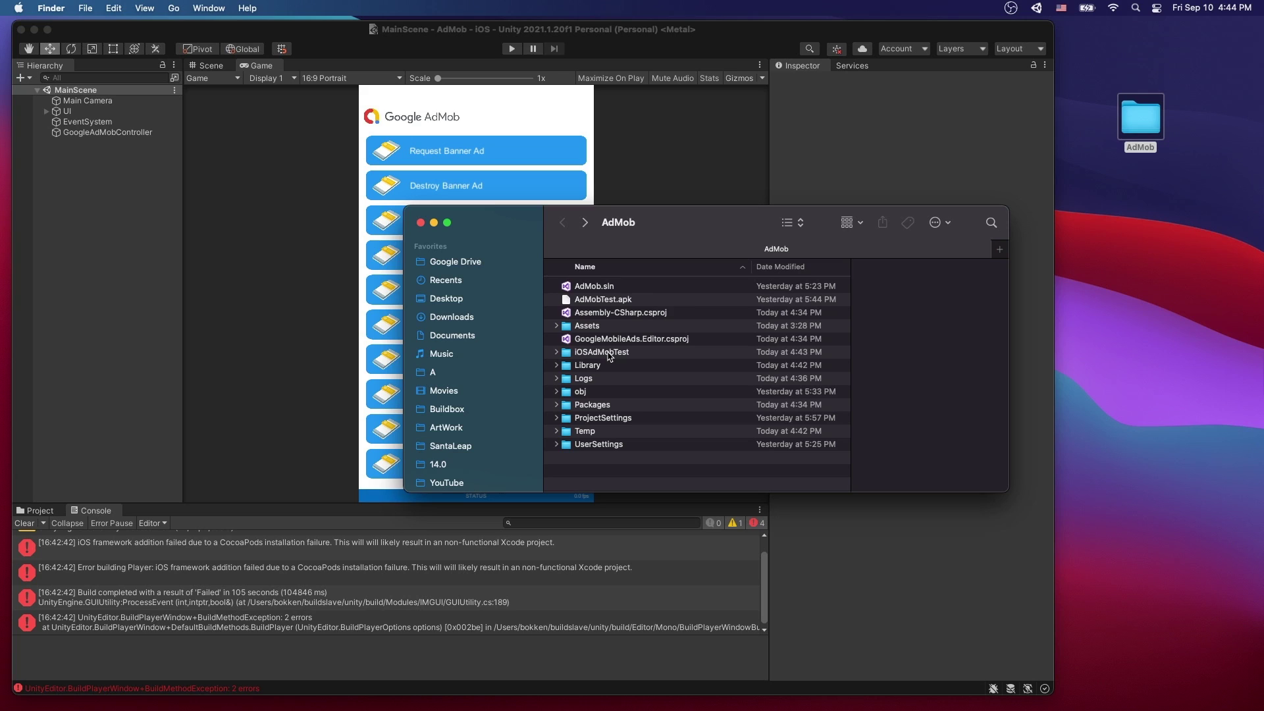
# Run 'pod install' in a Terminal at iOSAdMobTest, installing 6 pods, then close Terminal.
pyautogui.rightClick(610, 354)
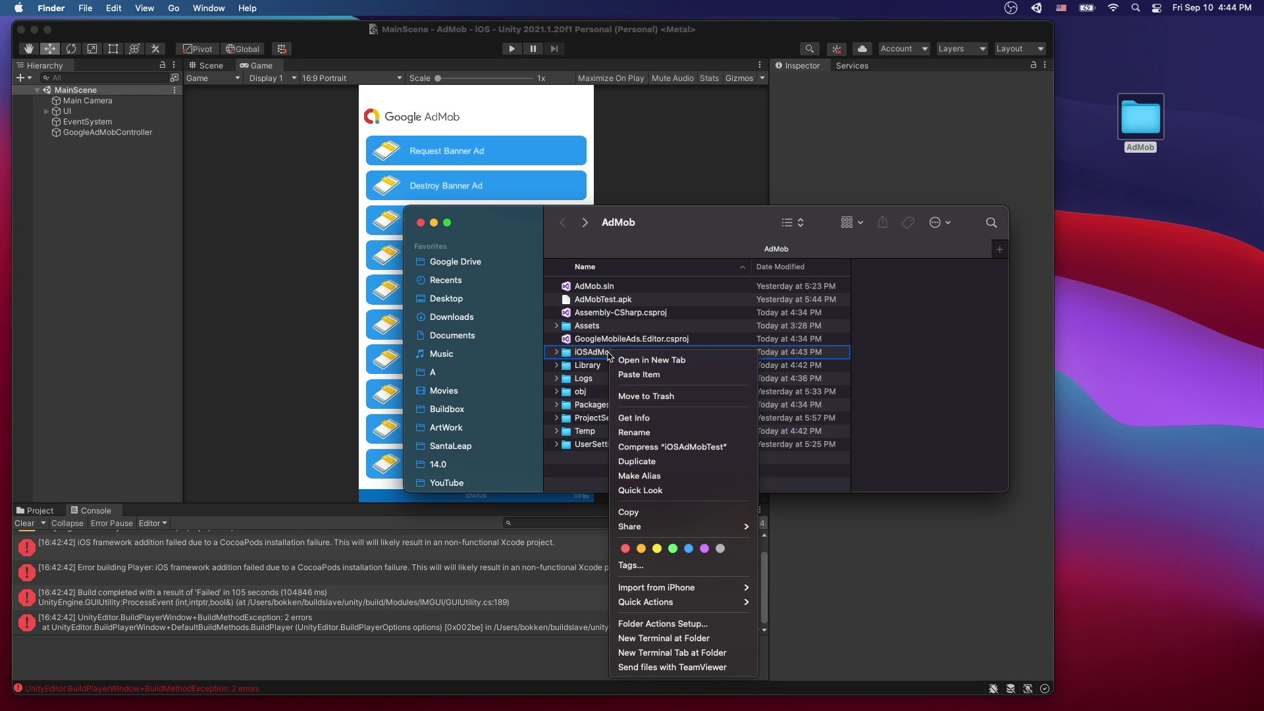
pyautogui.click(650, 640)
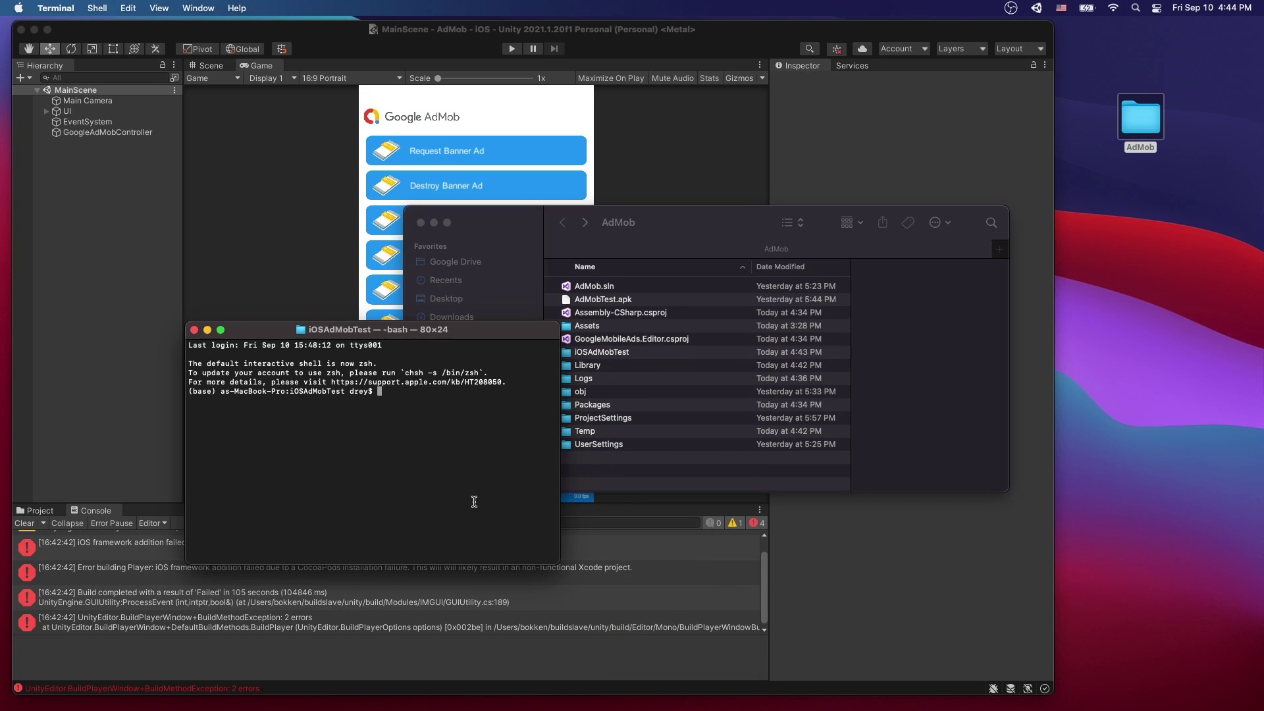
pyautogui.write('pod install')
pyautogui.press('Return')
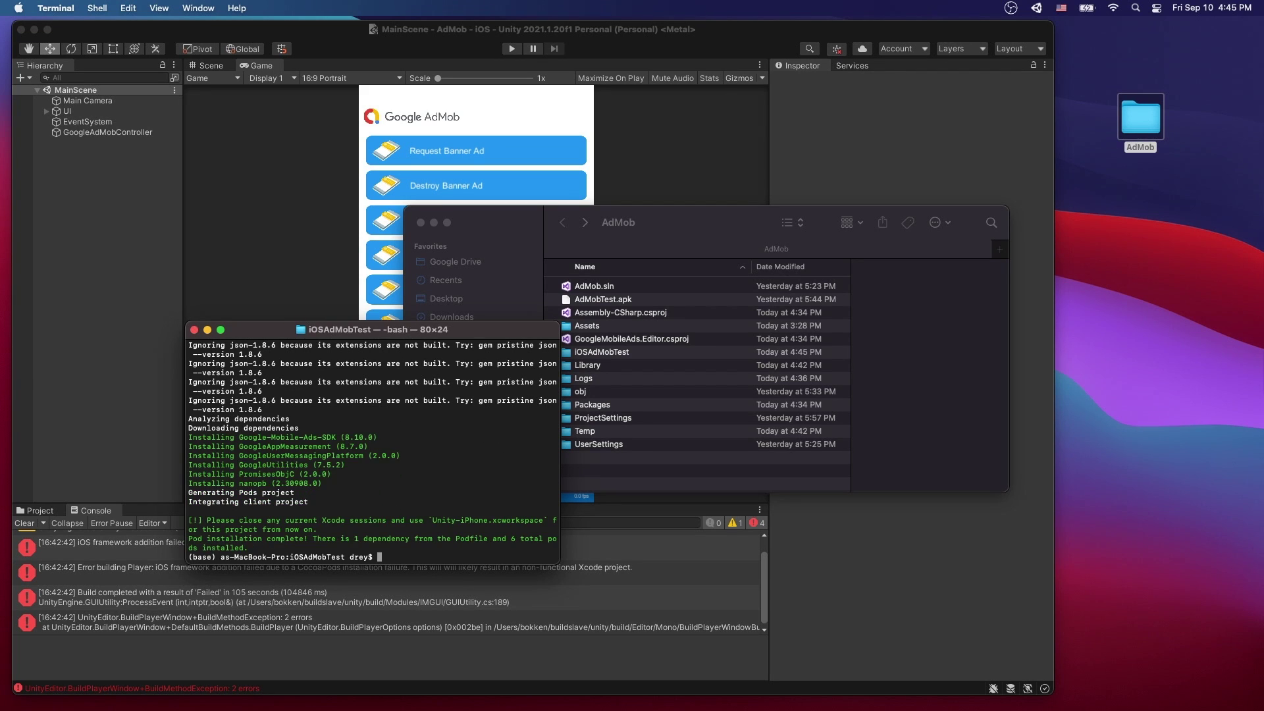
pyautogui.click(195, 331)
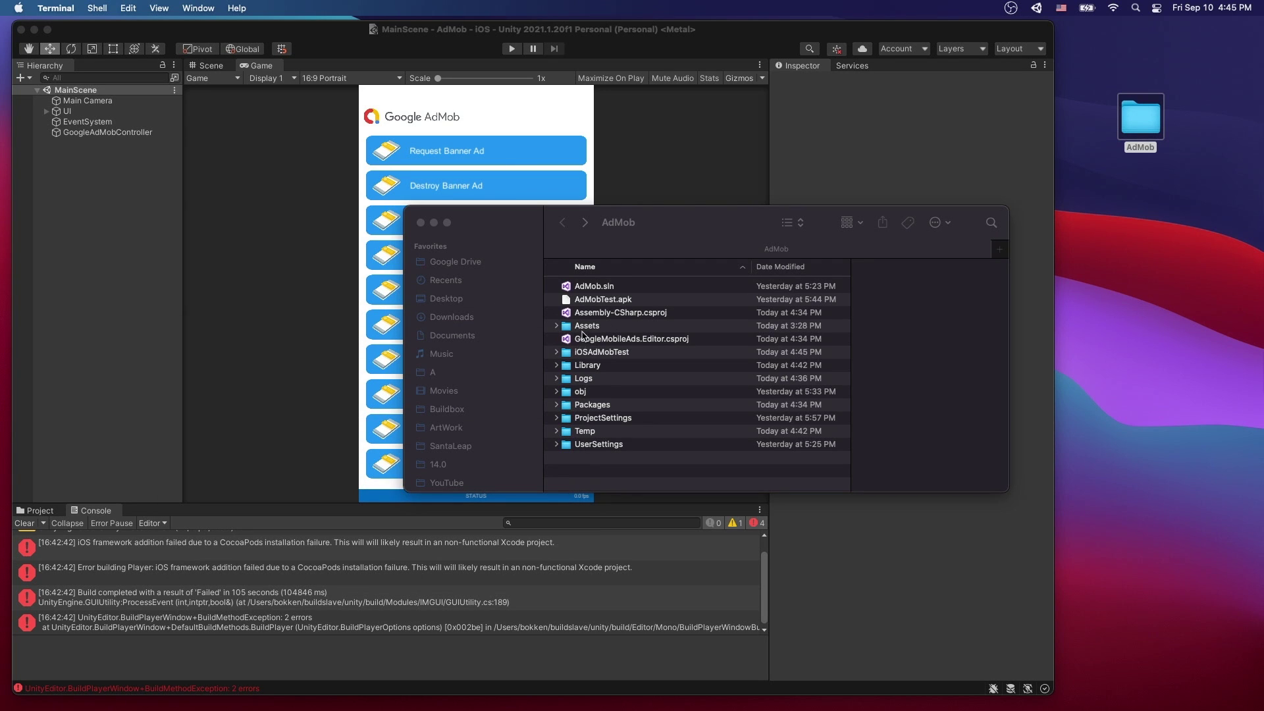
# Inside iOSAdMobTest, open Unity-iPhone.xcworkspace so Xcode loads the Unity-iPhone and Pods projects.
pyautogui.click(599, 355)
pyautogui.doubleClick(599, 356)
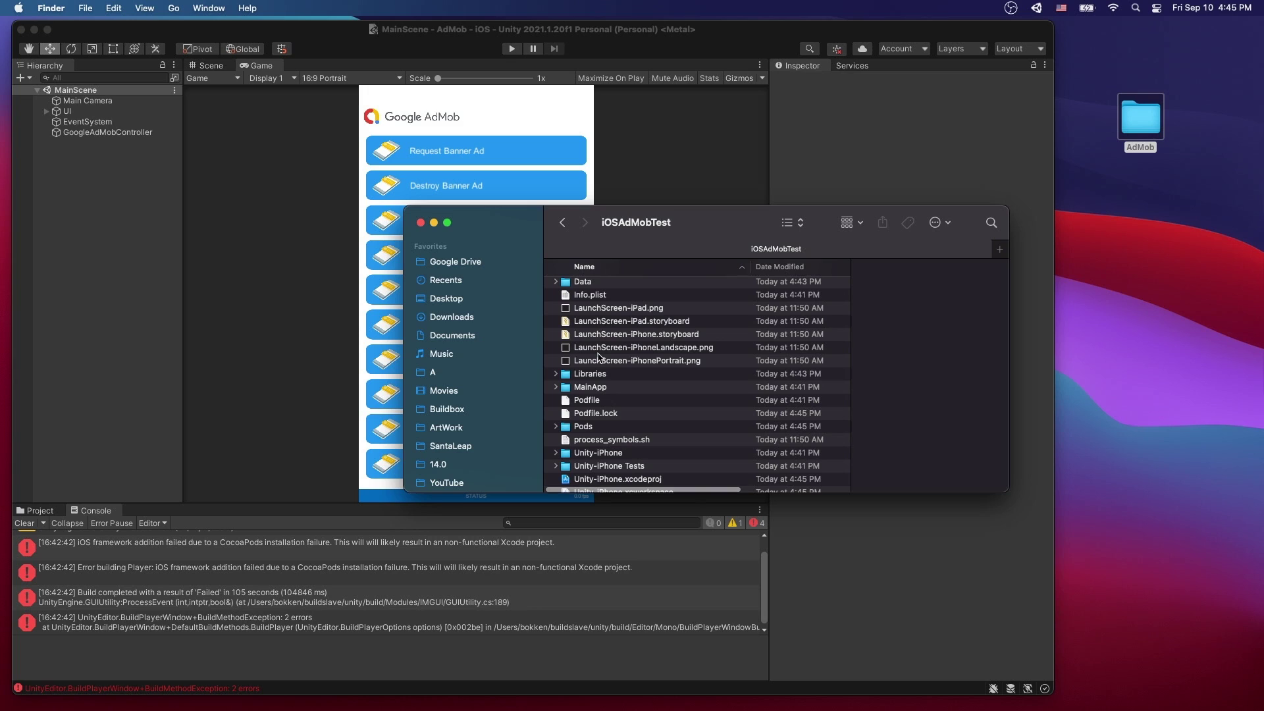
pyautogui.scroll(-5, 638, 409)
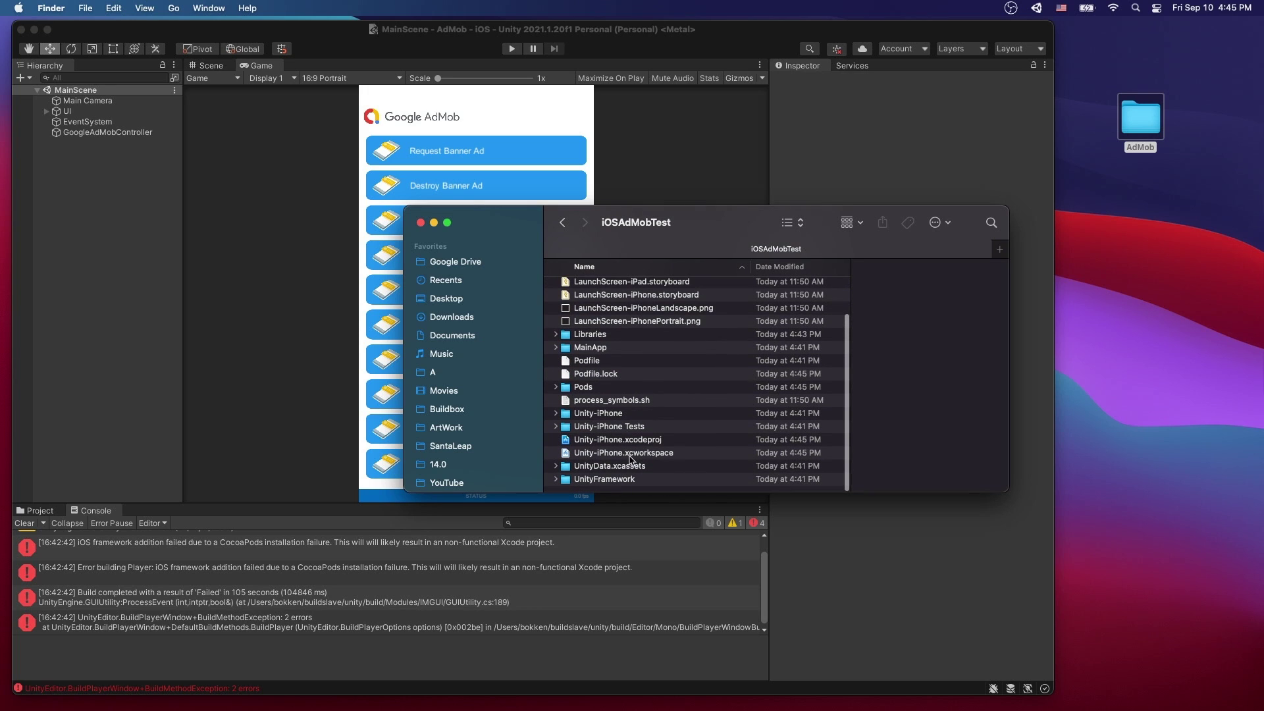
pyautogui.click(630, 455)
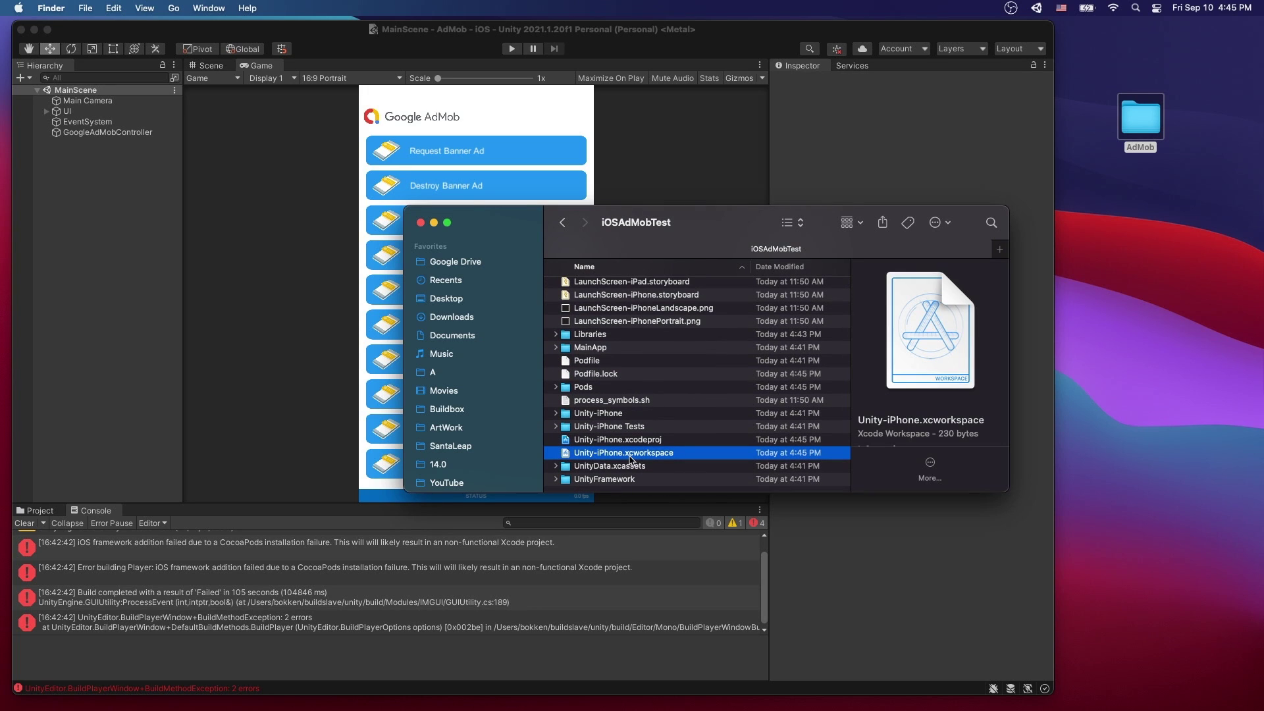
pyautogui.doubleClick(631, 454)
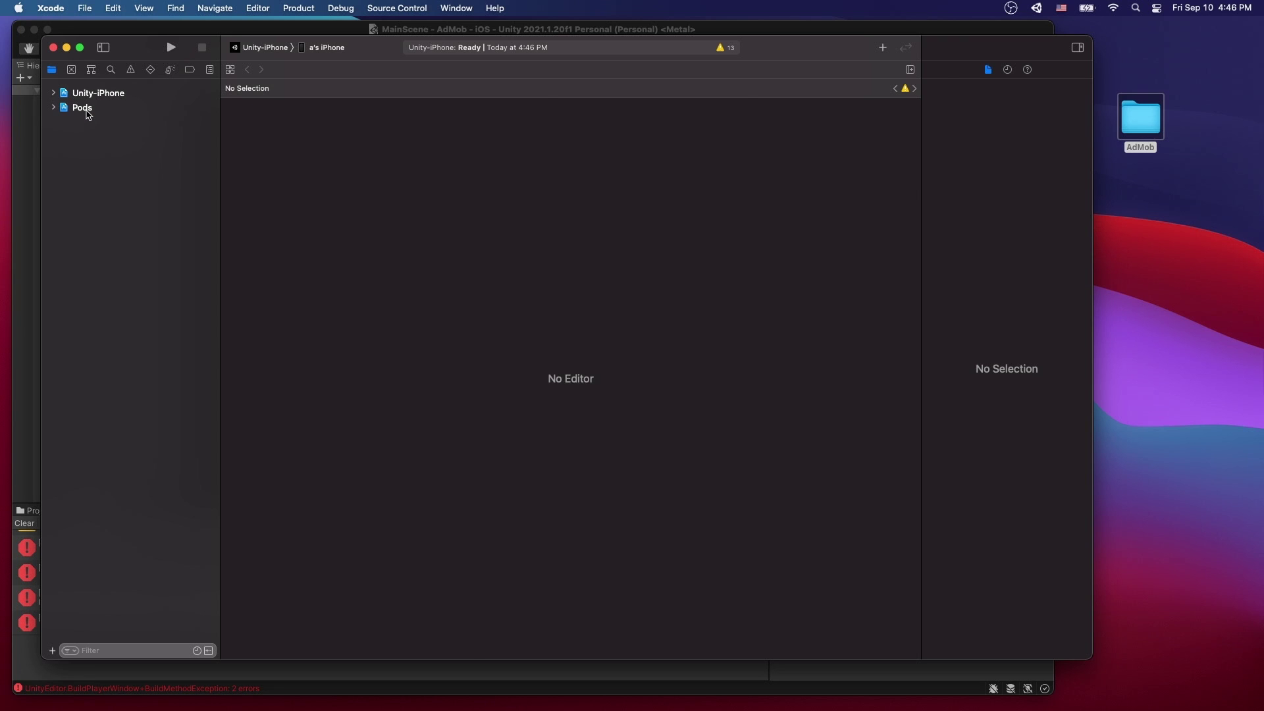
# Enable Automatically manage signing for the Unity-iPhone target and run it on the connected iPhone.
pyautogui.click(92, 93)
pyautogui.click(446, 109)
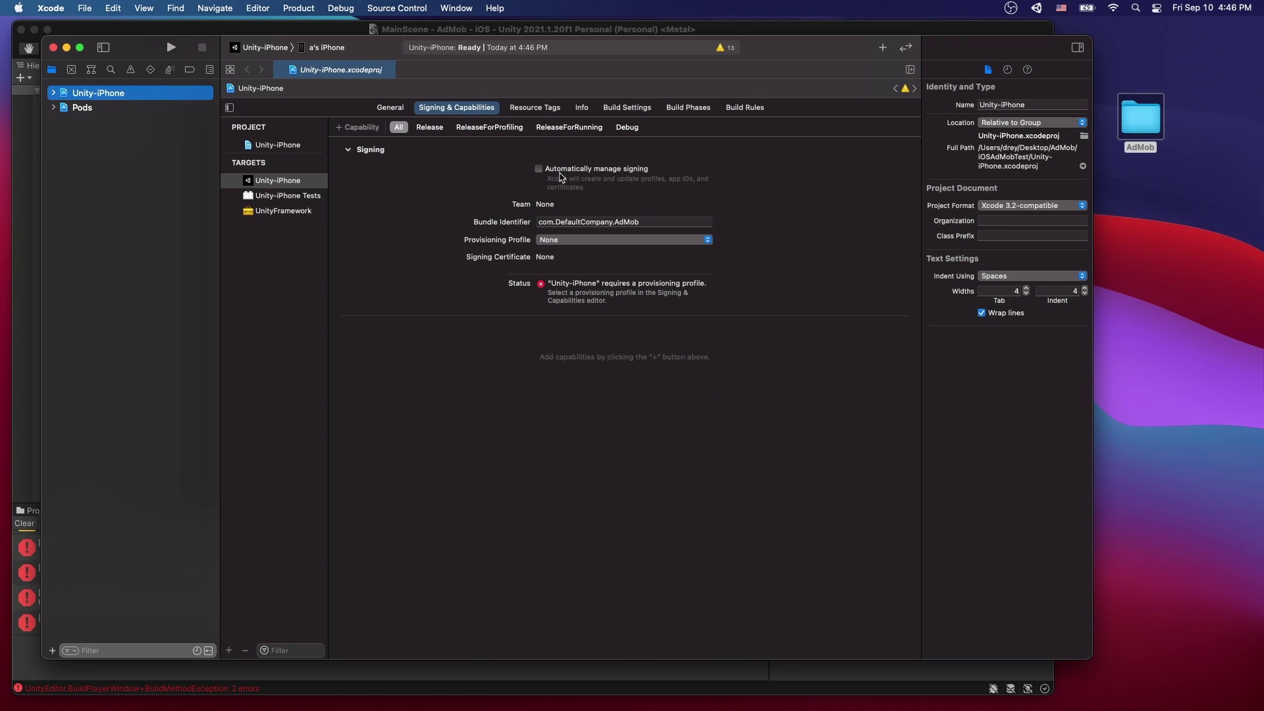
pyautogui.click(539, 169)
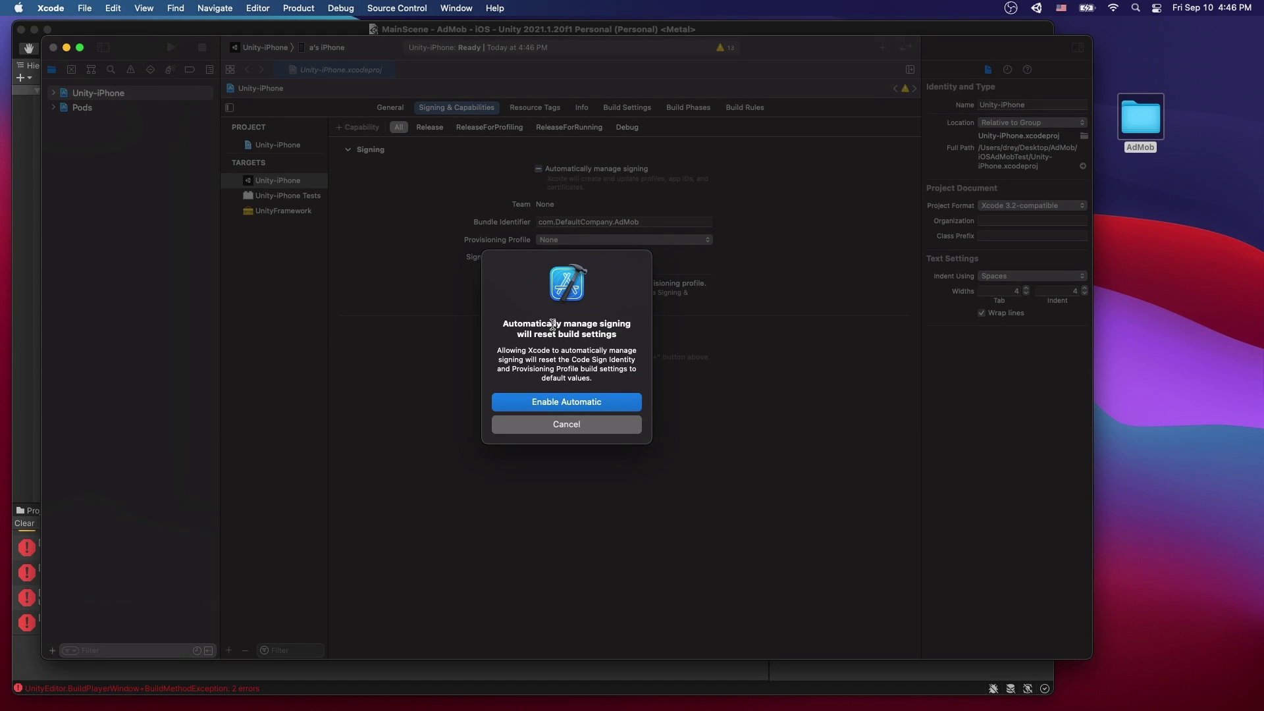
pyautogui.click(565, 402)
pyautogui.click(390, 107)
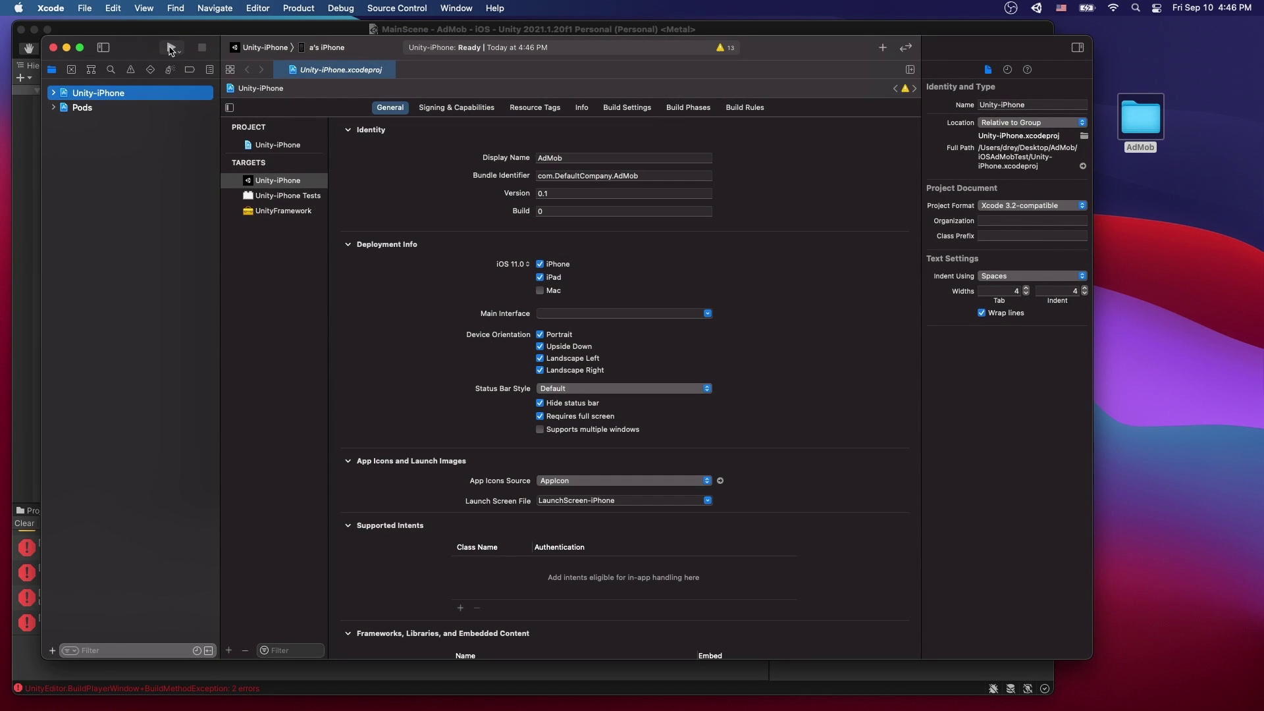
pyautogui.click(171, 48)
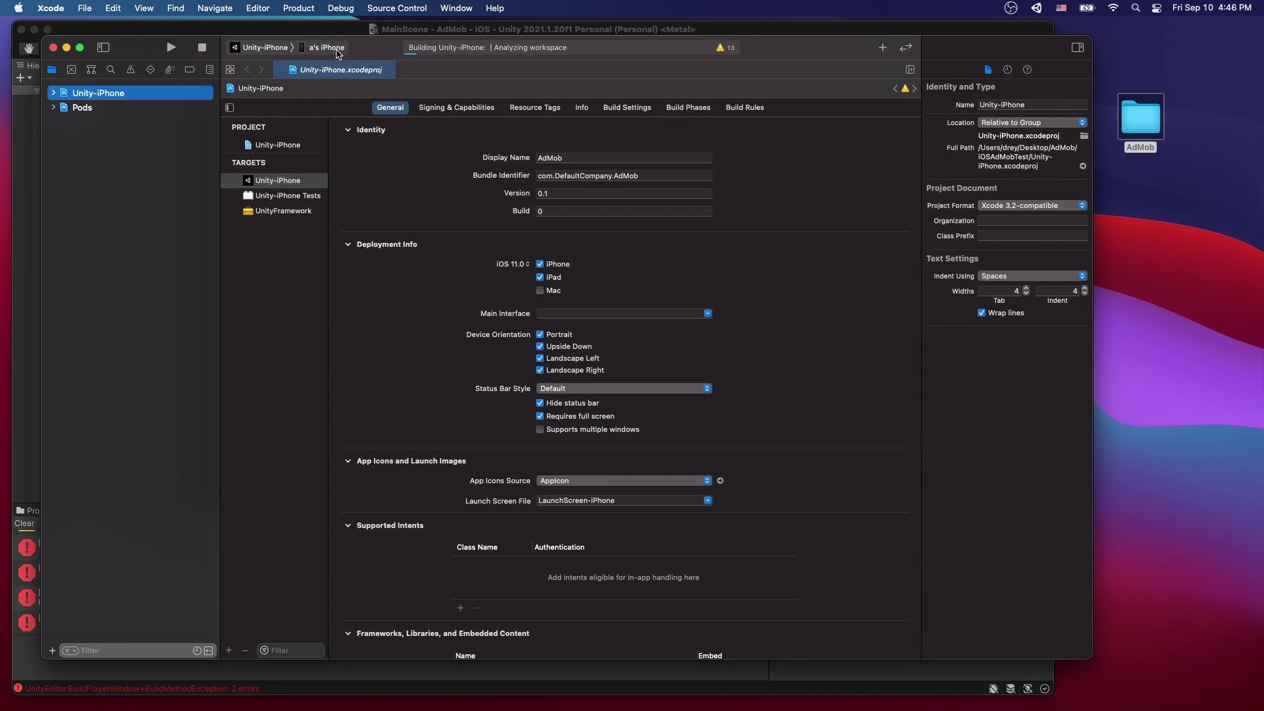